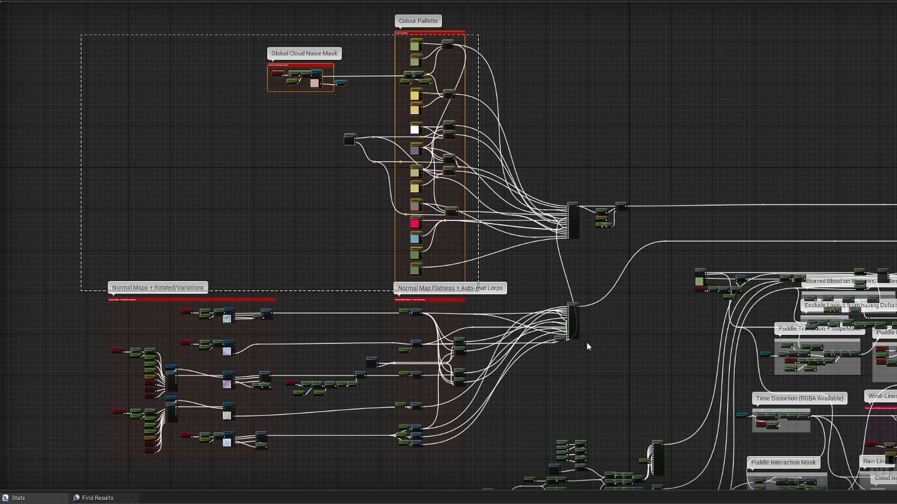
# Examine the landscape material graph from the colour palette to the Runtime Virtual Texture Output and MakeMaterialAttributes nodes.
pyautogui.moveTo(663, 324); pyautogui.dragTo(361, 367, button='right')
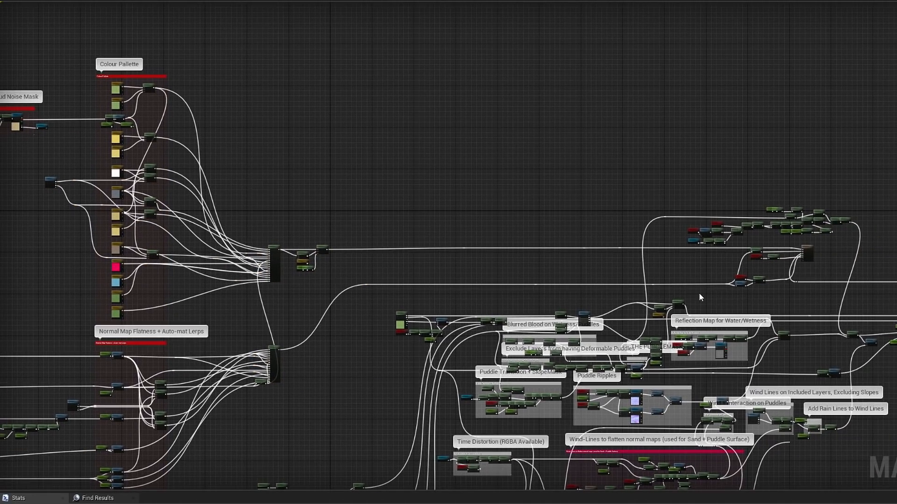
pyautogui.scroll(8, 694, 291)
pyautogui.moveTo(692, 290); pyautogui.dragTo(400, 306, button='right')
pyautogui.moveTo(521, 223); pyautogui.dragTo(350, 296, button='right')
pyautogui.moveTo(747, 199); pyautogui.dragTo(319, 289, button='right')
pyautogui.scroll(3, 478, 299)
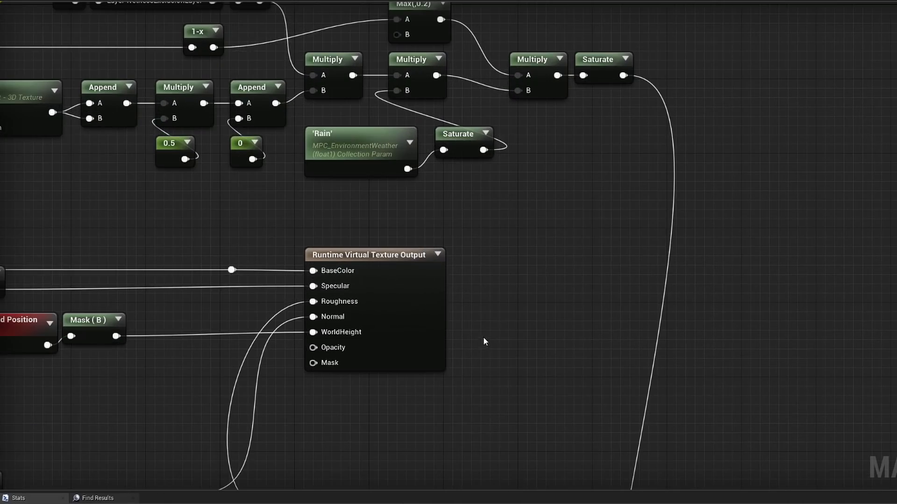
pyautogui.moveTo(482, 338); pyautogui.dragTo(440, 92, button='right')
pyautogui.click(496, 214)
pyautogui.click(422, 208)
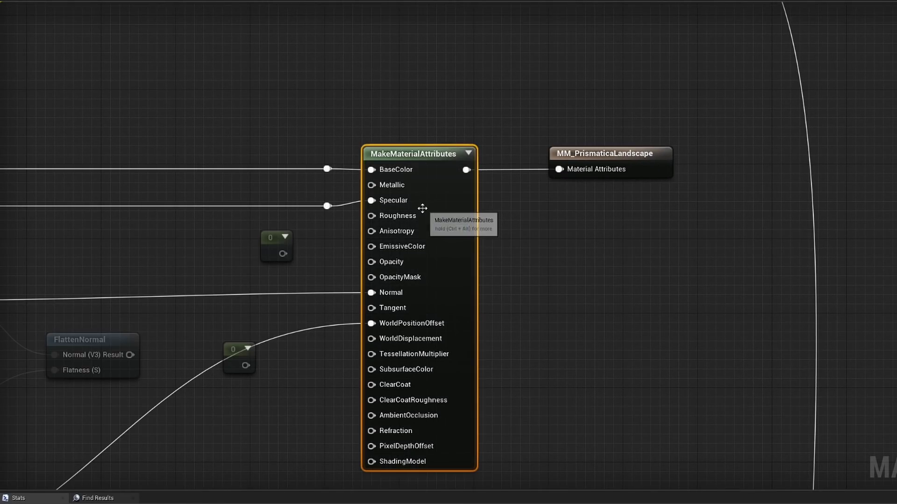
pyautogui.click(600, 343)
# Compare the MM_PrismaticaLandscape result node with the Runtime Virtual Texture Output node and its connected inputs.
pyautogui.moveTo(600, 344); pyautogui.dragTo(895, 490, button='right')
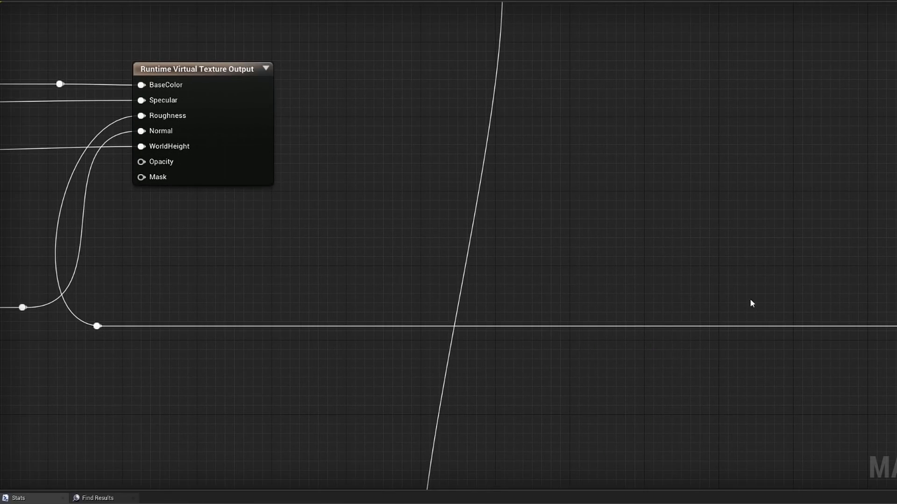
pyautogui.moveTo(750, 300); pyautogui.dragTo(329, 138, button='right')
pyautogui.click(739, 390)
pyautogui.moveTo(739, 470); pyautogui.dragTo(739, 454, button='right')
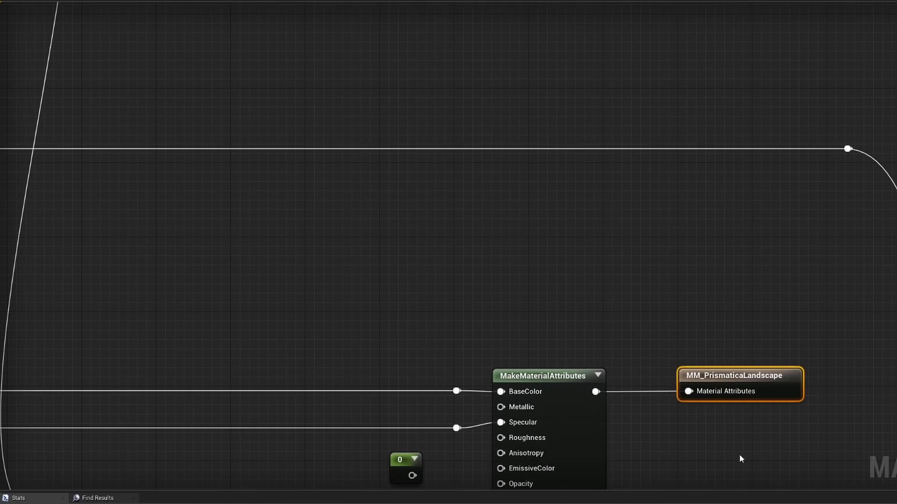
pyautogui.click(625, 296)
pyautogui.moveTo(354, 178); pyautogui.dragTo(680, 412, button='right')
pyautogui.moveTo(385, 239); pyautogui.dragTo(689, 382, button='right')
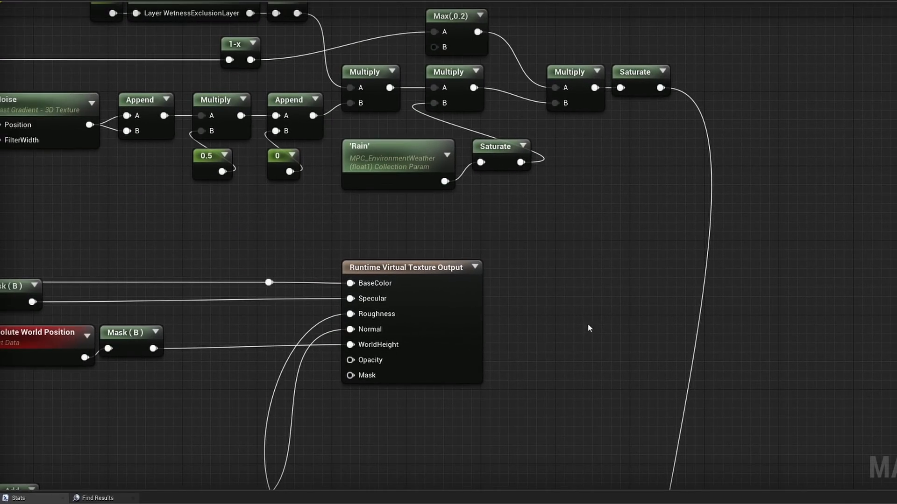
pyautogui.moveTo(588, 329); pyautogui.dragTo(744, 216, button='right')
pyautogui.click(596, 218)
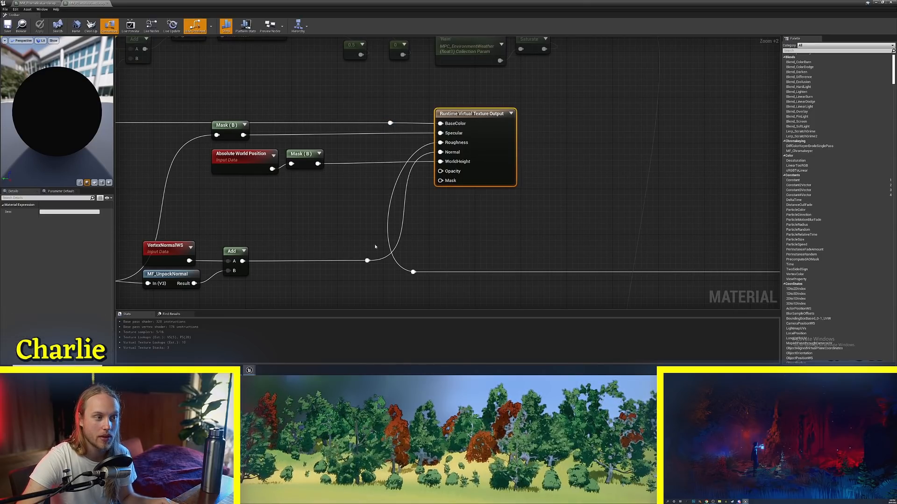
# Trace the graph back to the Runtime Virtual Texture Sample node and inspect its outputs.
pyautogui.moveTo(330, 263); pyautogui.dragTo(391, 166, button='right')
pyautogui.scroll(-2, 394, 225)
pyautogui.moveTo(366, 154); pyautogui.dragTo(604, 301)
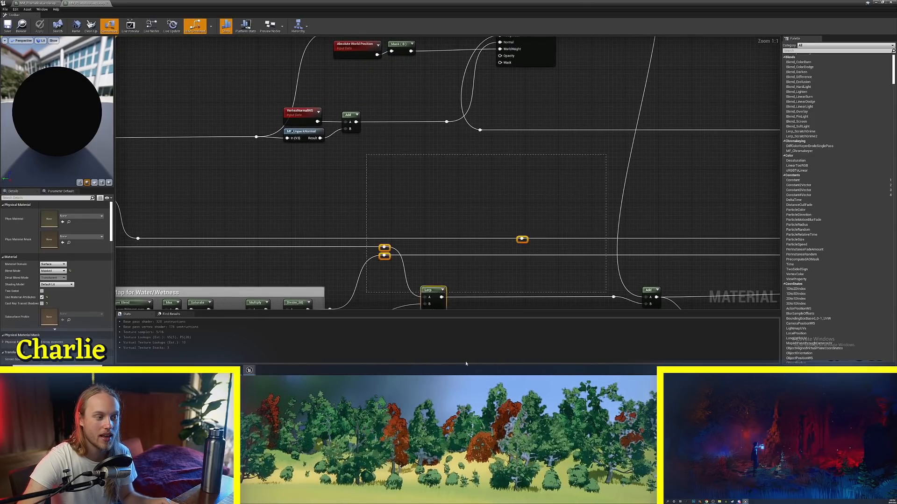
pyautogui.moveTo(633, 188); pyautogui.dragTo(557, 122, button='right')
pyautogui.moveTo(126, 215); pyautogui.dragTo(582, 159, button='right')
pyautogui.moveTo(187, 182); pyautogui.dragTo(519, 208, button='right')
pyautogui.moveTo(32, 220); pyautogui.dragTo(32, 247, button='right')
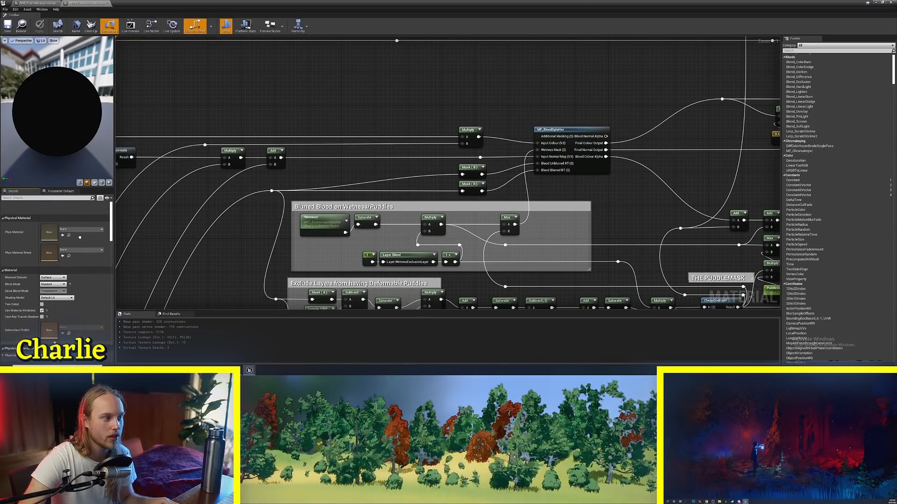
pyautogui.moveTo(154, 199); pyautogui.dragTo(564, 156, button='right')
pyautogui.click(380, 126)
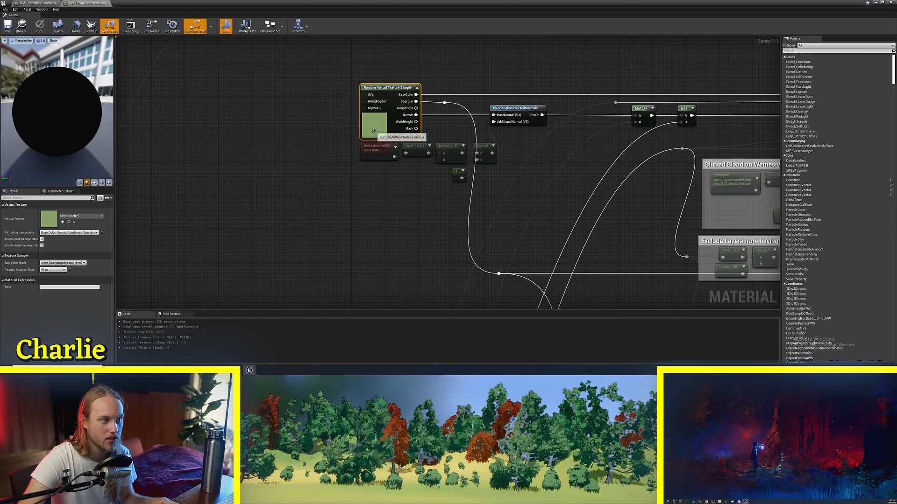
pyautogui.moveTo(380, 126); pyautogui.dragTo(394, 167, button='right')
pyautogui.keyDown('ctrl'); pyautogui.scroll(7, 393, 167); pyautogui.keyUp('ctrl')
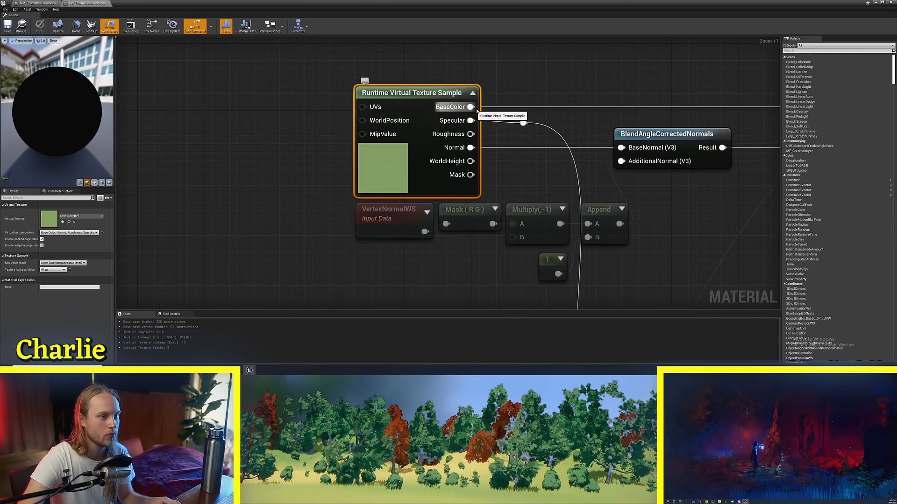
# Follow the connections from the Runtime Virtual Texture Sample node through to the MakeMaterialAttributes node.
pyautogui.scroll(-4, 477, 111)
pyautogui.moveTo(477, 112); pyautogui.dragTo(192, 148, button='right')
pyautogui.moveTo(630, 154); pyautogui.dragTo(220, 175, button='right')
pyautogui.moveTo(677, 159); pyautogui.dragTo(210, 196, button='right')
pyautogui.moveTo(729, 206); pyautogui.dragTo(410, 215, button='right')
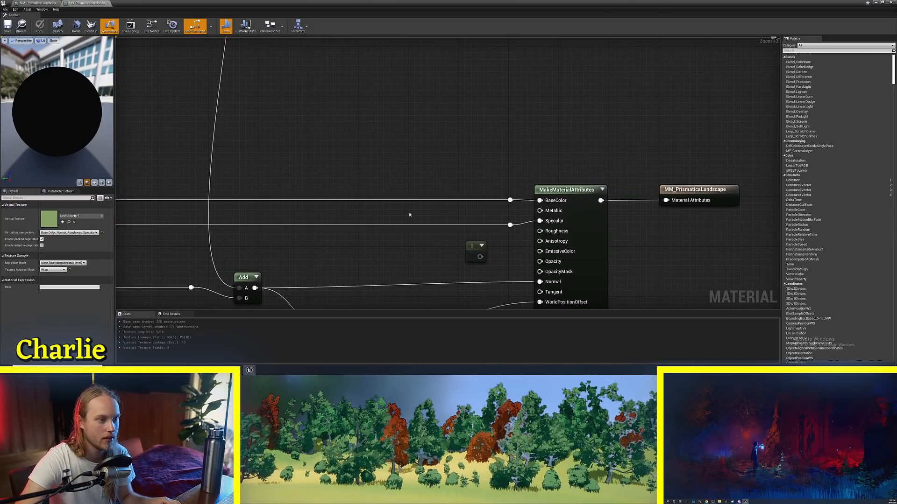
pyautogui.moveTo(587, 233); pyautogui.dragTo(400, 178, button='right')
pyautogui.click(400, 178)
pyautogui.moveTo(271, 153); pyautogui.dragTo(383, 126, button='right')
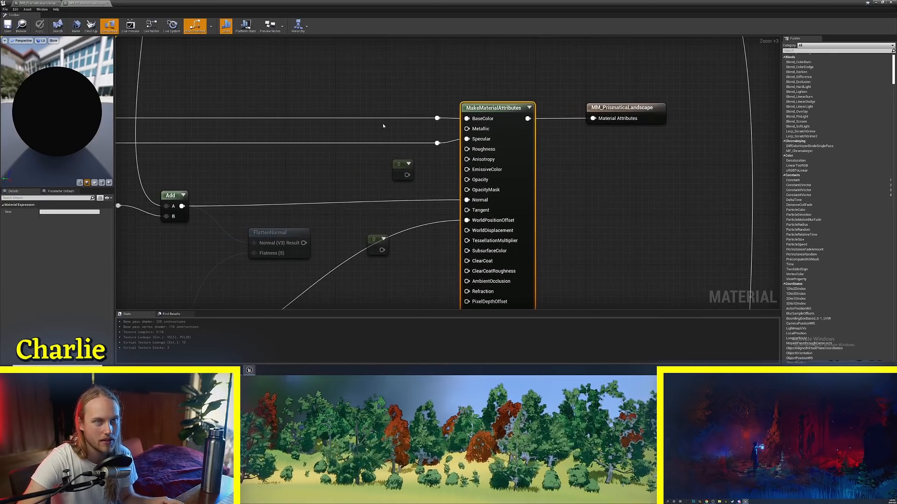
# Place a copy of the Runtime Virtual Texture Sample node just above and before the MakeMaterialAttributes node.
pyautogui.scroll(-6, 383, 125)
pyautogui.moveTo(305, 207); pyautogui.dragTo(568, 122, button='right')
pyautogui.scroll(-1, 462, 130)
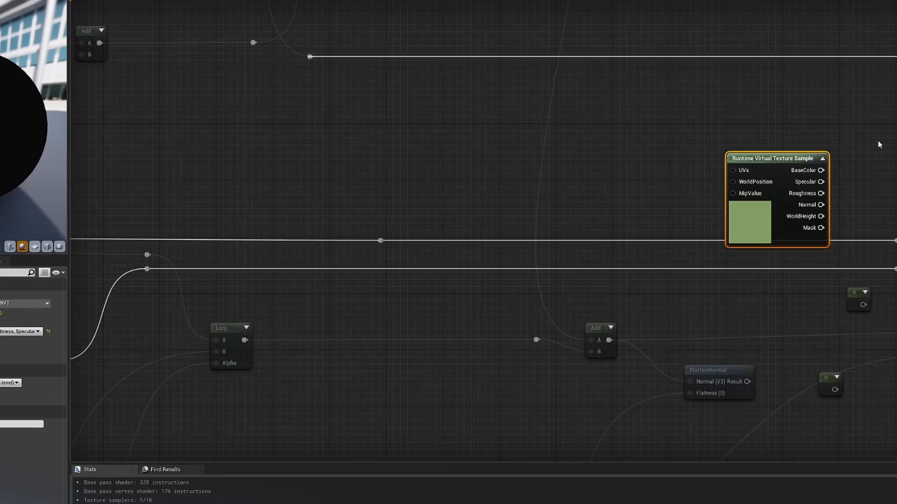
pyautogui.moveTo(881, 145); pyautogui.dragTo(714, 249, button='right')
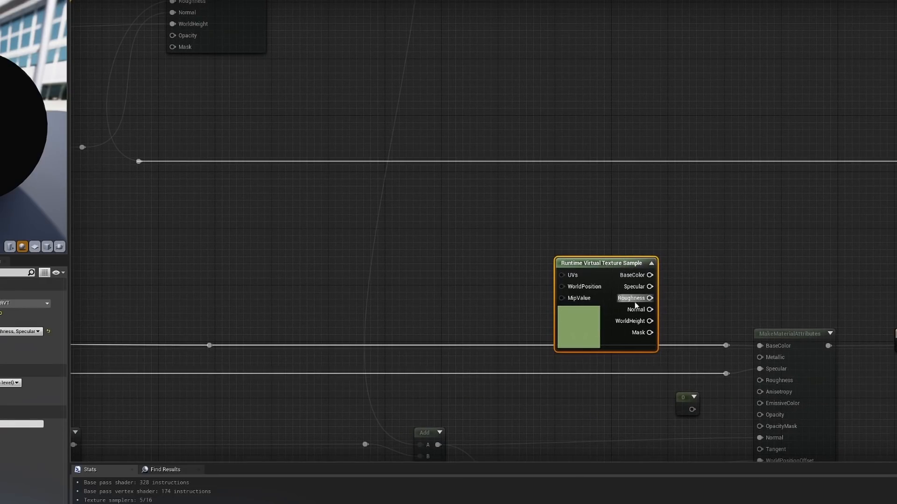
pyautogui.moveTo(579, 324); pyautogui.dragTo(600, 275)
# Connect a new three-component constant to BaseColor on the Runtime Virtual Texture Output and colour it green, 0.128, 0.203, 0.0487.
pyautogui.moveTo(379, 121); pyautogui.dragTo(771, 330, button='right')
pyautogui.click(685, 282)
pyautogui.moveTo(685, 282); pyautogui.dragTo(747, 318, button='right')
pyautogui.scroll(2, 771, 264)
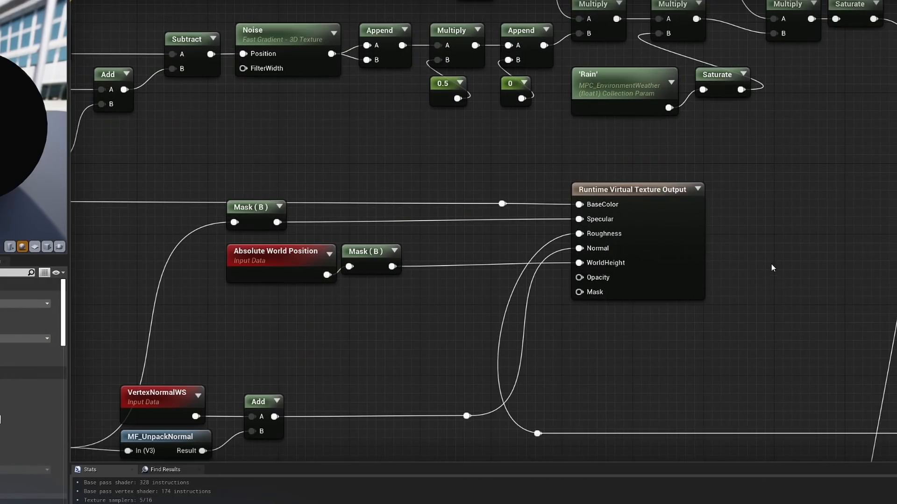
pyautogui.moveTo(783, 256); pyautogui.dragTo(831, 264, button='right')
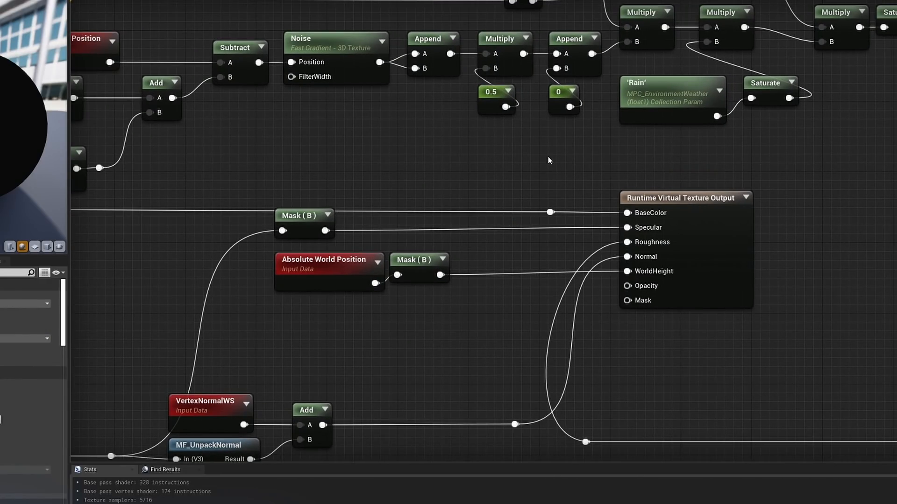
pyautogui.click(495, 146)
pyautogui.scroll(2, 599, 148)
pyautogui.moveTo(571, 159); pyautogui.dragTo(667, 226)
pyautogui.moveTo(522, 200); pyautogui.dragTo(499, 168)
pyautogui.click(16, 297)
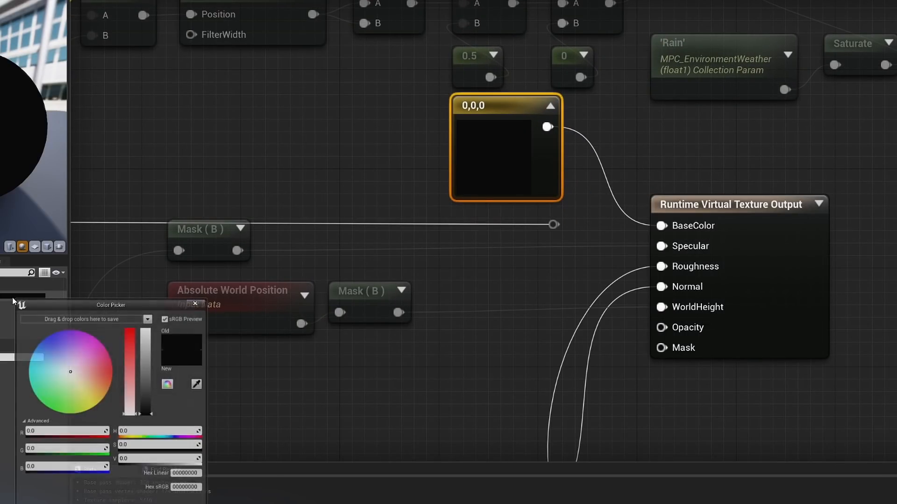
pyautogui.moveTo(79, 392); pyautogui.dragTo(56, 400)
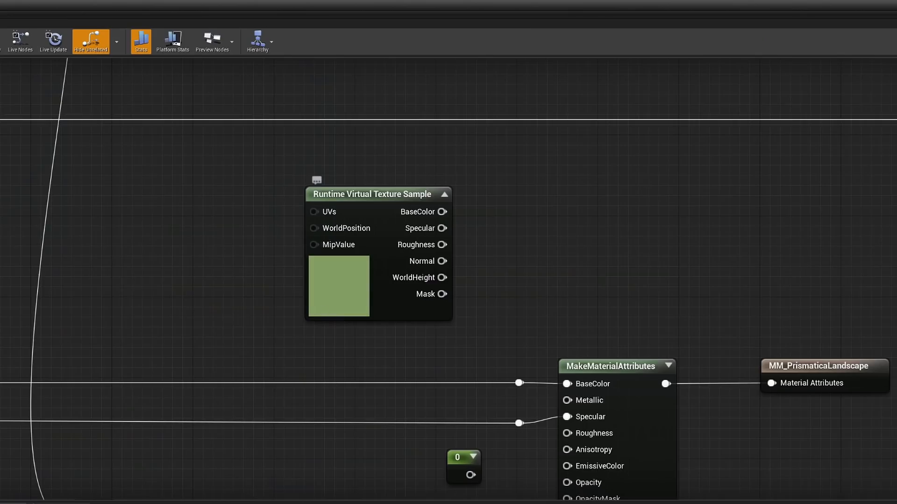
# Connect the copied Runtime Virtual Texture Sample's BaseColor output to the BaseColor input of MakeMaterialAttributes.
pyautogui.scroll(1, 447, 197)
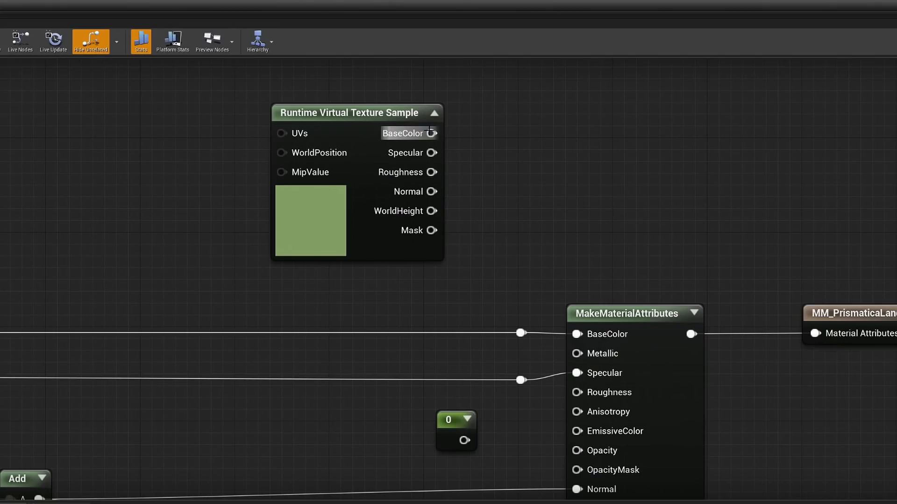
pyautogui.moveTo(430, 133); pyautogui.dragTo(576, 333)
pyautogui.moveTo(428, 113); pyautogui.dragTo(463, 113)
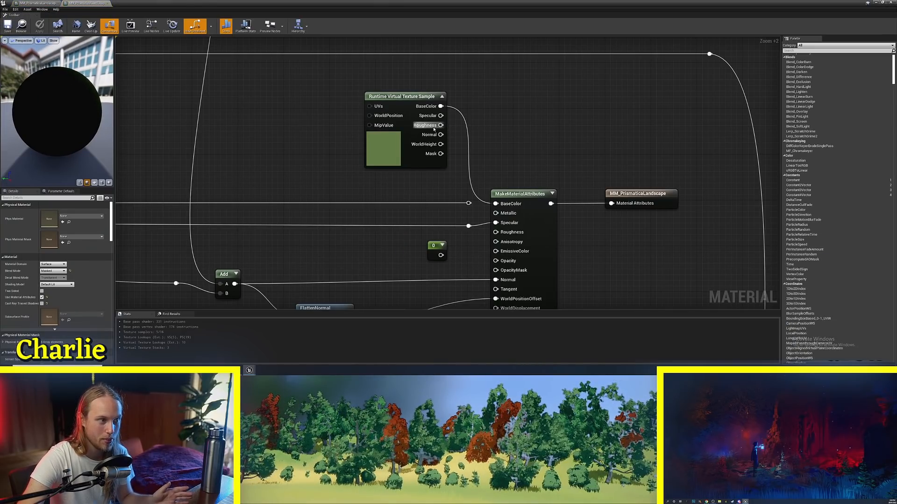
# Brighten the constant colour feeding the Runtime Virtual Texture Output to 0.282, 0.448, 0.107.
pyautogui.moveTo(272, 60); pyautogui.dragTo(519, 308, button='right')
pyautogui.moveTo(231, 155); pyautogui.dragTo(378, 157, button='right')
pyautogui.click(351, 139)
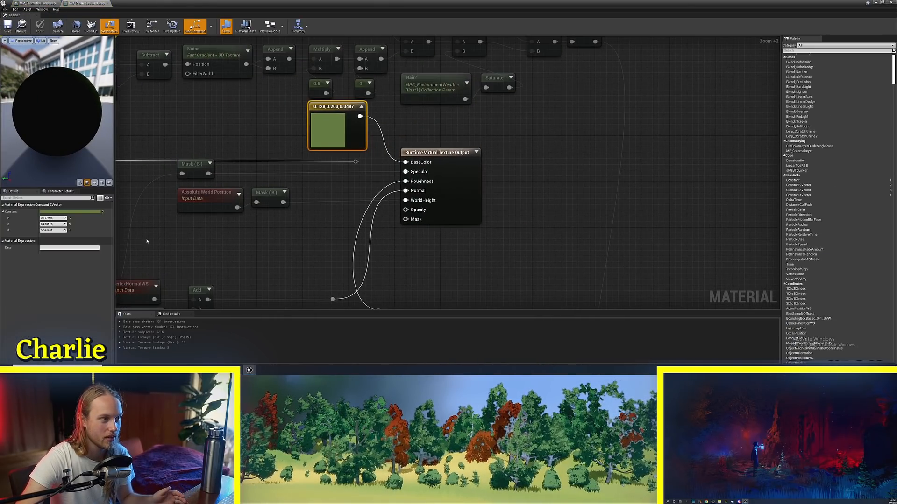
pyautogui.click(62, 212)
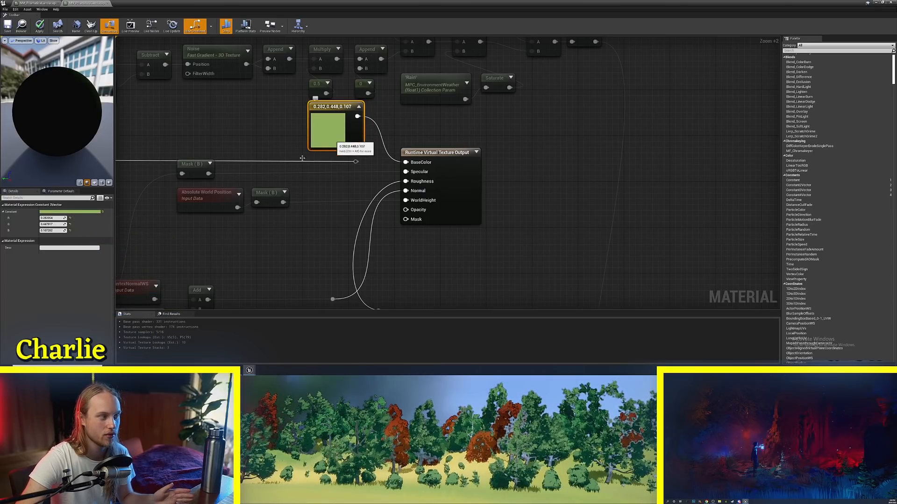
pyautogui.click(83, 212)
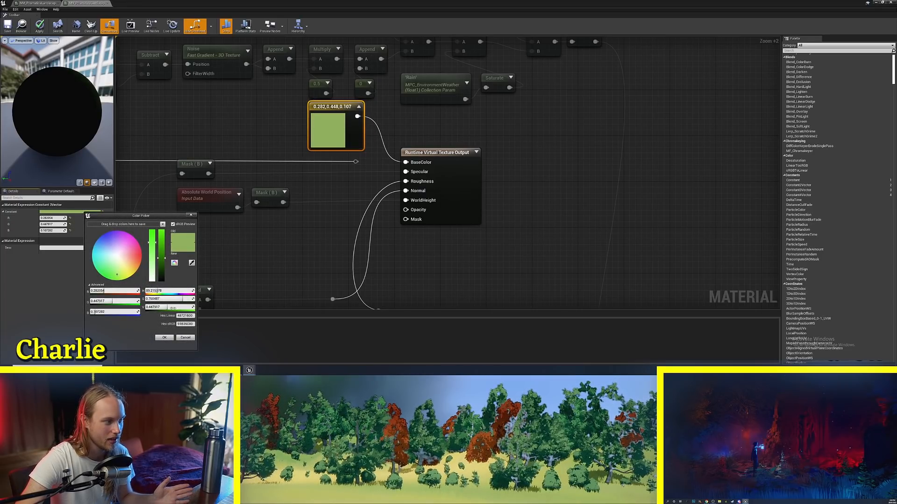
pyautogui.click(165, 337)
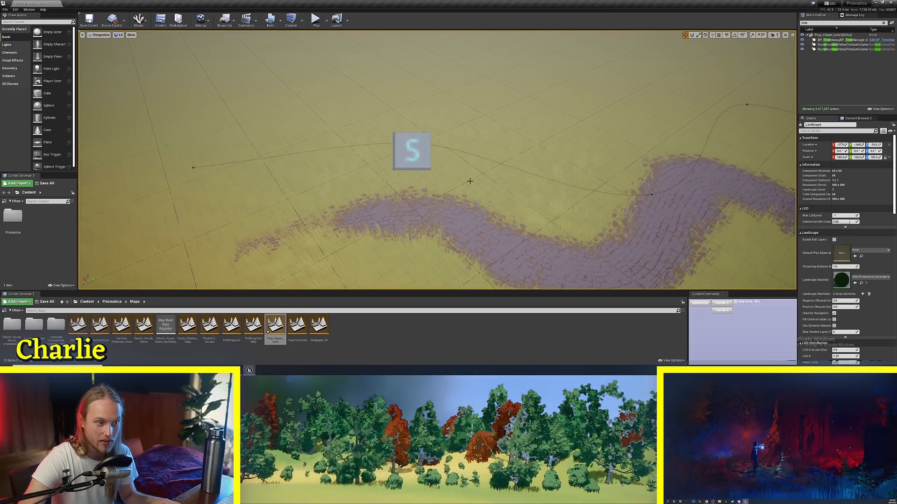
# Select the road spline actor in the level and move it slightly across the landscape.
pyautogui.press('w')
pyautogui.moveTo(470, 181); pyautogui.dragTo(338, 132, button='right')
pyautogui.press('s')
pyautogui.press('w')
pyautogui.press('s')
pyautogui.press('s')
pyautogui.click(247, 100)
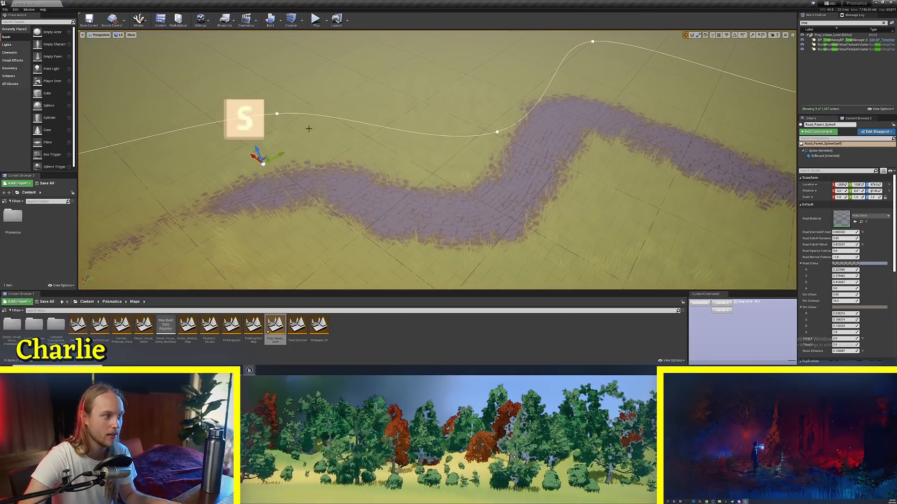
pyautogui.moveTo(275, 158); pyautogui.dragTo(289, 154)
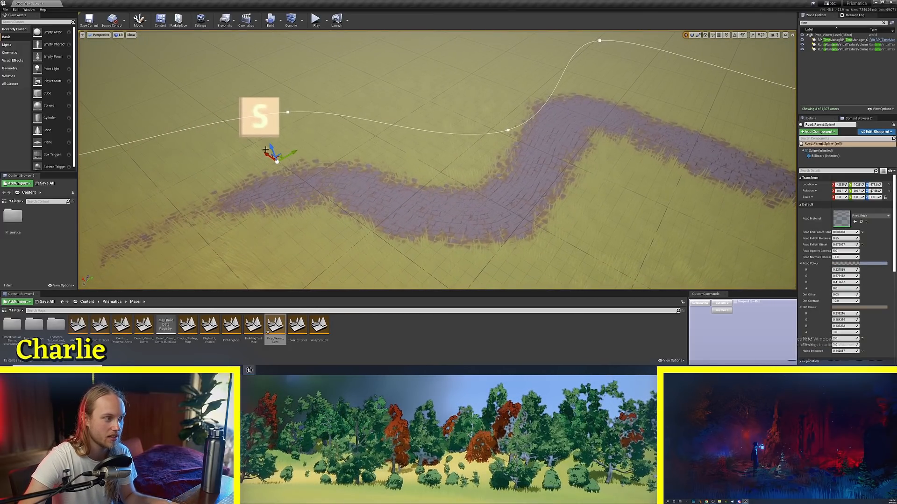
# Open the Construction Script of the Road_Parent_Spline blueprint and examine its first nodes.
pyautogui.moveTo(289, 155); pyautogui.dragTo(376, 185, button='right')
pyautogui.press('w')
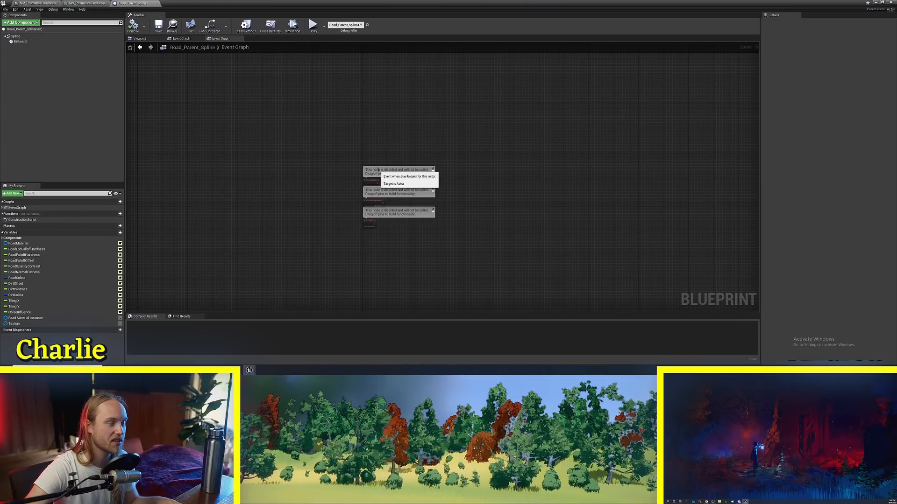
pyautogui.moveTo(349, 141); pyautogui.dragTo(295, 170, button='right')
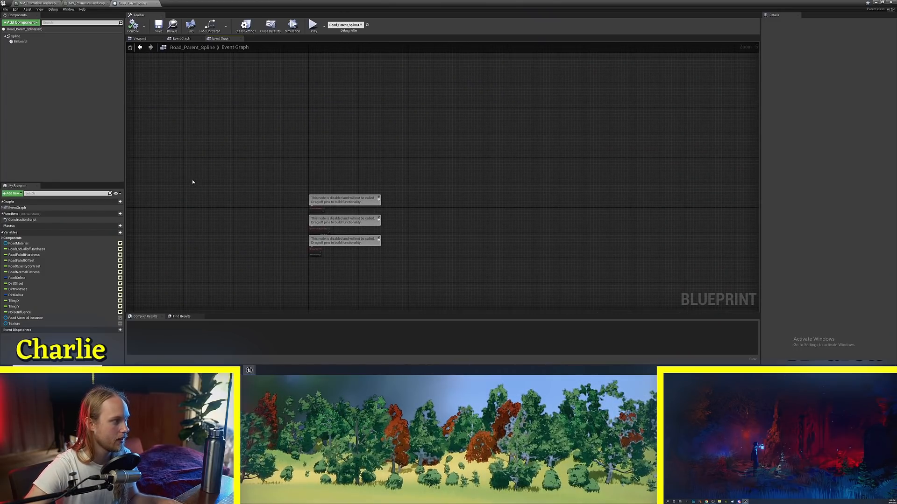
pyautogui.scroll(6, 270, 221)
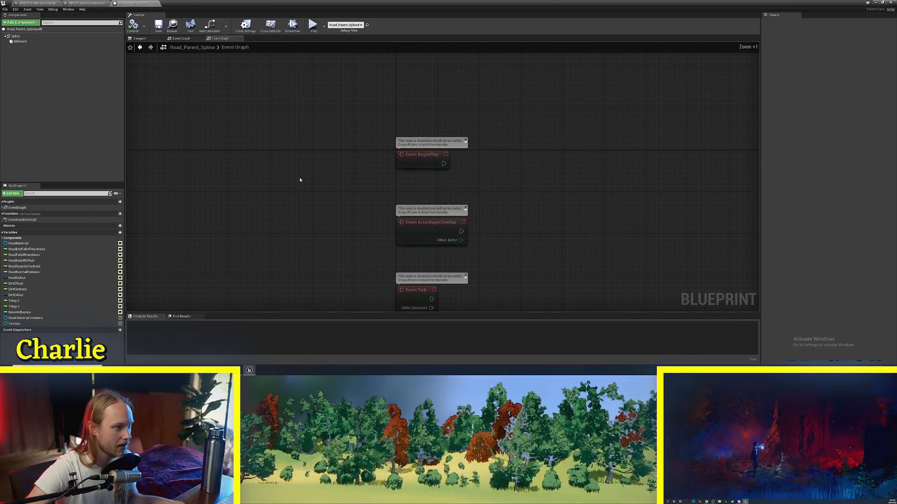
pyautogui.doubleClick(17, 219)
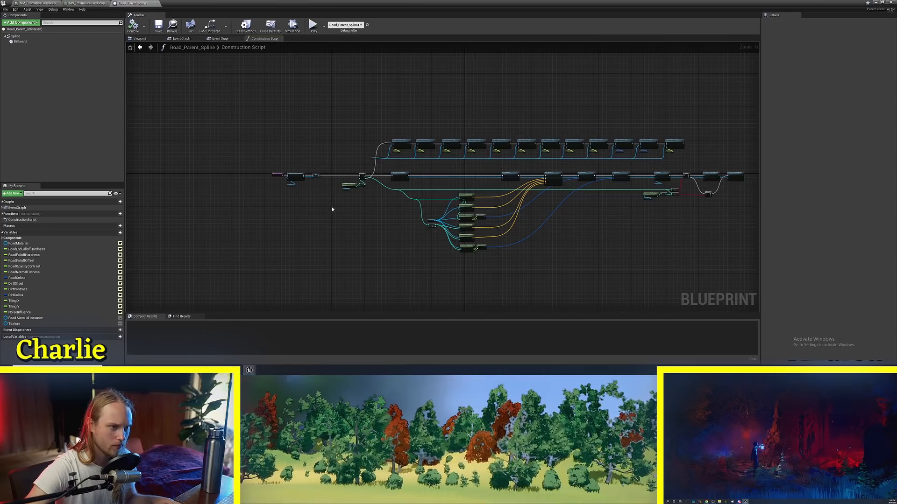
pyautogui.scroll(5, 332, 207)
pyautogui.moveTo(332, 207); pyautogui.dragTo(463, 225, button='right')
pyautogui.scroll(4, 463, 225)
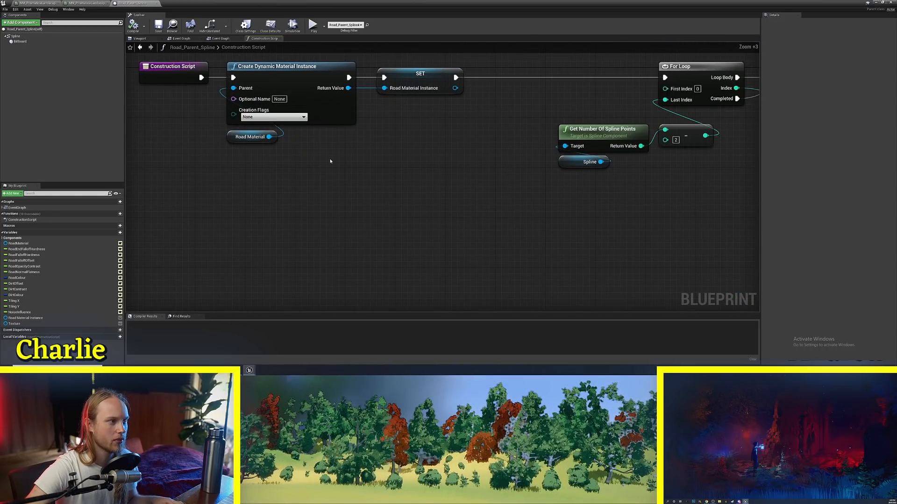
pyautogui.moveTo(330, 162); pyautogui.dragTo(389, 207, button='right')
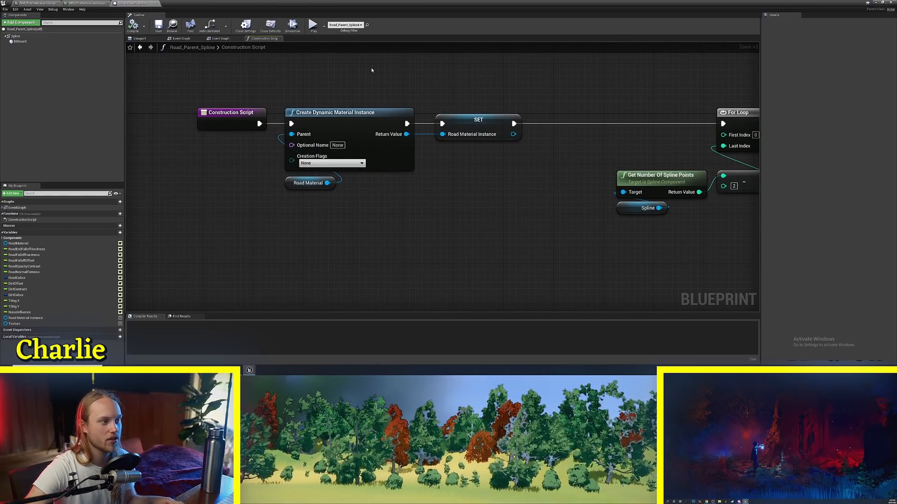
# Select the Create Dynamic Material Instance, Road Material and SET nodes and review them up to the For Loop.
pyautogui.moveTo(372, 70); pyautogui.dragTo(313, 205)
pyautogui.moveTo(377, 237); pyautogui.dragTo(290, 206)
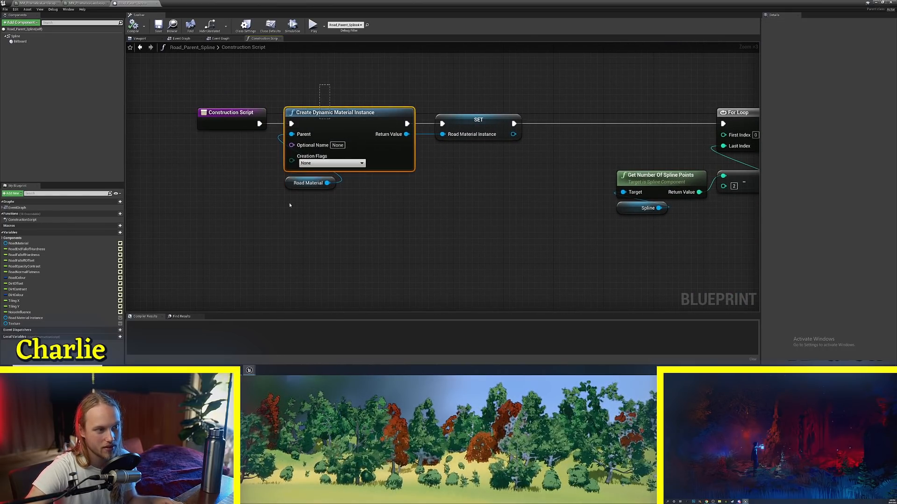
pyautogui.scroll(-1, 290, 206)
pyautogui.moveTo(289, 205); pyautogui.dragTo(289, 222, button='right')
pyautogui.moveTo(483, 68); pyautogui.dragTo(384, 172)
pyautogui.moveTo(306, 235); pyautogui.dragTo(222, 244, button='right')
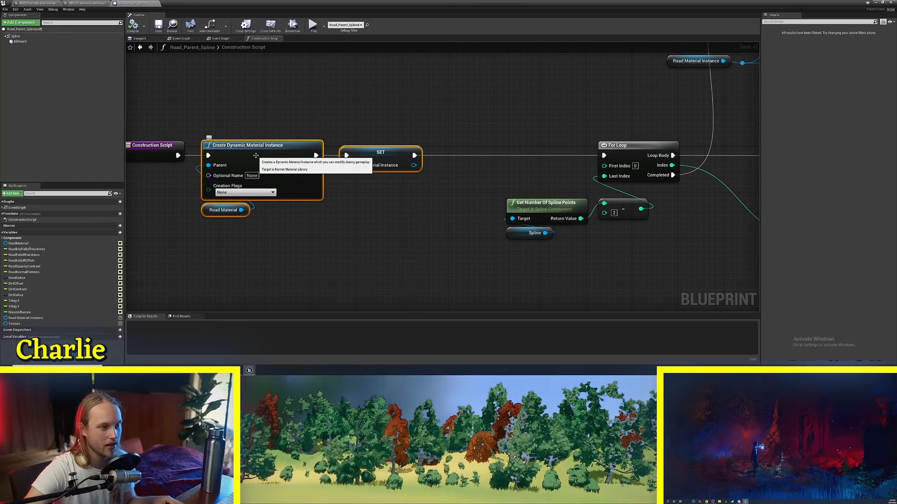
# Review how the dynamic material instance nodes at the start of the Construction Script connect to the rest of the graph.
pyautogui.scroll(-4, 256, 155)
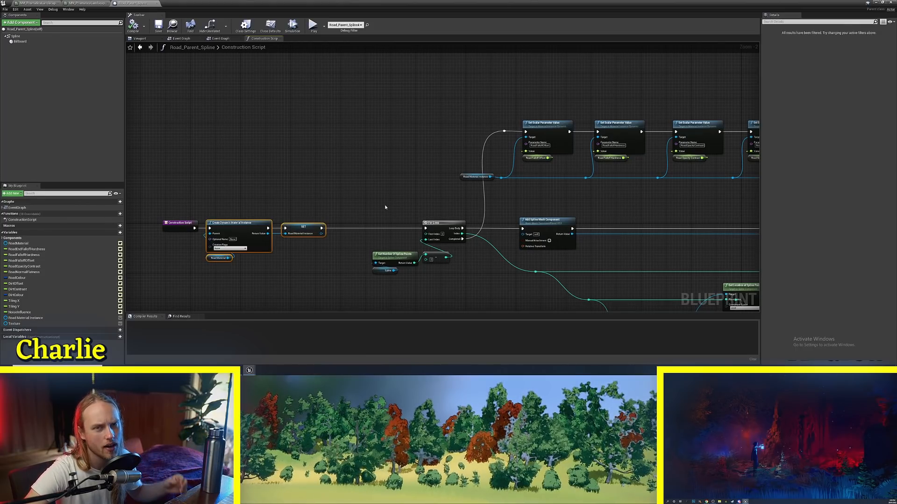
pyautogui.moveTo(307, 216); pyautogui.dragTo(369, 174, button='right')
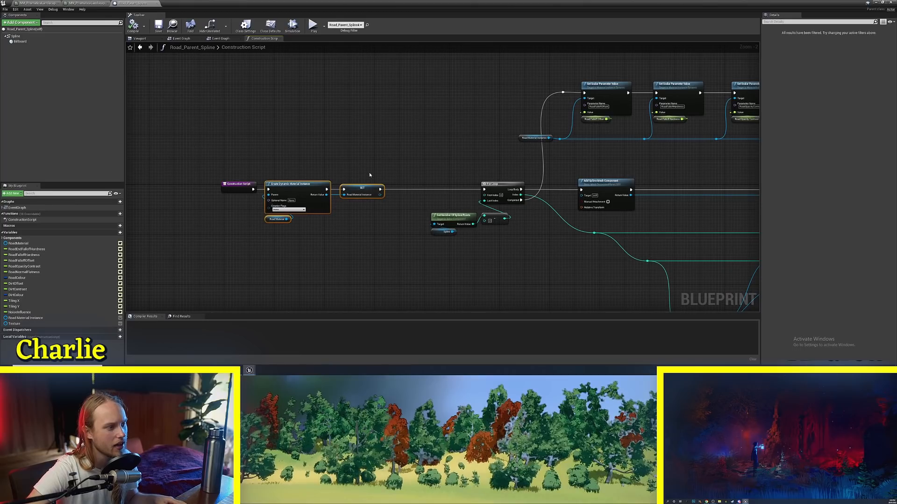
pyautogui.click(365, 172)
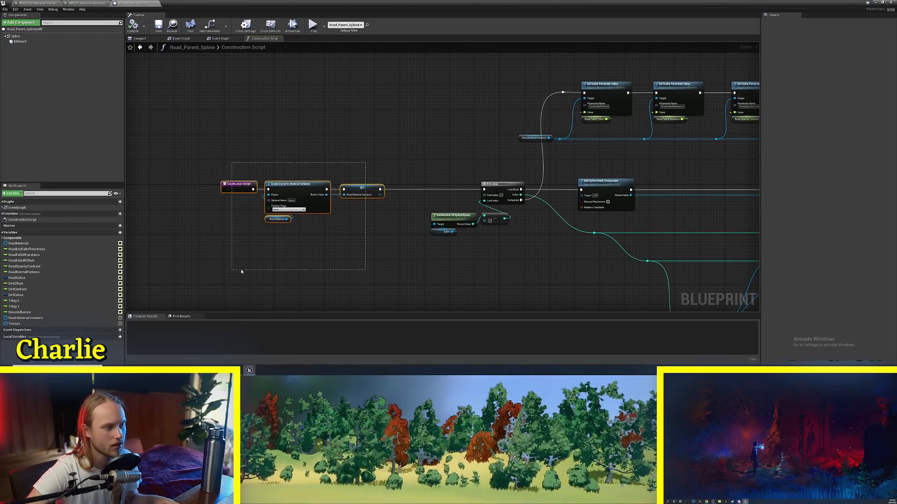
pyautogui.moveTo(390, 244); pyautogui.dragTo(307, 245, button='right')
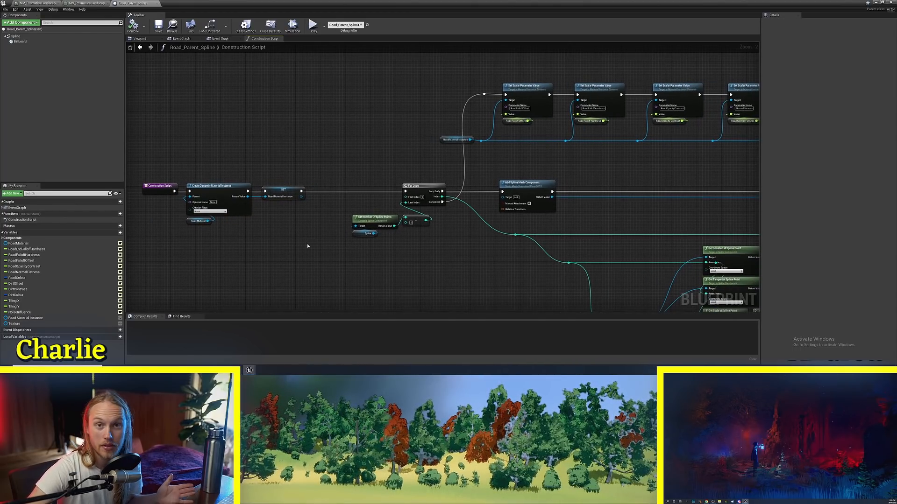
# Examine the For Loop and how Get Number Of Spline Points minus 2 feeds its Last Index.
pyautogui.moveTo(596, 240); pyautogui.dragTo(489, 204, button='right')
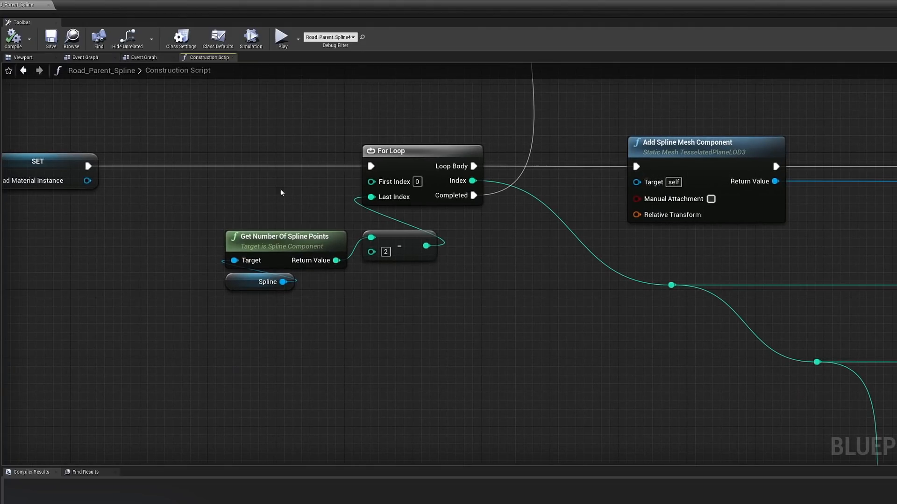
pyautogui.moveTo(279, 181); pyautogui.dragTo(318, 374)
pyautogui.click(318, 377)
pyautogui.moveTo(458, 274); pyautogui.dragTo(449, 284, button='right')
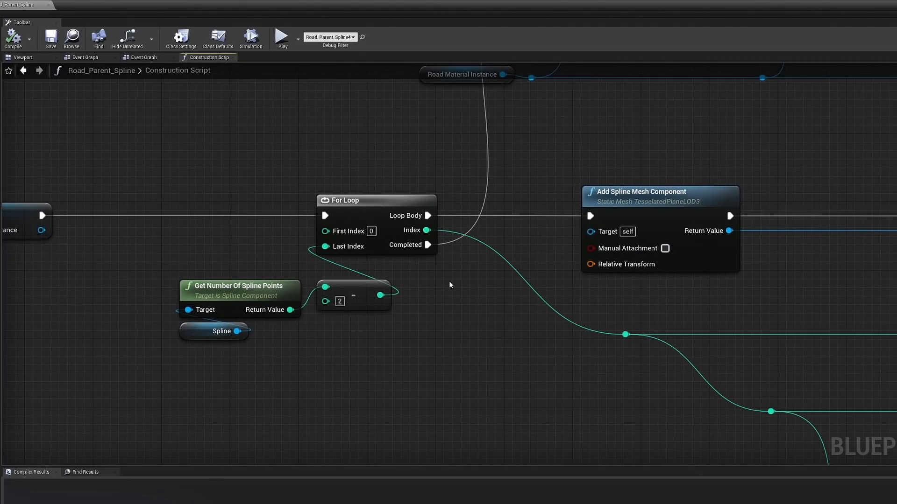
pyautogui.click(381, 202)
pyautogui.moveTo(515, 334); pyautogui.dragTo(341, 324, button='right')
pyautogui.click(103, 210)
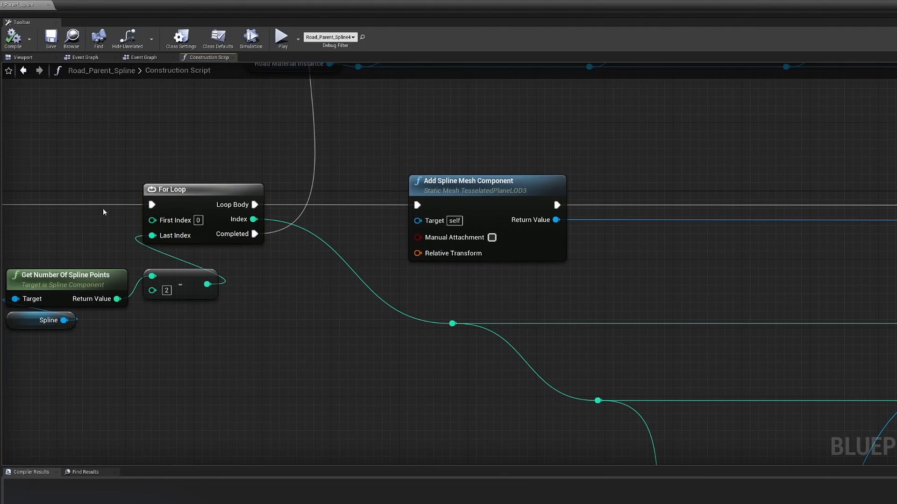
pyautogui.moveTo(280, 300); pyautogui.dragTo(498, 304, button='right')
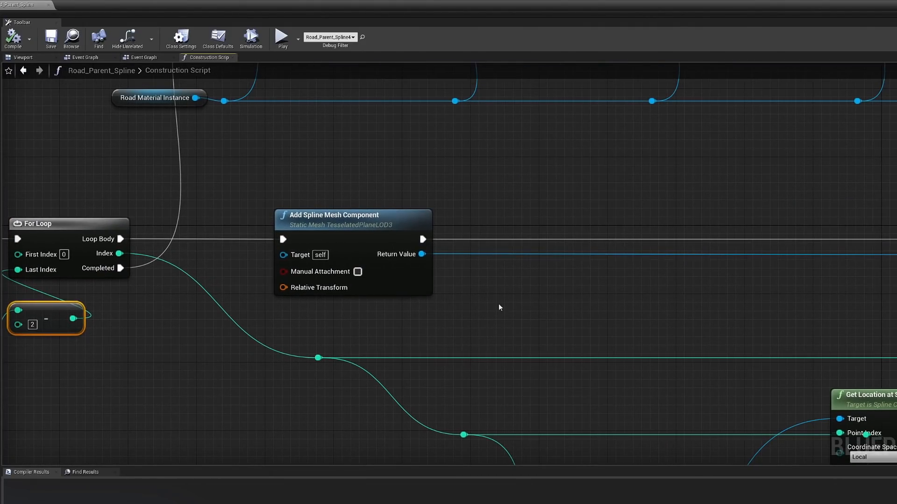
pyautogui.click(528, 301)
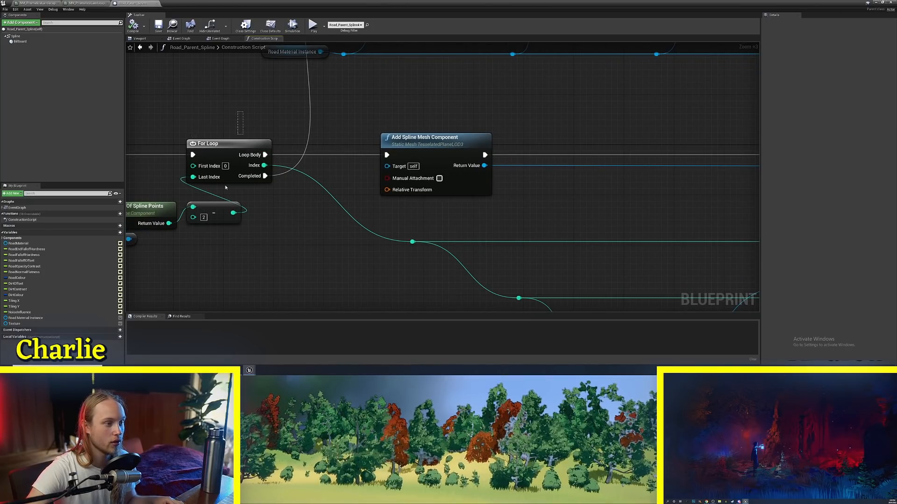
pyautogui.moveTo(225, 186); pyautogui.dragTo(295, 139, button='right')
pyautogui.click(274, 142)
pyautogui.click(301, 105)
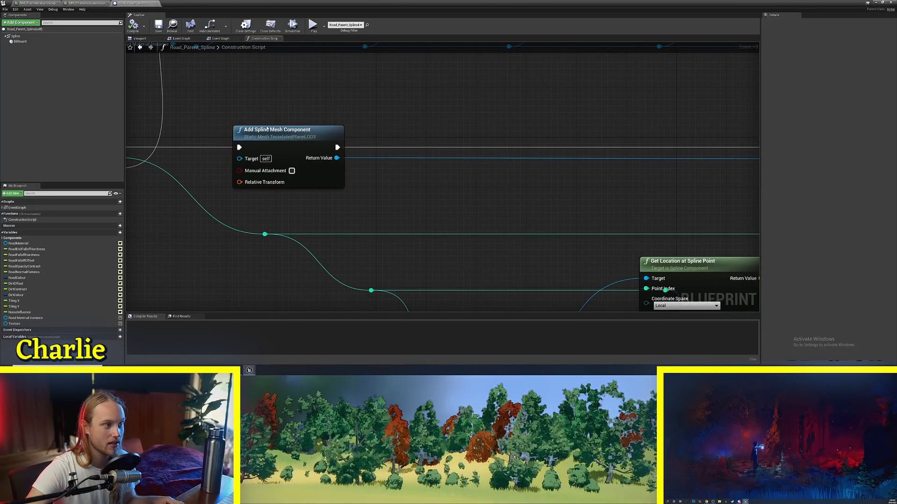
# Open the static mesh assigned to Add Spline Mesh Component, inspect it in Brush Wireframe view, and return to the blueprint.
pyautogui.click(264, 129)
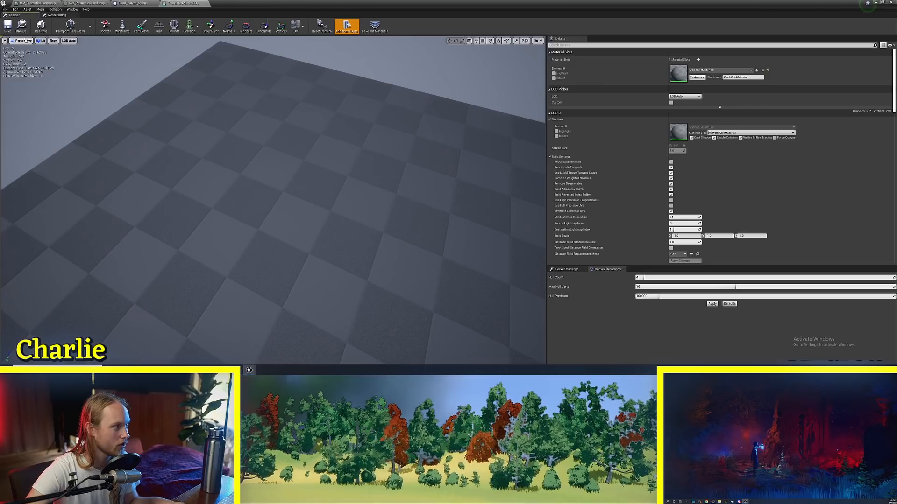
pyautogui.click(38, 41)
pyautogui.click(51, 63)
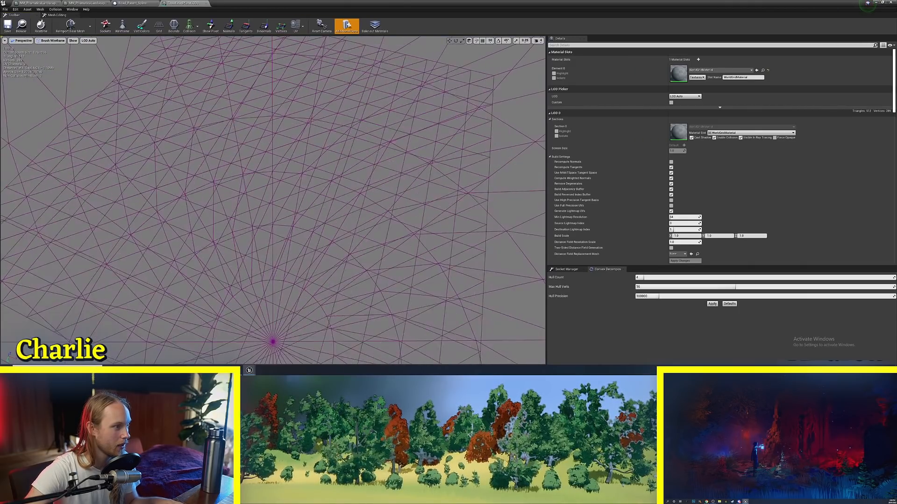
pyautogui.moveTo(286, 182); pyautogui.dragTo(310, 198, button='right')
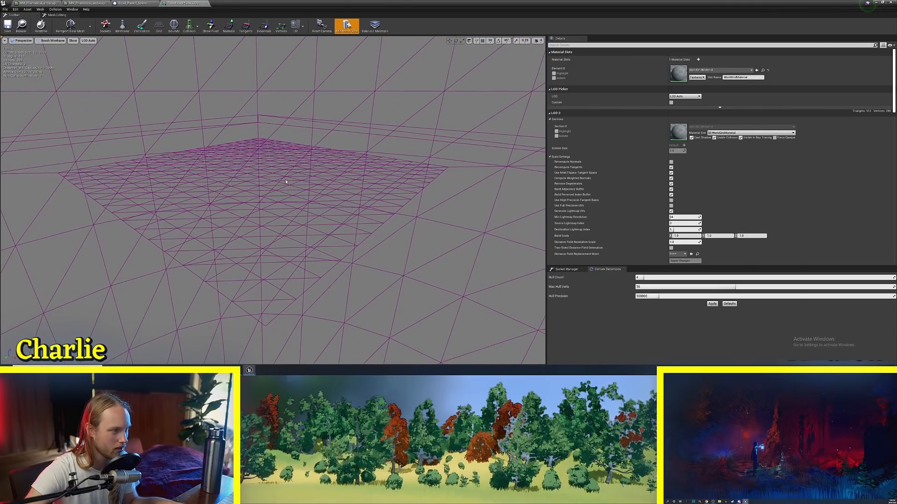
pyautogui.click(206, 4)
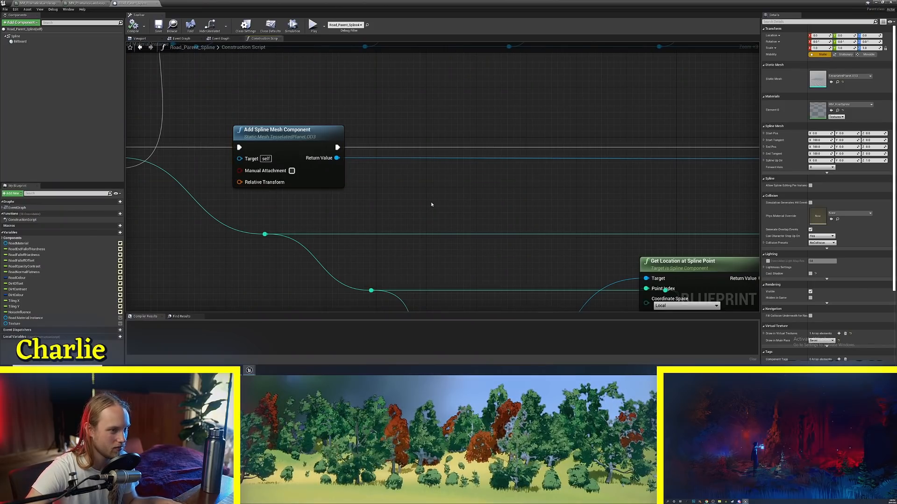
# Follow the loop body from Add Spline Mesh Component through Set Forward Axis to the Set Start and End node.
pyautogui.scroll(-5, 491, 199)
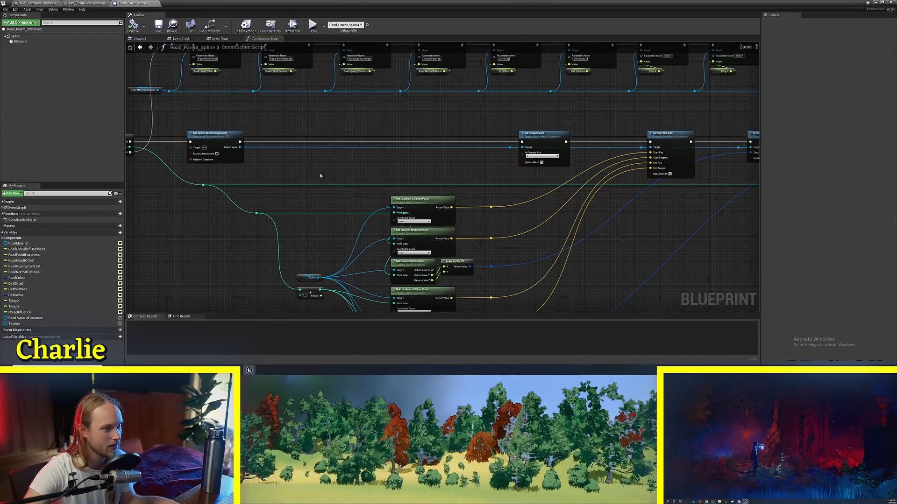
pyautogui.scroll(5, 427, 122)
pyautogui.scroll(-5, 467, 201)
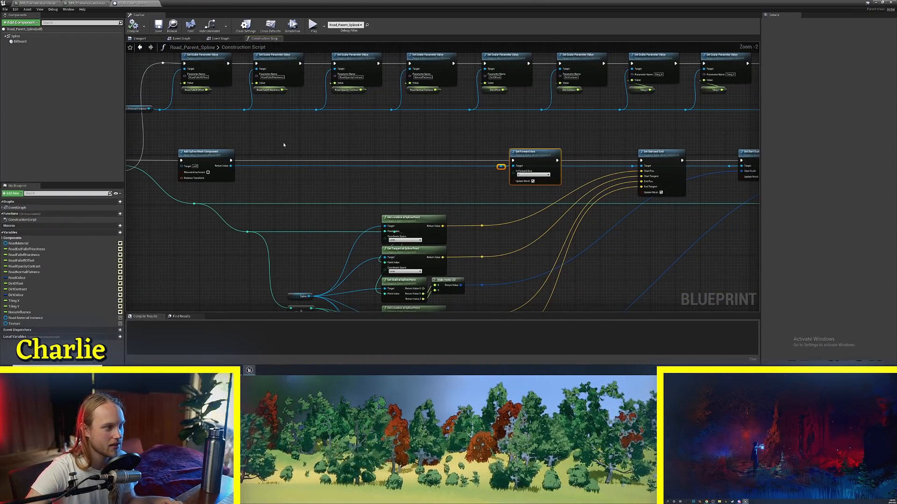
pyautogui.click(223, 155)
pyautogui.click(448, 182)
pyautogui.moveTo(701, 177); pyautogui.dragTo(477, 176, button='right')
pyautogui.scroll(5, 476, 173)
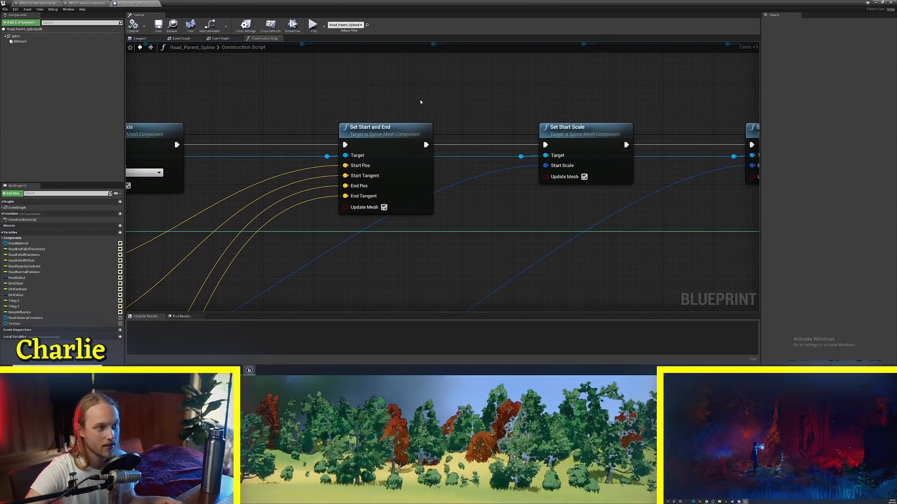
# Examine the Get Location, Get Tangent and Get Scale at Spline Point nodes and the Make Vector 2D node beside them.
pyautogui.scroll(-3, 262, 143)
pyautogui.moveTo(262, 144); pyautogui.dragTo(559, 68, button='right')
pyautogui.scroll(-1, 344, 190)
pyautogui.moveTo(343, 190); pyautogui.dragTo(508, 92, button='right')
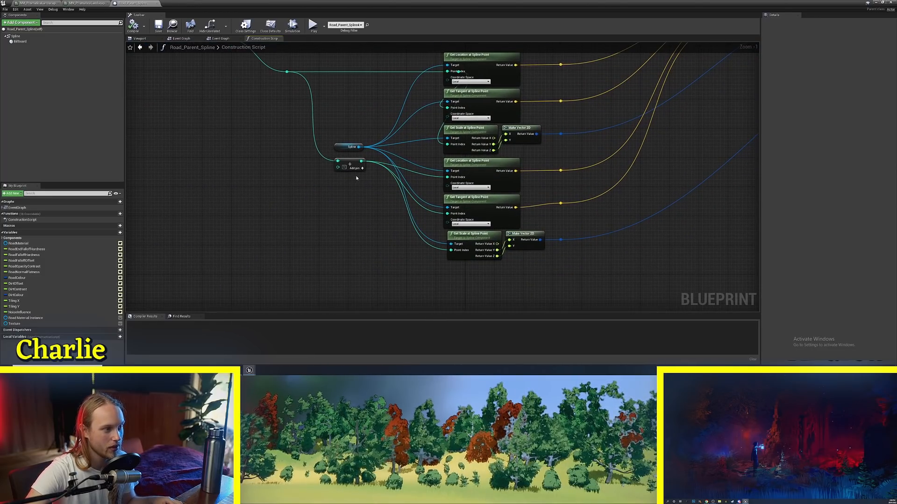
pyautogui.scroll(3, 367, 161)
pyautogui.moveTo(367, 161); pyautogui.dragTo(387, 230, button='right')
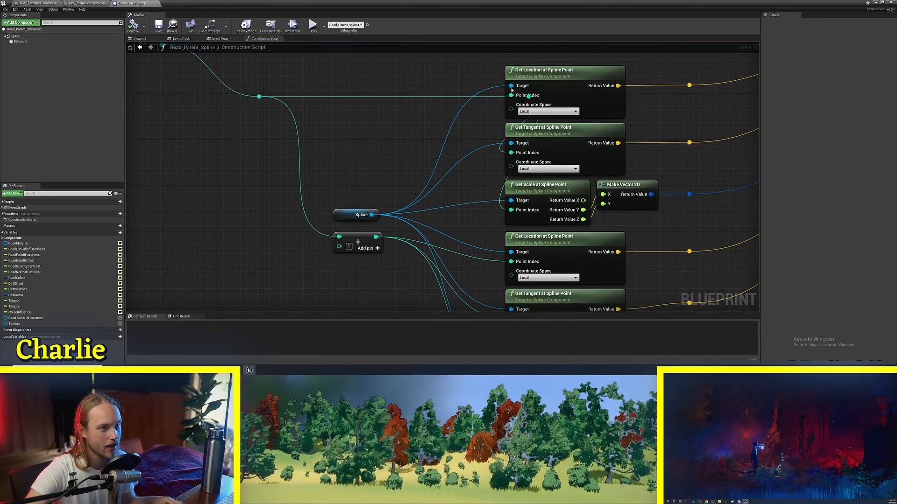
pyautogui.click(537, 135)
pyautogui.moveTo(495, 161); pyautogui.dragTo(449, 111, button='right')
pyautogui.click(528, 138)
pyautogui.keyDown('shift'); pyautogui.click(574, 136); pyautogui.keyUp('shift')
pyautogui.scroll(-5, 654, 161)
pyautogui.moveTo(654, 162); pyautogui.dragTo(520, 181, button='right')
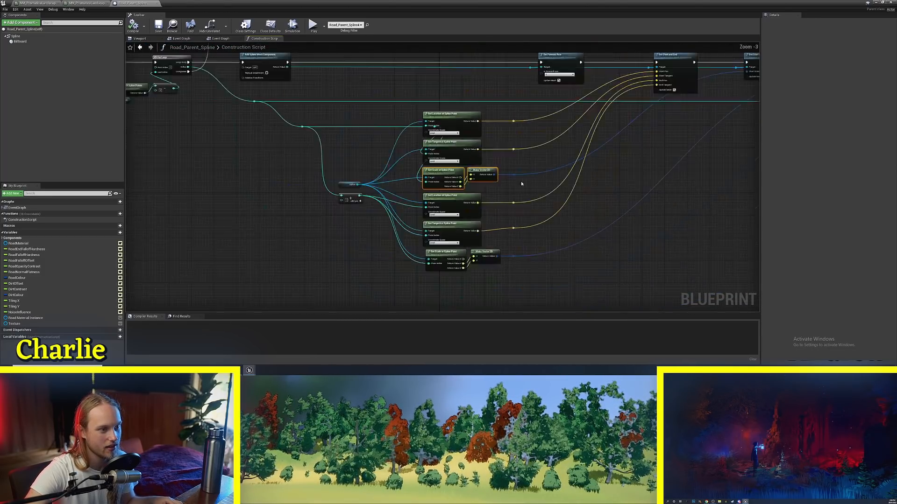
# Trace the spline point outputs to the Set Start and End node and select that node.
pyautogui.moveTo(544, 218); pyautogui.dragTo(475, 213, button='right')
pyautogui.scroll(2, 531, 187)
pyautogui.moveTo(531, 186); pyautogui.dragTo(564, 201, button='right')
pyautogui.click(564, 202)
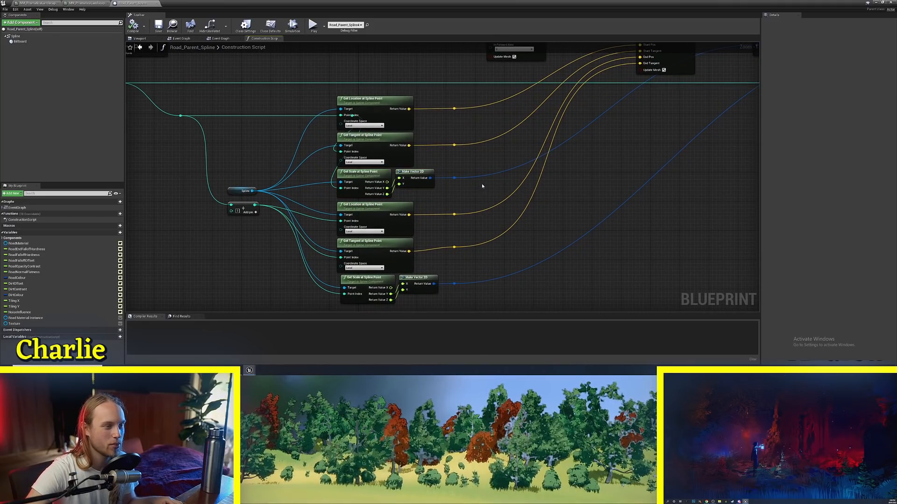
pyautogui.scroll(-4, 543, 186)
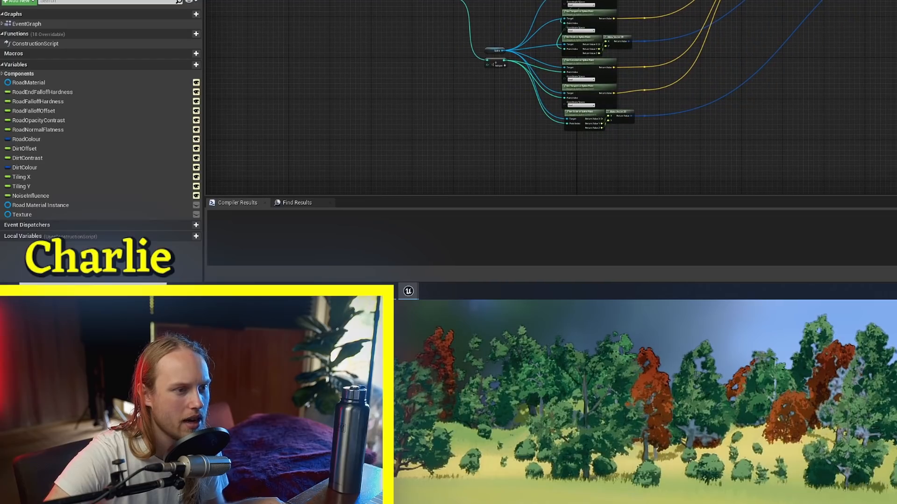
pyautogui.moveTo(206, 180); pyautogui.dragTo(584, 242)
pyautogui.moveTo(896, 80); pyautogui.dragTo(853, 96)
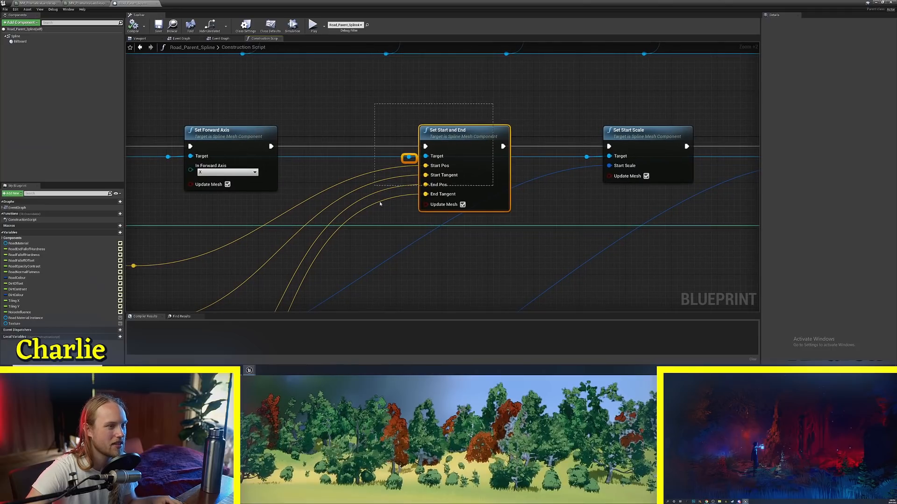
# Select the Set Material node together with the Road Material Instance variable feeding it.
pyautogui.scroll(-4, 381, 203)
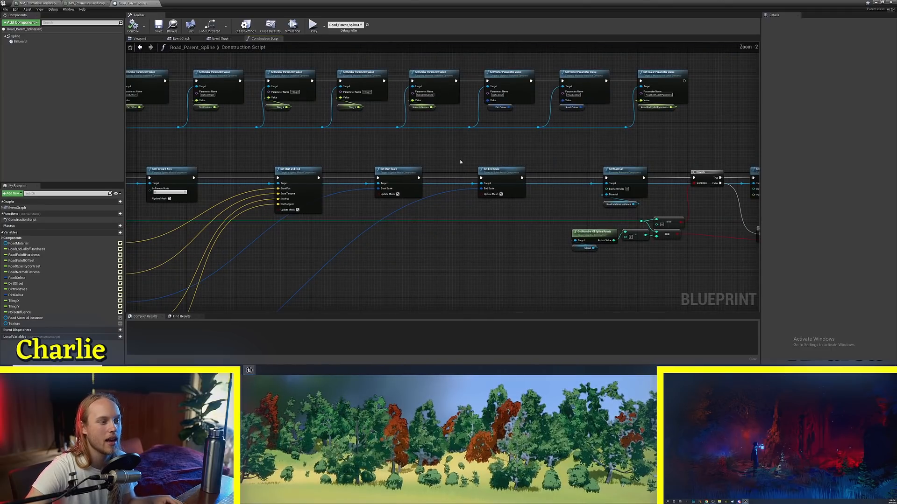
pyautogui.moveTo(546, 180); pyautogui.dragTo(448, 181, button='right')
pyautogui.keyDown('ctrl'); pyautogui.scroll(4, 449, 181); pyautogui.keyUp('ctrl')
pyautogui.moveTo(594, 145); pyautogui.dragTo(421, 134, button='right')
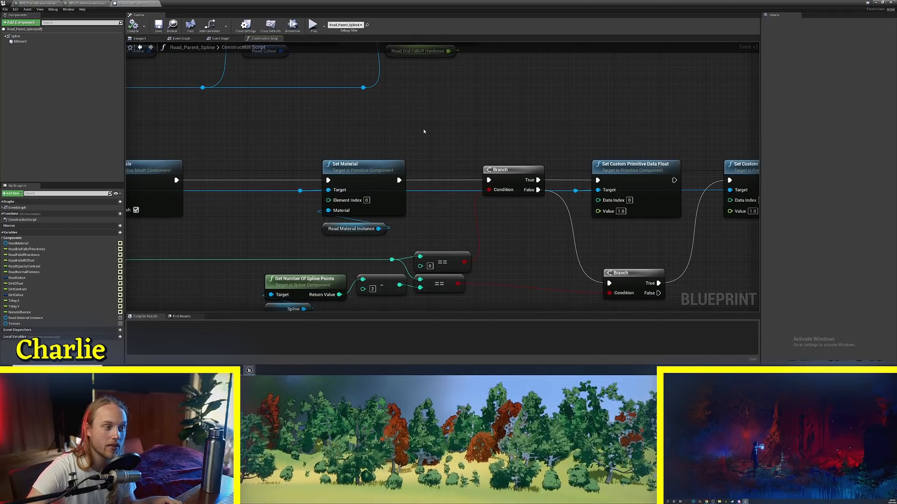
pyautogui.moveTo(423, 130); pyautogui.dragTo(360, 169)
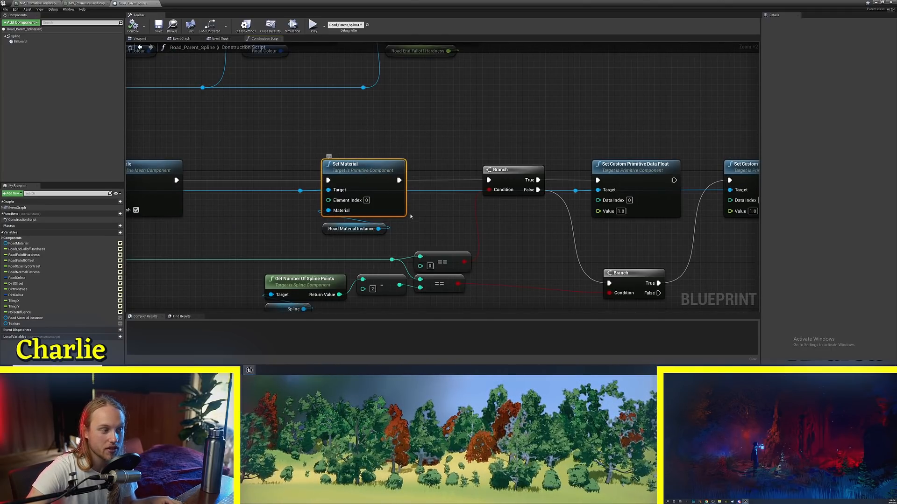
pyautogui.keyDown('shift'); pyautogui.click(359, 229); pyautogui.keyUp('shift')
# Review the Create Dynamic Material Instance and SET nodes where Road Material Instance originates, undoing the accidental node move.
pyautogui.moveTo(234, 227); pyautogui.dragTo(555, 210, button='right')
pyautogui.scroll(-8, 286, 220)
pyautogui.scroll(6, 554, 210)
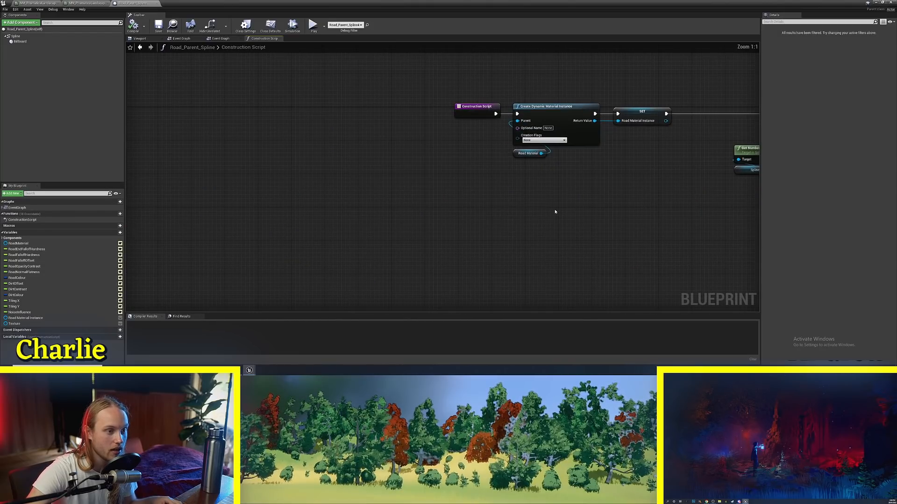
pyautogui.moveTo(562, 128); pyautogui.dragTo(386, 201, button='right')
pyautogui.keyDown('ctrl'); pyautogui.scroll(7, 386, 201); pyautogui.keyUp('ctrl')
pyautogui.moveTo(387, 201); pyautogui.dragTo(394, 250)
pyautogui.hotkey('ctrl', 'z')
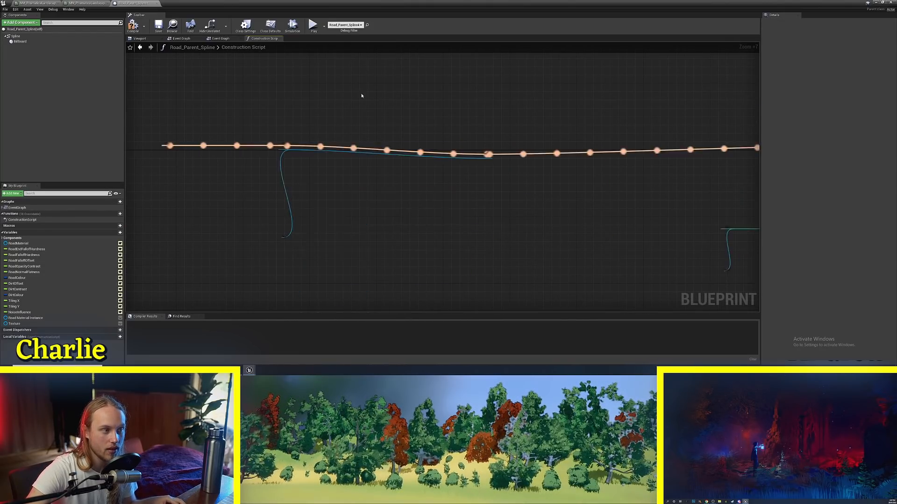
pyautogui.moveTo(703, 151); pyautogui.dragTo(451, 203, button='right')
pyautogui.scroll(-9, 451, 203)
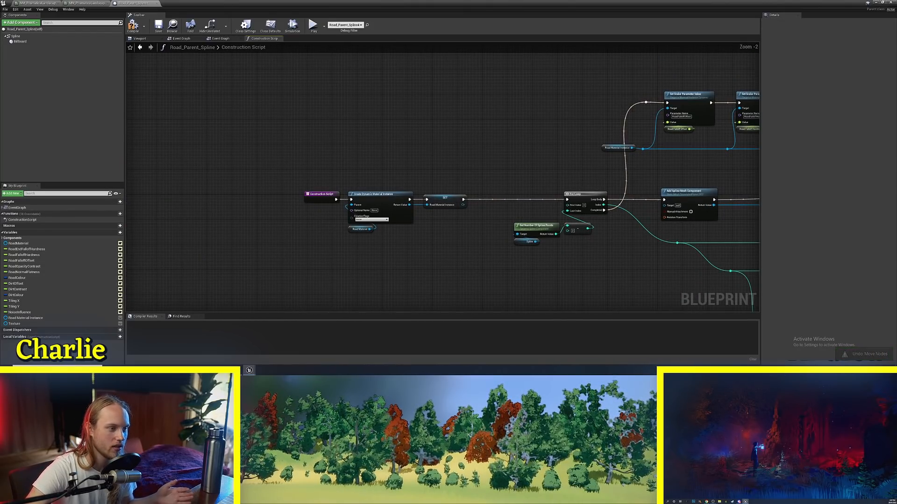
pyautogui.scroll(2, 472, 182)
# Select the Branch, comparison and Set Custom Primitive Data Float nodes after Set Material and review them together.
pyautogui.click(466, 235)
pyautogui.moveTo(561, 234); pyautogui.dragTo(130, 272, button='right')
pyautogui.moveTo(399, 81); pyautogui.dragTo(252, 171, button='right')
pyautogui.moveTo(158, 132); pyautogui.dragTo(713, 210)
pyautogui.moveTo(698, 277); pyautogui.dragTo(350, 134, button='right')
pyautogui.click(654, 274)
pyautogui.moveTo(483, 189); pyautogui.dragTo(173, 180, button='right')
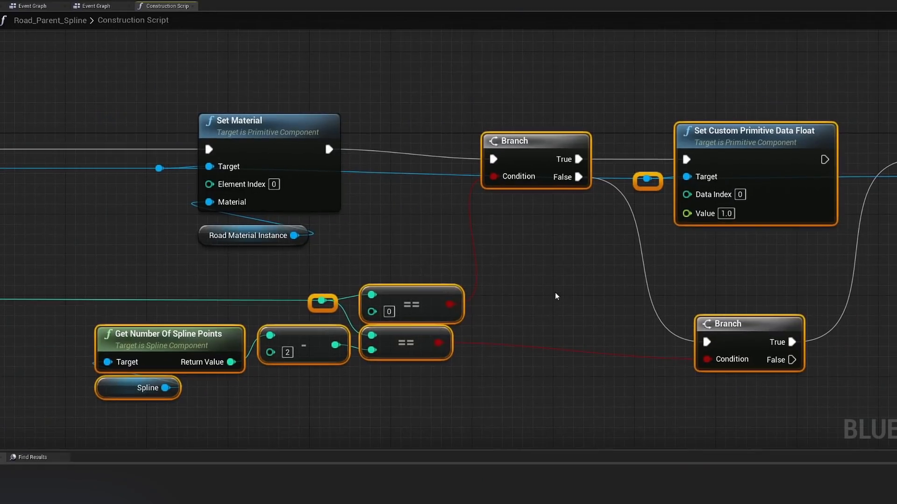
pyautogui.scroll(-2, 504, 222)
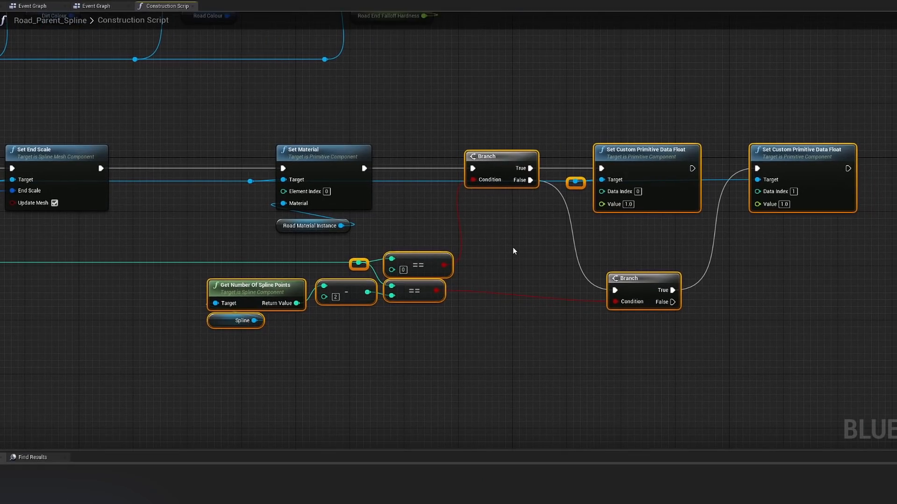
# Inspect the Get Number Of Spline Points node and its subtraction of 2 below the Set Material node.
pyautogui.click(514, 252)
pyautogui.scroll(3, 395, 328)
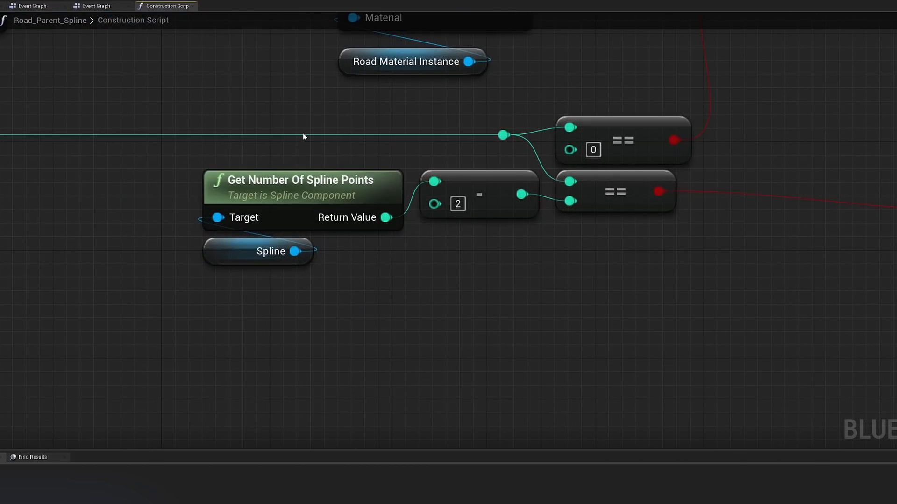
pyautogui.moveTo(304, 137); pyautogui.dragTo(342, 335)
pyautogui.moveTo(342, 335); pyautogui.dragTo(314, 406, button='right')
pyautogui.click(315, 405)
pyautogui.click(286, 267)
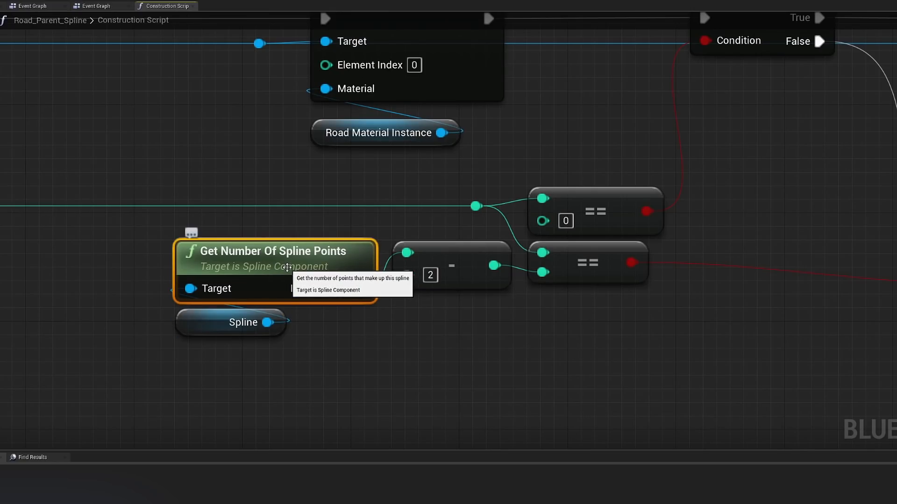
pyautogui.moveTo(482, 336); pyautogui.dragTo(376, 350, button='right')
pyautogui.click(377, 349)
# Select the two equality comparison nodes and check how they test the loop index.
pyautogui.moveTo(534, 138); pyautogui.dragTo(430, 267)
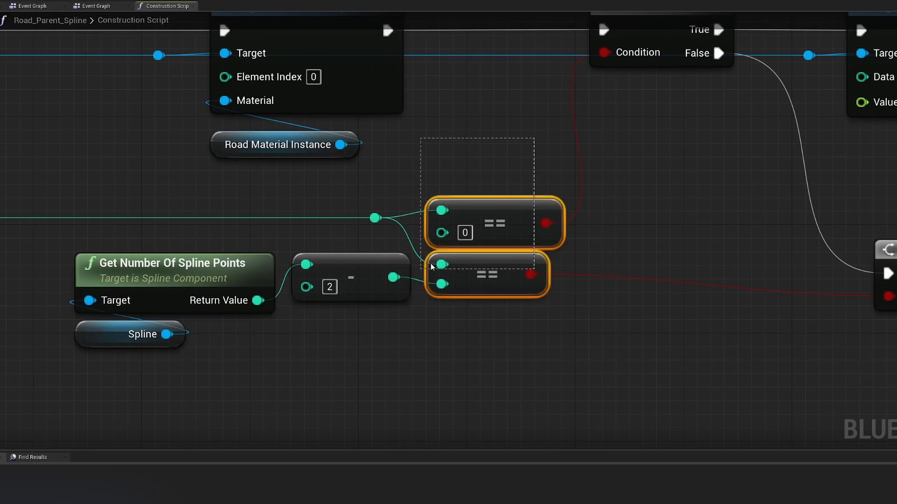
pyautogui.click(484, 185)
pyautogui.click(494, 204)
pyautogui.moveTo(674, 336); pyautogui.dragTo(112, 285)
pyautogui.click(358, 315)
pyautogui.click(364, 298)
# Examine the Branch nodes leading to the two Set Custom Primitive Data Float nodes with Data Index 0 and 1.
pyautogui.moveTo(654, 280); pyautogui.dragTo(533, 309, button='right')
pyautogui.moveTo(687, 185); pyautogui.dragTo(394, 332, button='right')
pyautogui.scroll(-1, 395, 332)
pyautogui.click(397, 330)
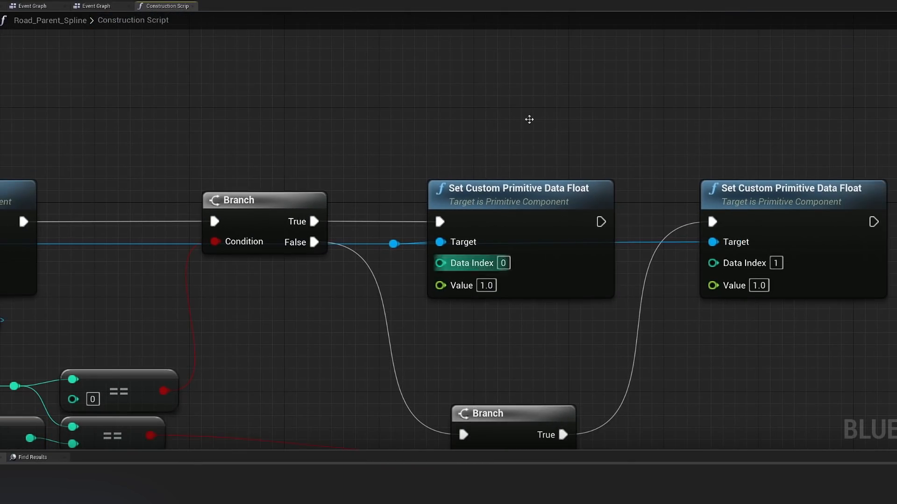
# Examine how the two Branch nodes feed the Set Custom Primitive Data Float nodes with Data Index 0 and 1.
pyautogui.moveTo(550, 99); pyautogui.dragTo(472, 44, button='right')
pyautogui.moveTo(472, 43); pyautogui.dragTo(377, 267)
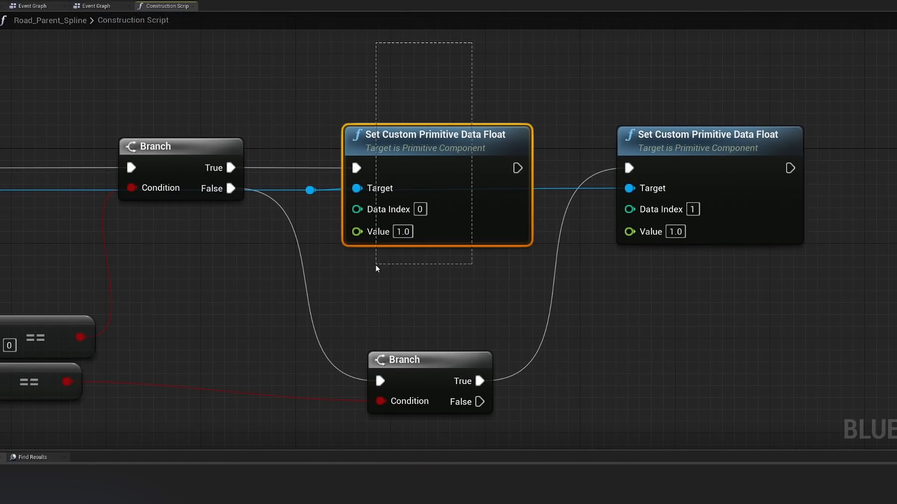
pyautogui.click(391, 284)
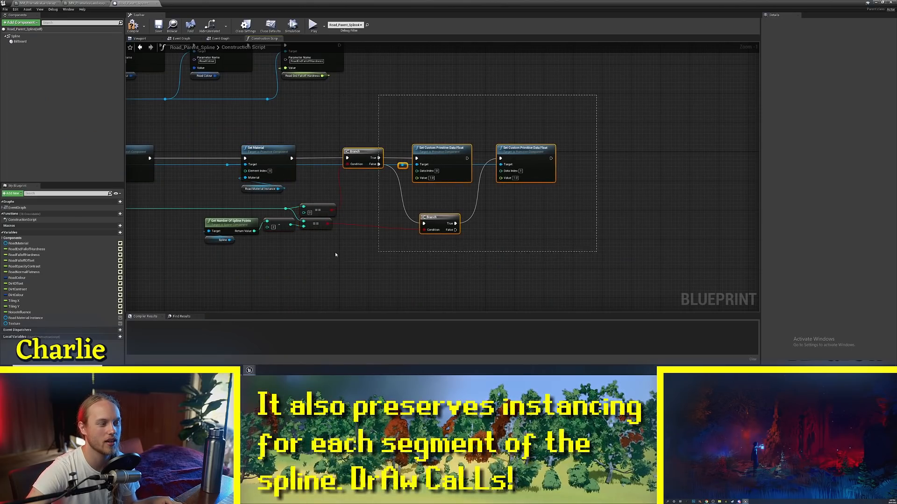
pyautogui.moveTo(335, 254); pyautogui.dragTo(383, 245)
pyautogui.scroll(4, 421, 225)
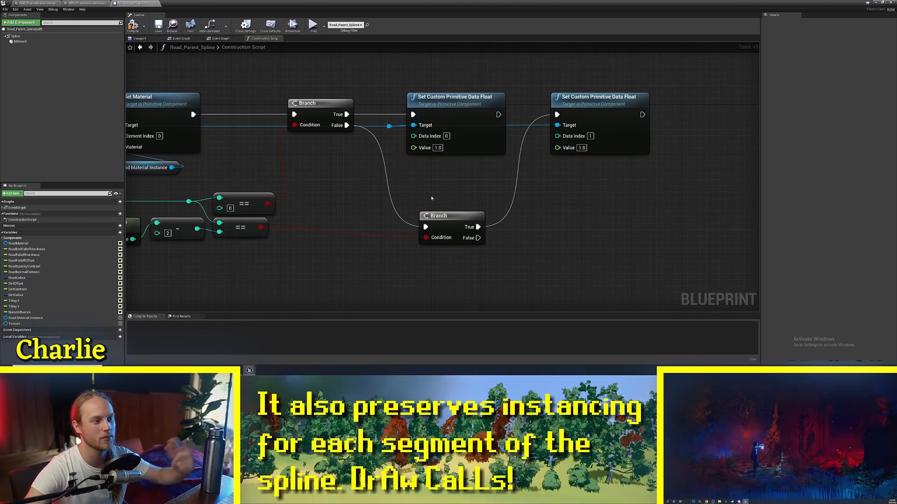
# Compile and save the Road_Parent_Spline blueprint.
pyautogui.scroll(-6, 459, 158)
pyautogui.click(133, 25)
pyautogui.click(159, 26)
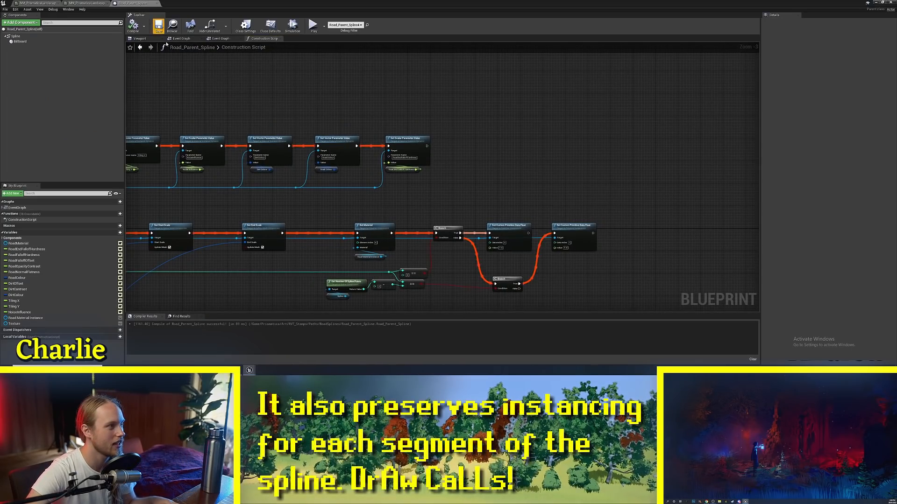
pyautogui.moveTo(565, 182); pyautogui.dragTo(707, 152, button='right')
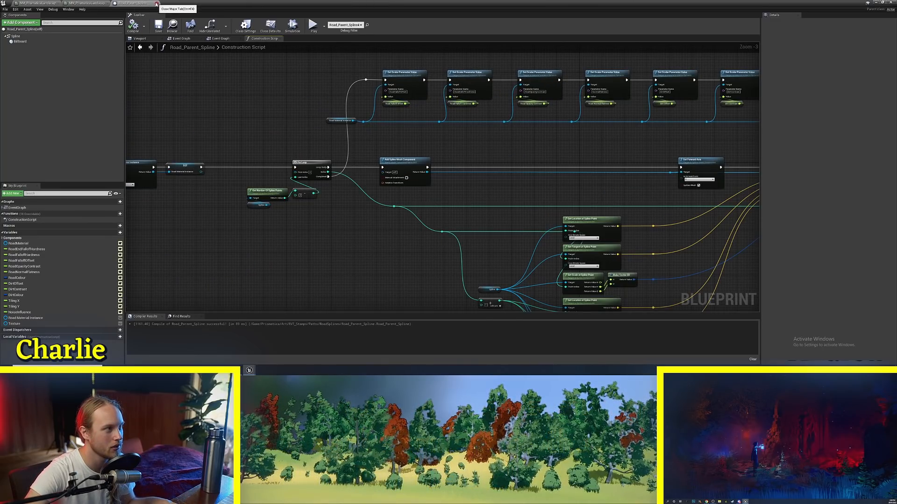
# Close the blueprint and landscape material editors, and open MM_RoadSpline, the parent of the selected road's material instance.
pyautogui.click(156, 3)
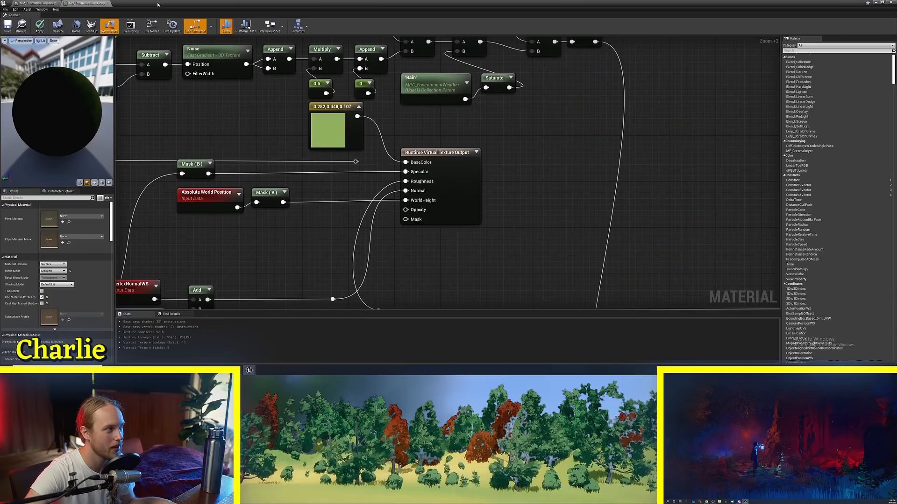
pyautogui.click(111, 5)
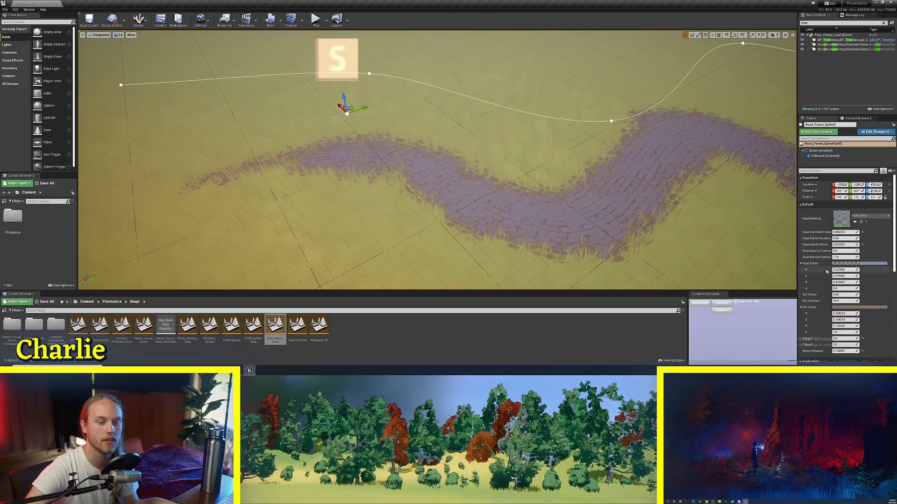
pyautogui.doubleClick(843, 226)
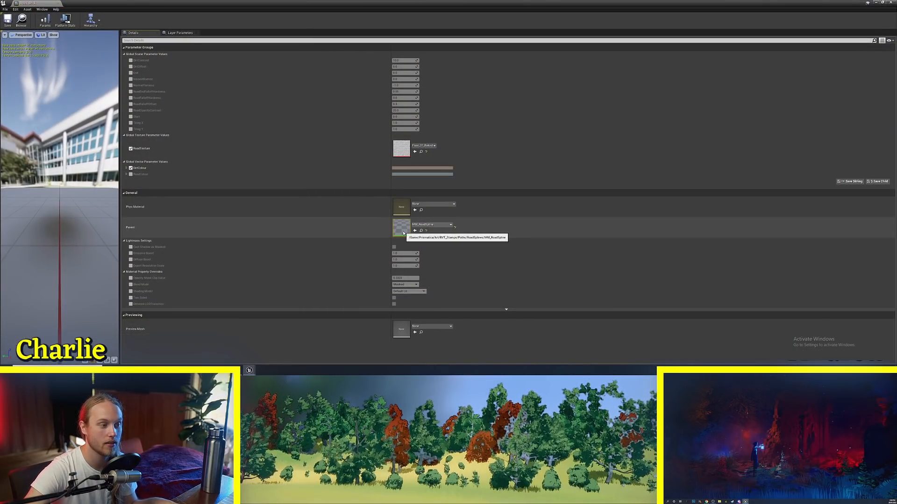
pyautogui.doubleClick(401, 228)
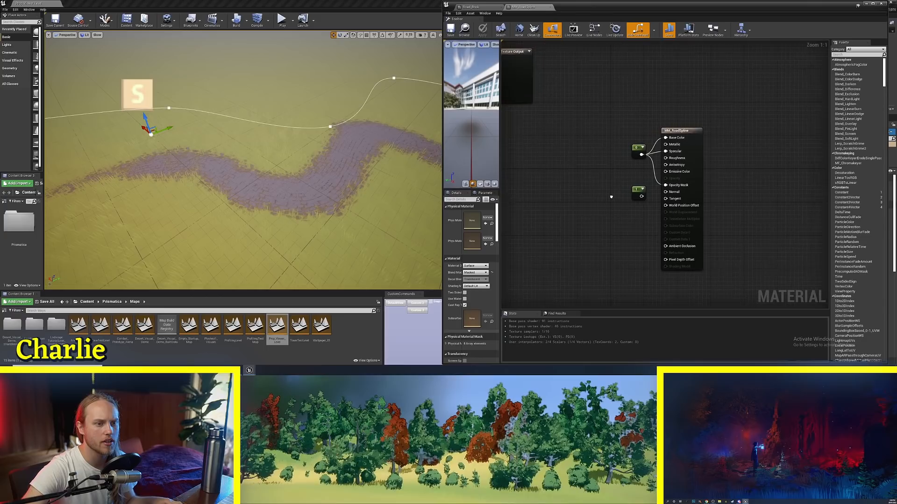
pyautogui.scroll(3, 615, 190)
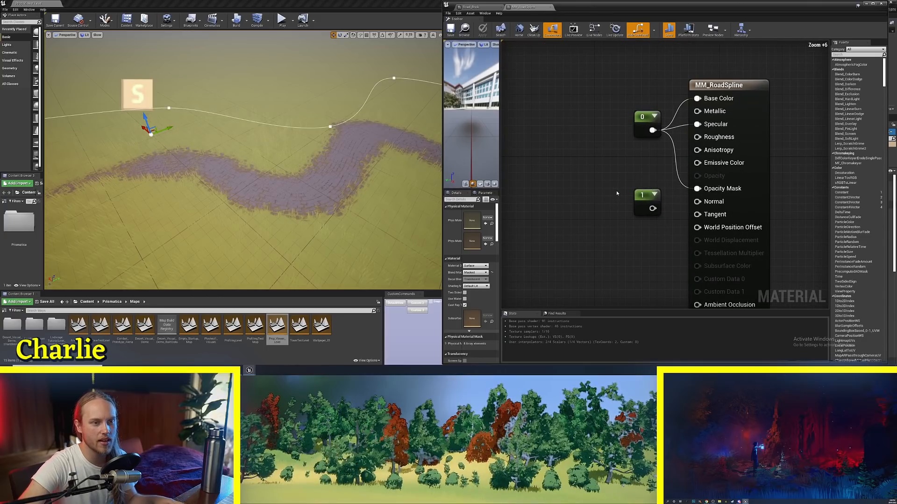
# Rearrange the MM_RoadSpline output node and the constant 0 that feeds its Base Color, Specular and Opacity Mask.
pyautogui.scroll(-1, 602, 190)
pyautogui.moveTo(602, 190); pyautogui.dragTo(540, 137, button='right')
pyautogui.moveTo(672, 158); pyautogui.dragTo(700, 150)
pyautogui.scroll(-3, 713, 135)
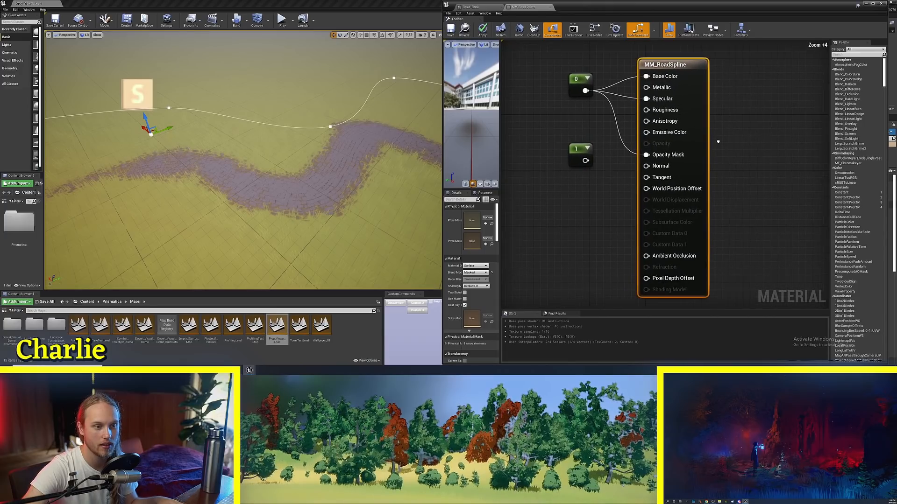
pyautogui.moveTo(711, 156); pyautogui.dragTo(711, 158, button='right')
pyautogui.click(711, 158)
pyautogui.moveTo(687, 102)
pyautogui.mouseDown()
pyautogui.moveTo(681, 96)
pyautogui.moveTo(698, 96)
pyautogui.moveTo(692, 92)
pyautogui.mouseUp()
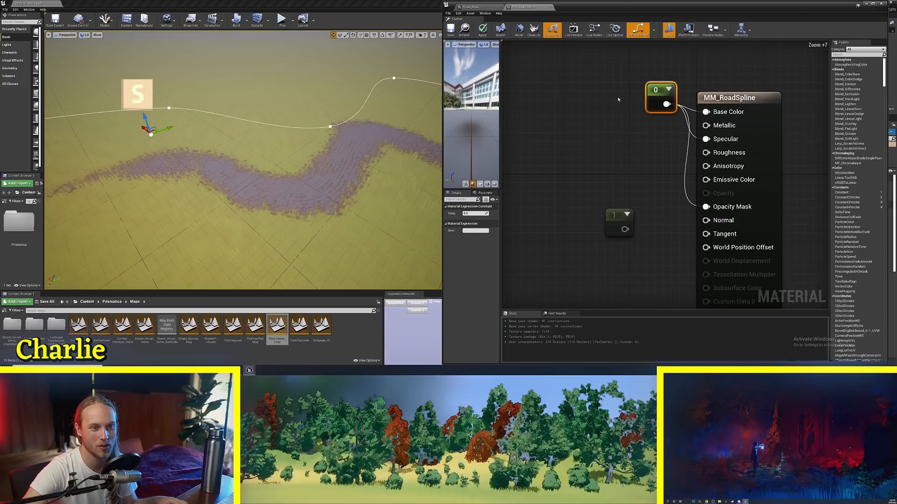
# Connect the constant 1 to MM_RoadSpline's Opacity Mask instead of the constant 0 and apply the material to the road.
pyautogui.moveTo(611, 106); pyautogui.dragTo(568, 93, button='right')
pyautogui.scroll(-1, 568, 93)
pyautogui.click(686, 187)
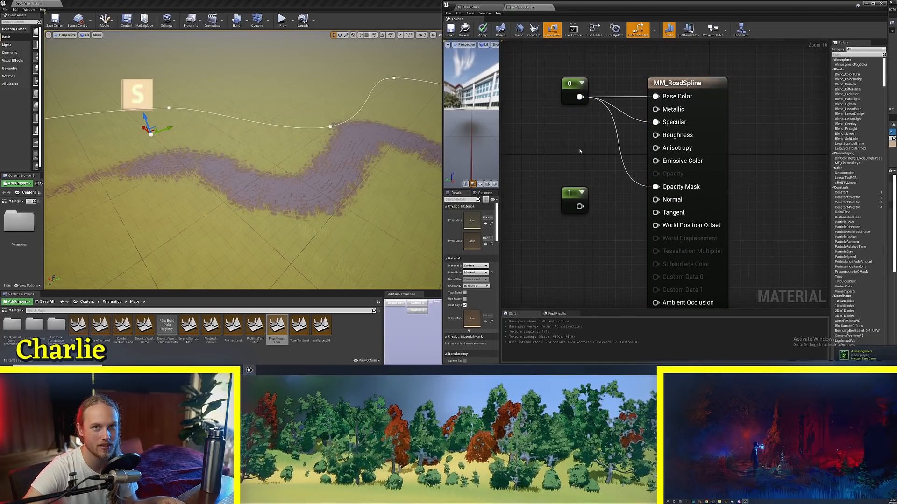
pyautogui.moveTo(580, 151); pyautogui.dragTo(614, 173, button='right')
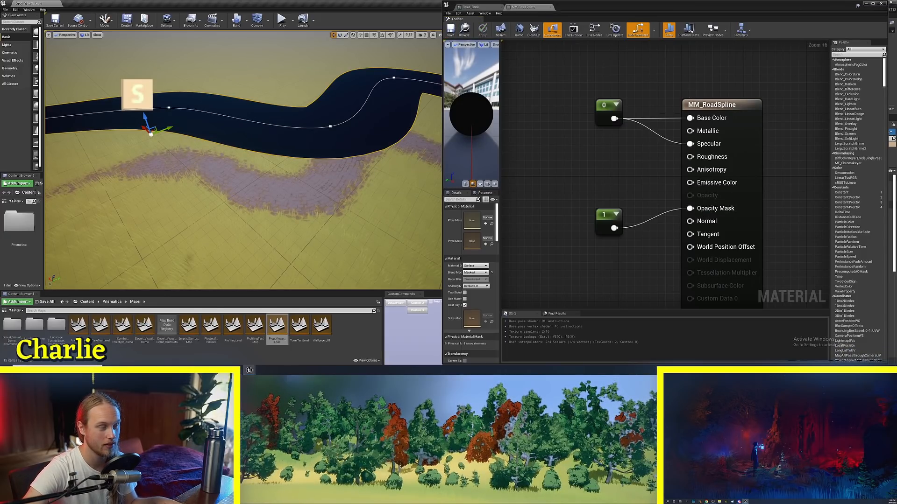
pyautogui.moveTo(243, 159); pyautogui.dragTo(271, 159, button='right')
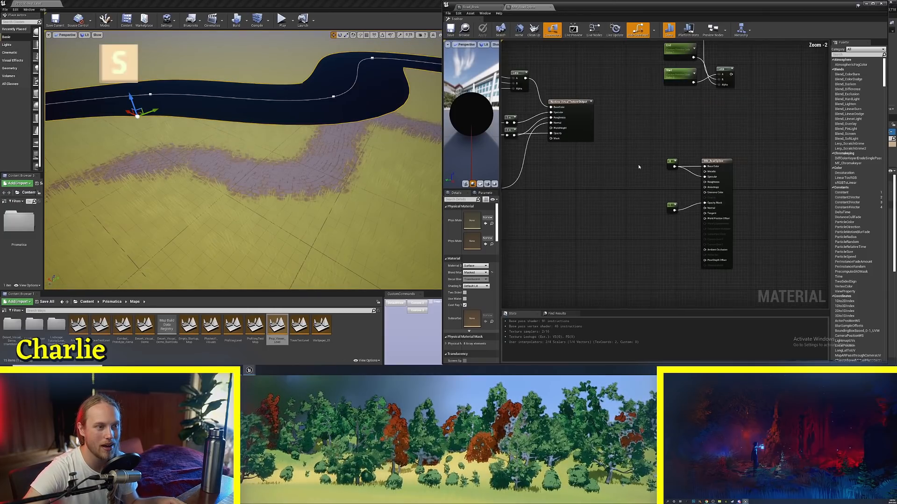
# Examine the road material graph and the connections into its Runtime Virtual Texture Output node.
pyautogui.scroll(-2, 746, 206)
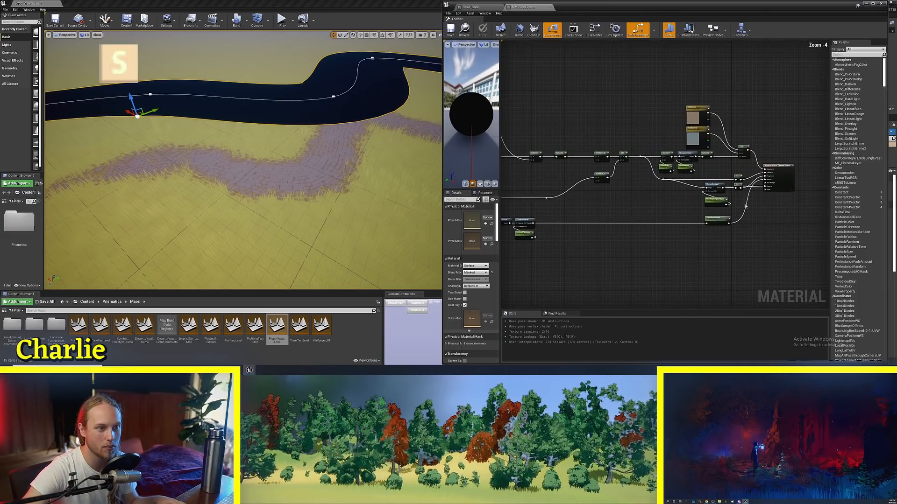
pyautogui.scroll(-4, 746, 205)
pyautogui.moveTo(579, 200); pyautogui.dragTo(578, 201)
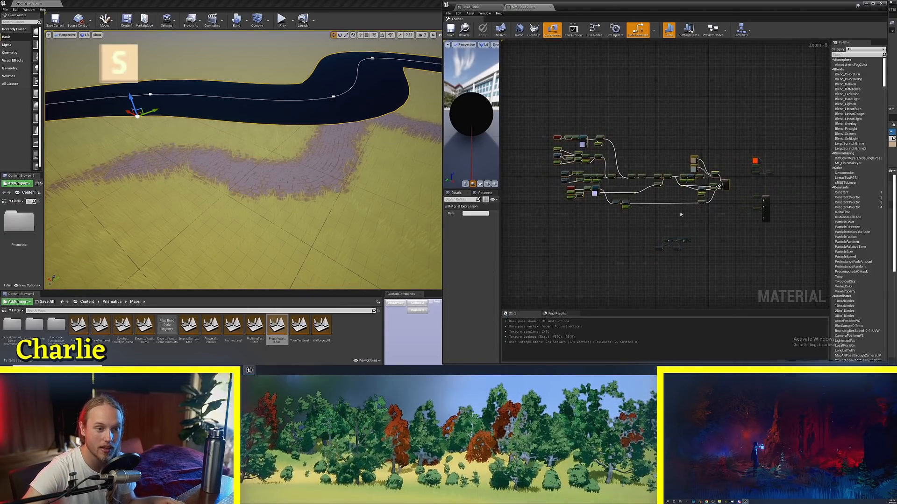
pyautogui.scroll(8, 701, 201)
pyautogui.scroll(7, 693, 218)
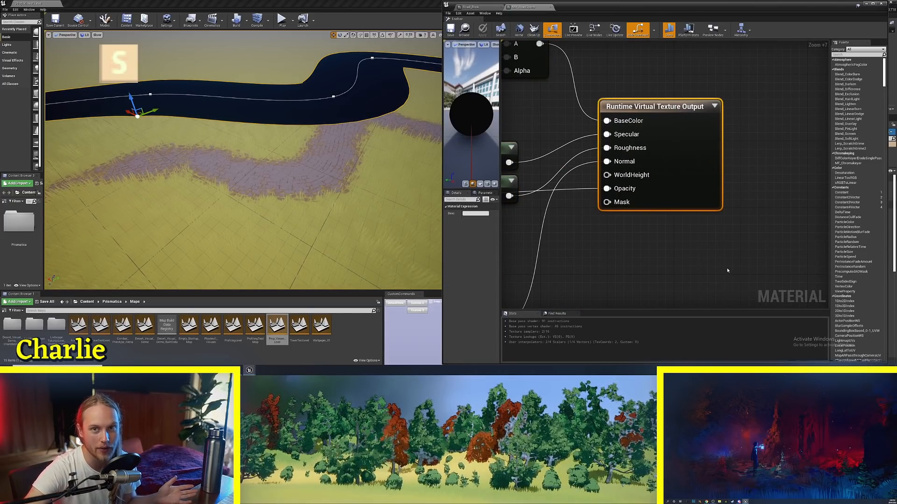
pyautogui.click(699, 248)
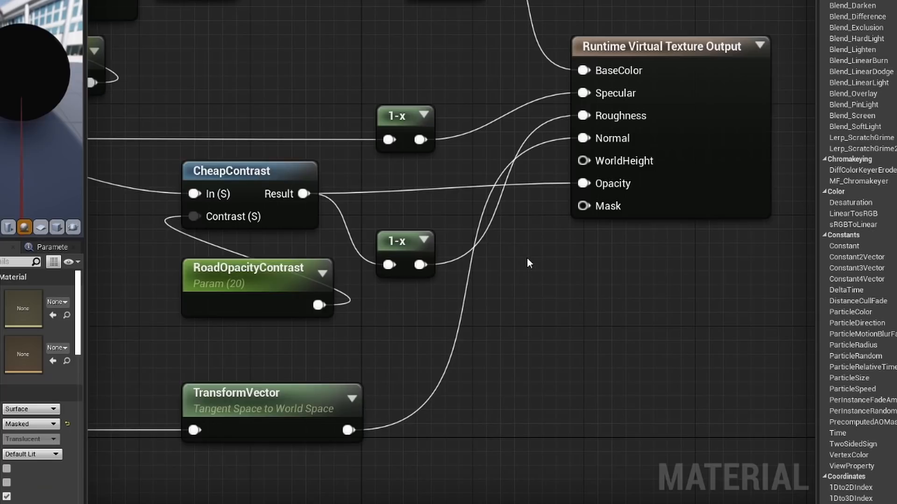
pyautogui.moveTo(747, 198); pyautogui.dragTo(653, 259, button='right')
pyautogui.scroll(4, 609, 232)
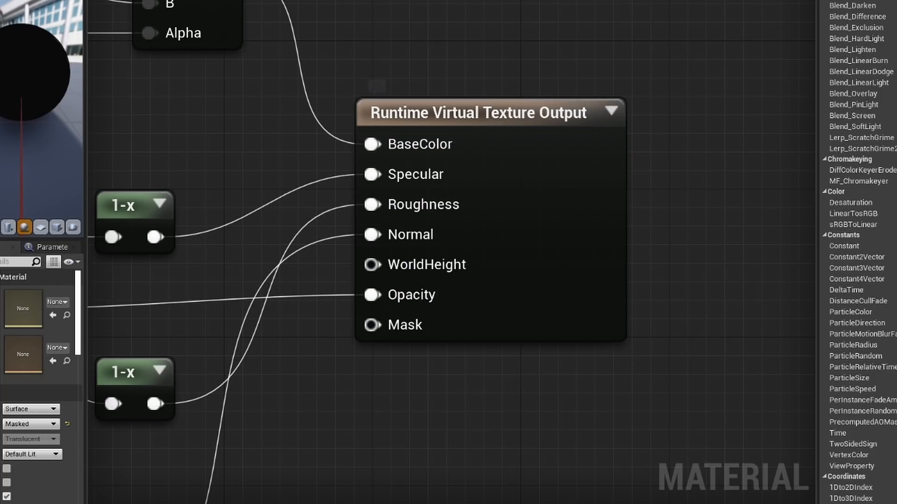
# Feed the Runtime Virtual Texture Output's Opacity from a new constant of 1 and inspect the road's edges in the viewport.
pyautogui.moveTo(208, 295); pyautogui.dragTo(280, 251, button='right')
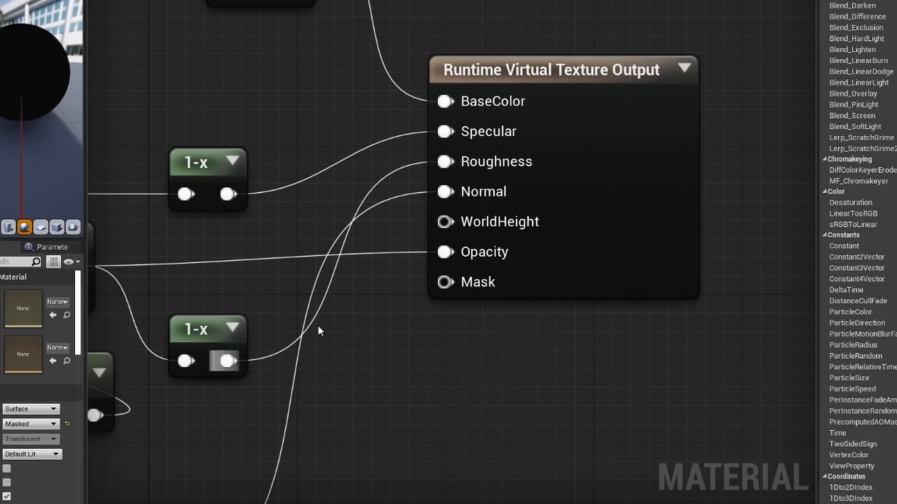
pyautogui.click(369, 363)
pyautogui.moveTo(415, 398); pyautogui.dragTo(446, 223)
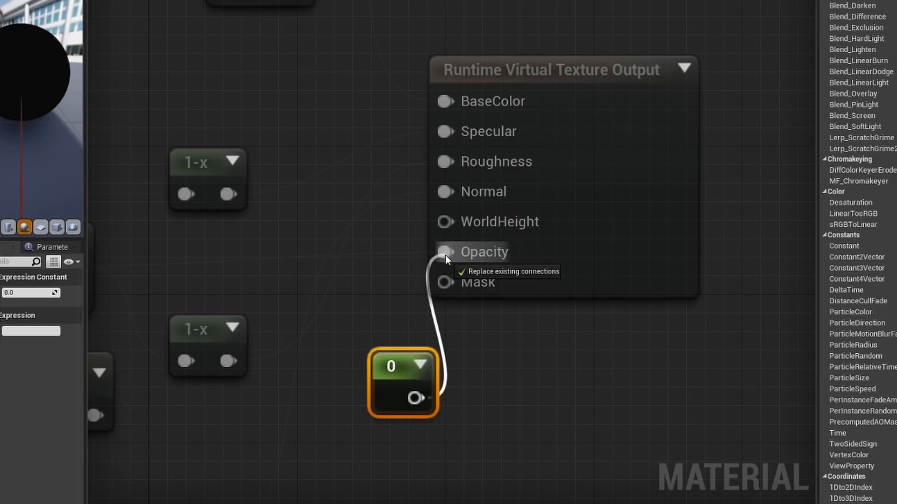
pyautogui.moveTo(445, 256); pyautogui.dragTo(445, 255)
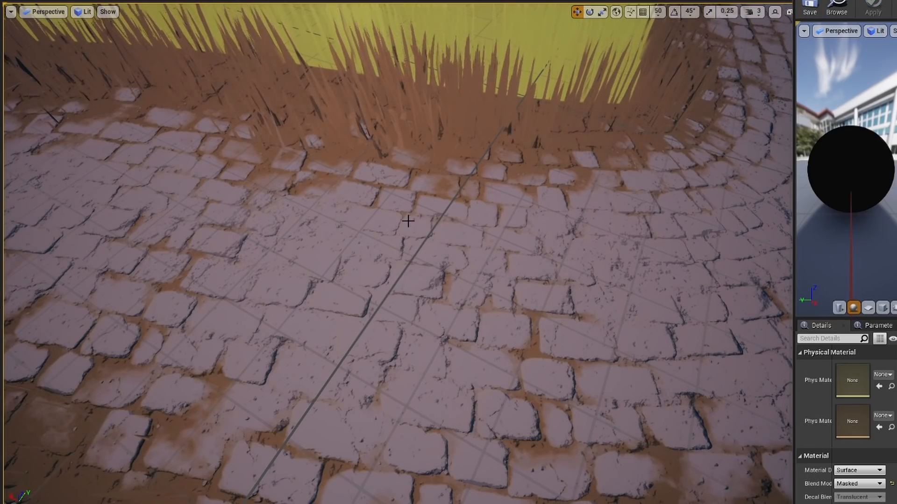
pyautogui.moveTo(408, 220); pyautogui.dragTo(420, 262, button='right')
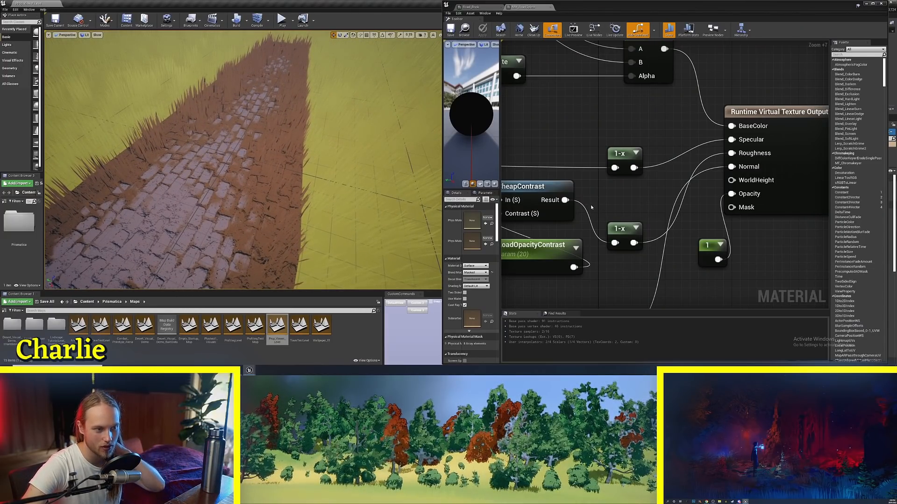
# Reconnect the CheapContrast result to the Runtime Virtual Texture Output's Opacity, save the material and check the road.
pyautogui.moveTo(565, 200); pyautogui.dragTo(627, 196)
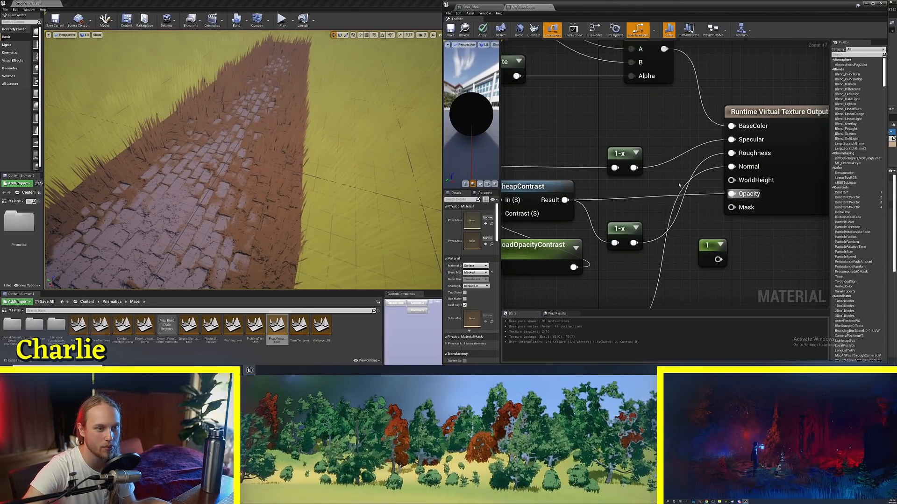
pyautogui.click(450, 30)
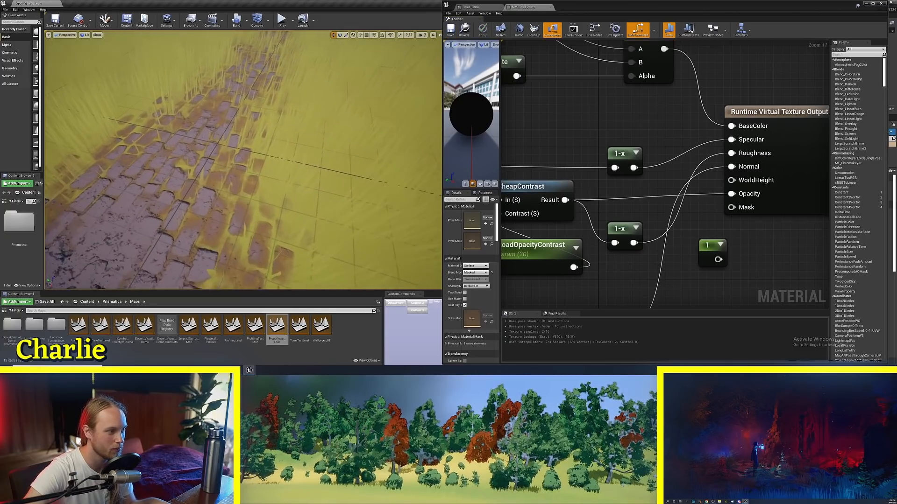
pyautogui.moveTo(632, 198); pyautogui.dragTo(668, 178, button='right')
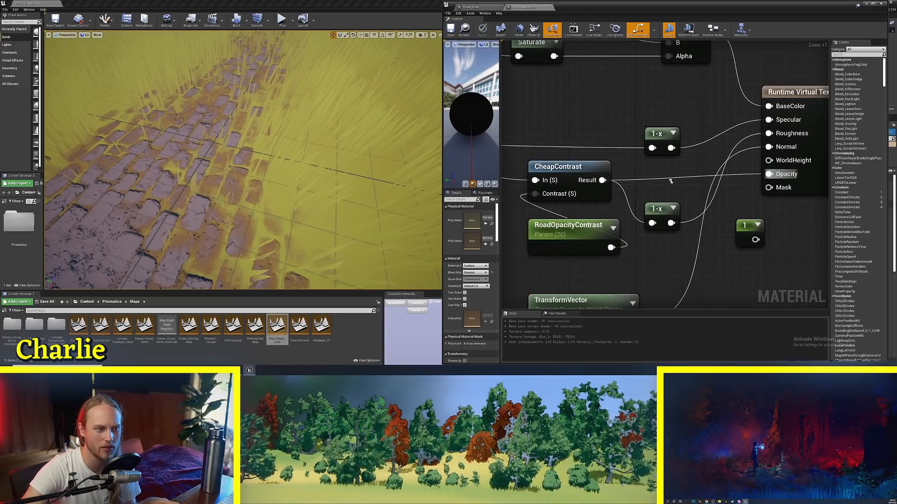
pyautogui.scroll(-3, 668, 178)
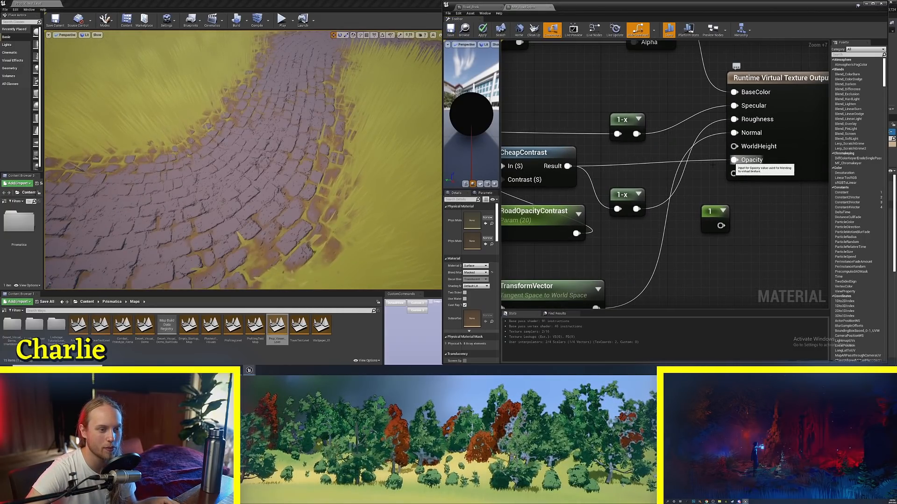
# Reposition the 1-x node that links the CheapContrast result to the Roughness input.
pyautogui.moveTo(625, 201); pyautogui.dragTo(640, 205)
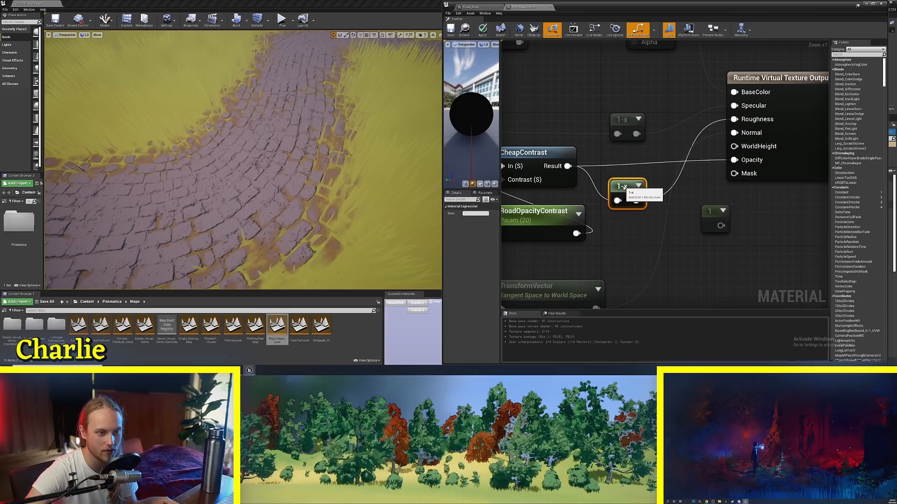
pyautogui.moveTo(624, 187); pyautogui.dragTo(636, 217, button='right')
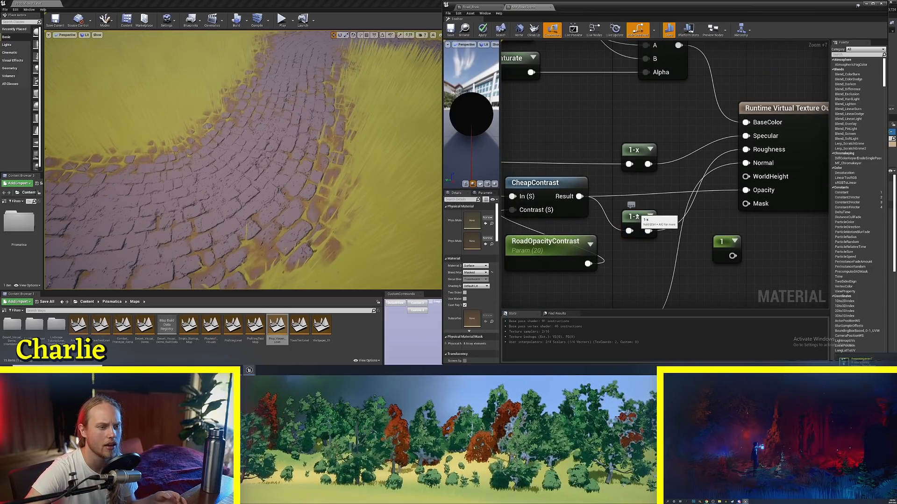
pyautogui.moveTo(637, 217); pyautogui.dragTo(649, 221)
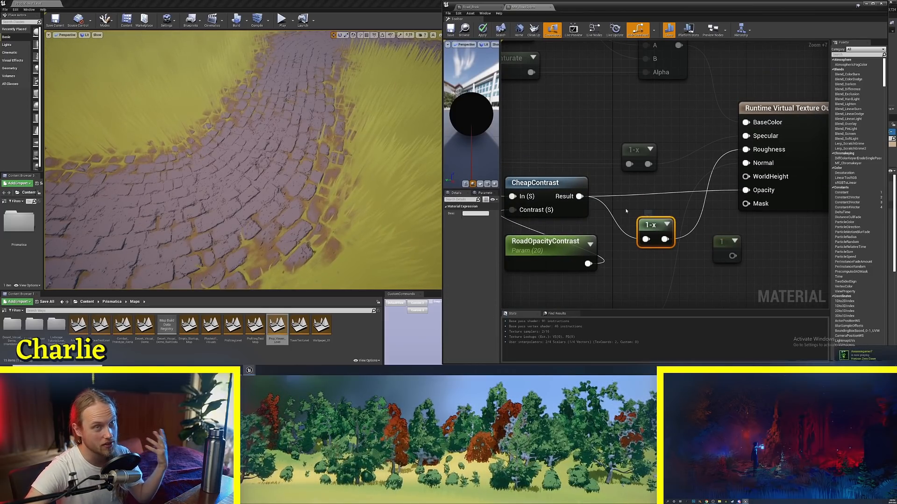
pyautogui.moveTo(669, 192); pyautogui.dragTo(663, 176, button='right')
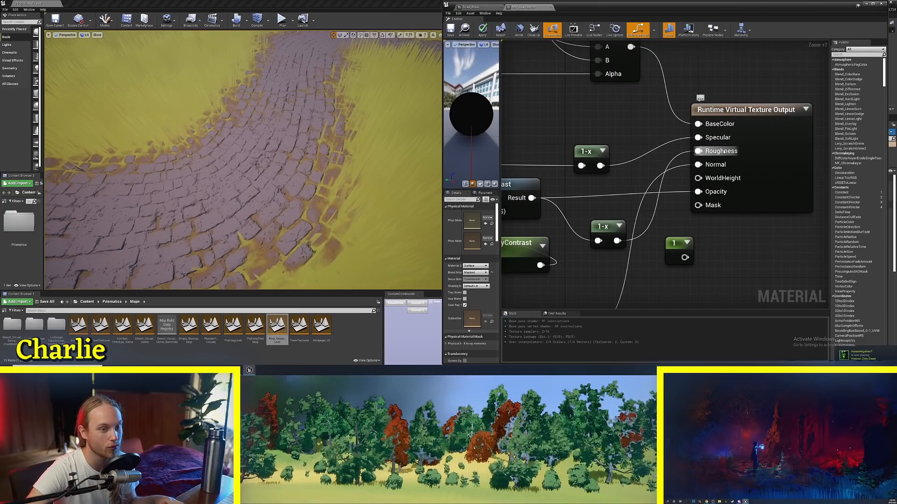
# Inspect up close how the grass blends with the stones along the road's edge in the viewport.
pyautogui.moveTo(256, 188); pyautogui.dragTo(286, 145, button='right')
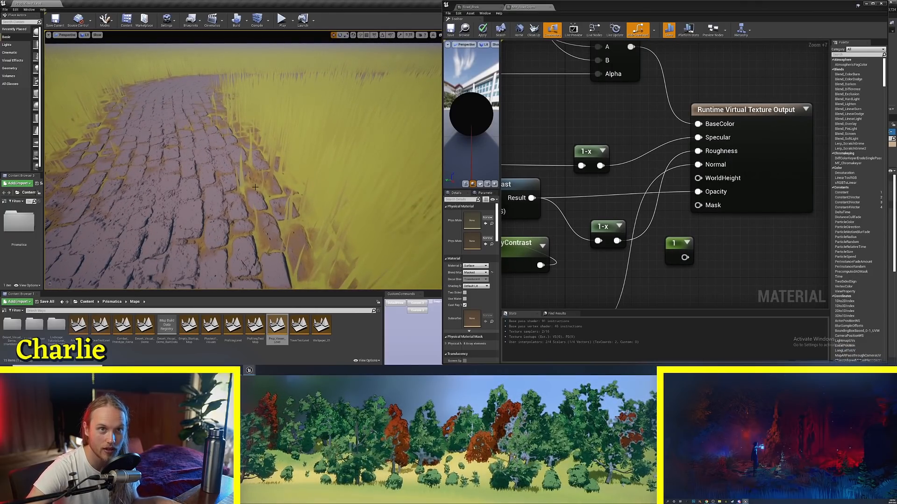
pyautogui.moveTo(255, 187)
pyautogui.mouseDown(button='right')
pyautogui.moveTo(258, 225)
pyautogui.moveTo(270, 193)
pyautogui.moveTo(264, 161)
pyautogui.moveTo(289, 147)
pyautogui.moveTo(281, 192)
pyautogui.moveTo(299, 183)
pyautogui.moveTo(301, 212)
pyautogui.moveTo(287, 211)
pyautogui.moveTo(255, 177)
pyautogui.mouseUp(button='right')
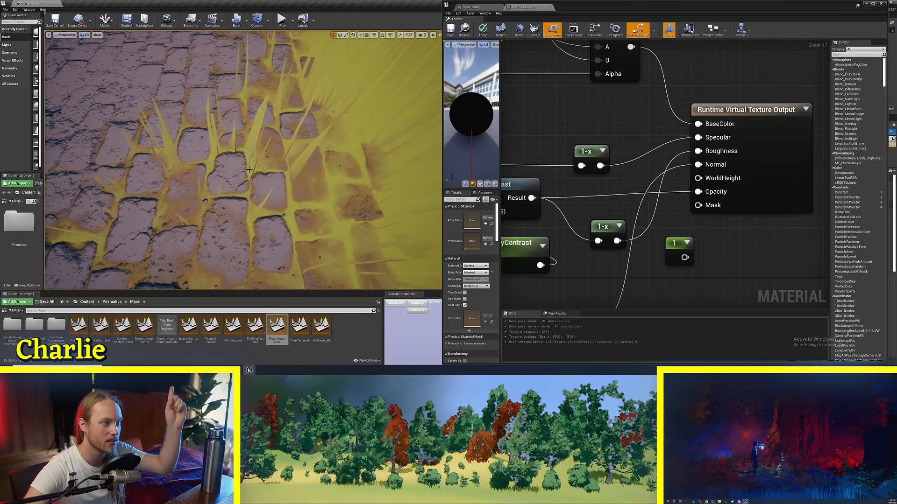
pyautogui.moveTo(240, 172); pyautogui.dragTo(240, 172, button='right')
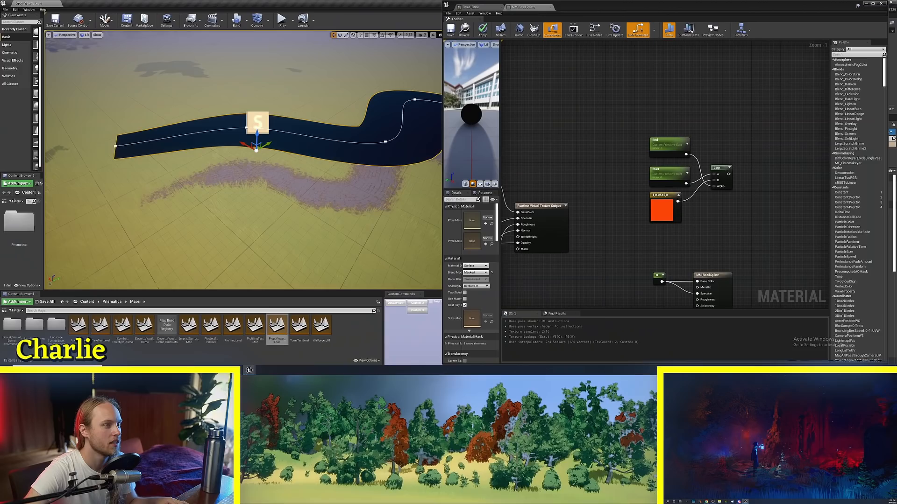
# Examine the Start and End custom primitive data parameters that feed the Lerp in the road material graph.
pyautogui.moveTo(243, 160); pyautogui.dragTo(224, 165, button='right')
pyautogui.press('w')
pyautogui.moveTo(699, 214); pyautogui.dragTo(675, 194, button='right')
pyautogui.scroll(1, 675, 194)
pyautogui.keyDown('ctrl'); pyautogui.scroll(7, 675, 195); pyautogui.keyUp('ctrl')
pyautogui.moveTo(616, 50); pyautogui.dragTo(662, 96, button='right')
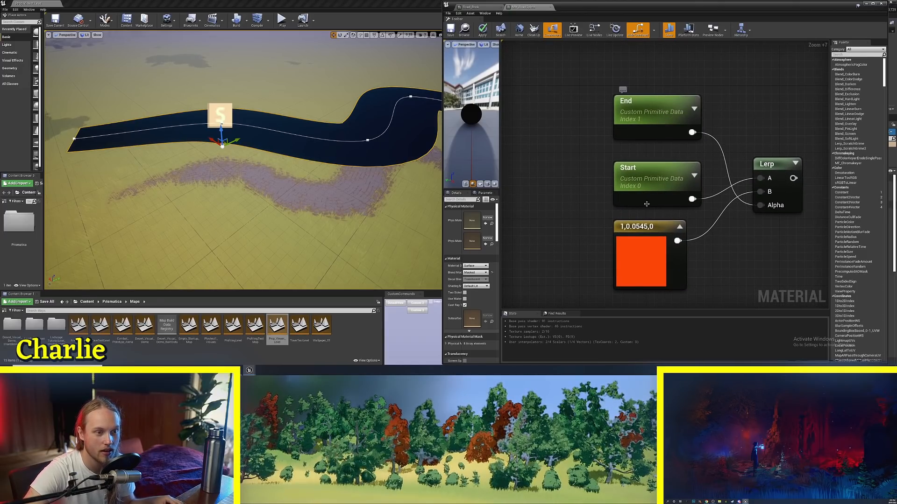
pyautogui.moveTo(647, 197); pyautogui.dragTo(628, 181)
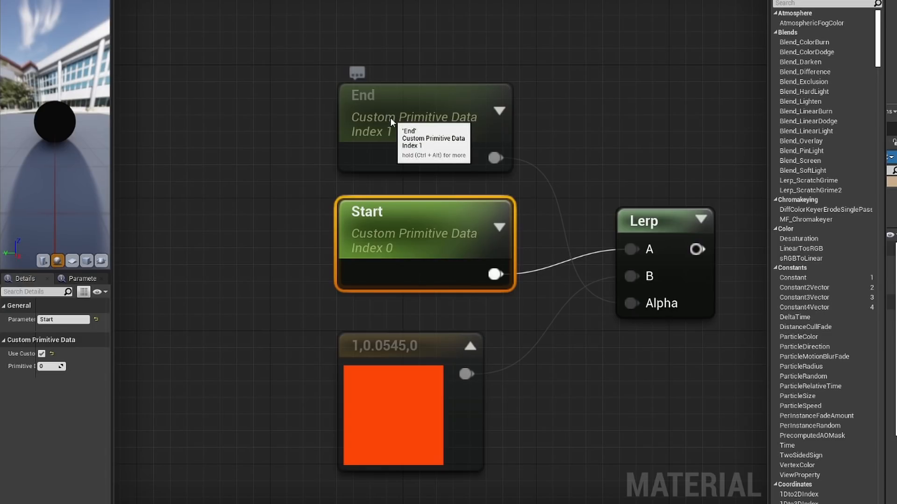
pyautogui.moveTo(386, 123)
pyautogui.mouseDown()
pyautogui.moveTo(386, 106)
pyautogui.moveTo(410, 116)
pyautogui.moveTo(379, 120)
pyautogui.mouseUp()
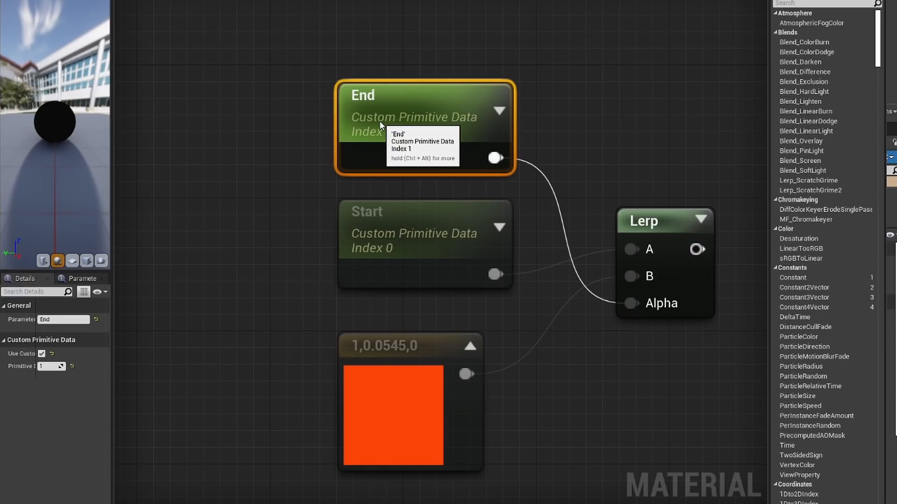
# Connect the Lerp of Start, End and the orange constant to MM_RoadSpline's Base Color and save the material.
pyautogui.moveTo(575, 361); pyautogui.dragTo(505, 303, button='right')
pyautogui.click(520, 335)
pyautogui.click(404, 335)
pyautogui.scroll(-2, 546, 336)
pyautogui.moveTo(545, 336); pyautogui.dragTo(511, 198, button='right')
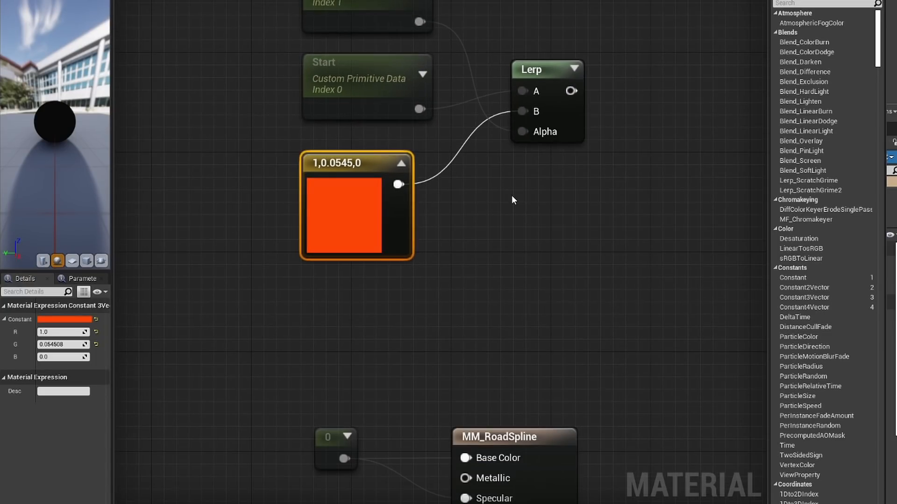
pyautogui.click(512, 196)
pyautogui.moveTo(571, 91); pyautogui.dragTo(467, 458)
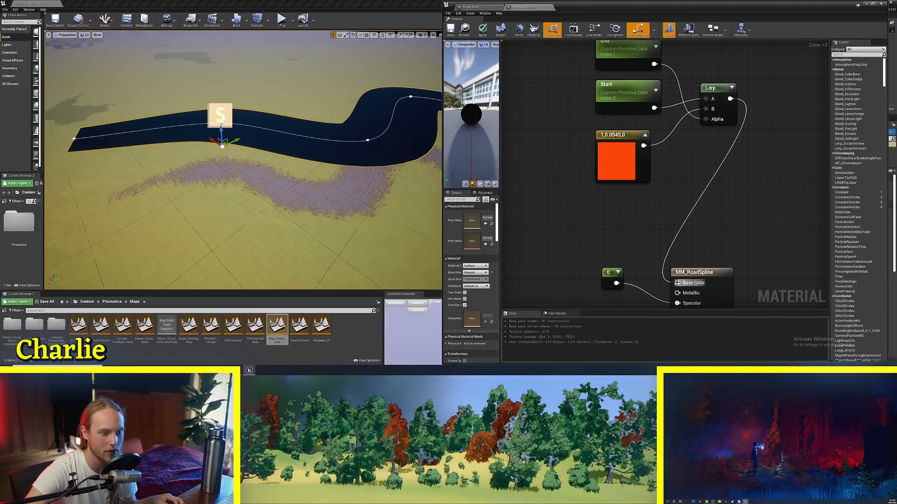
pyautogui.click(454, 33)
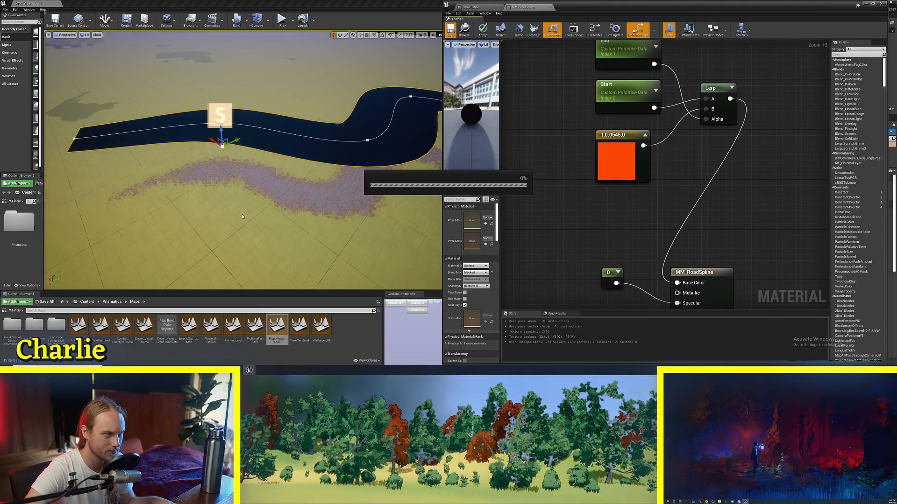
# Inspect the start, middle and end segment colours of the road spline and its faded ends in the viewport.
pyautogui.moveTo(243, 219); pyautogui.dragTo(336, 205, button='right')
pyautogui.moveTo(225, 204); pyautogui.dragTo(226, 204, button='right')
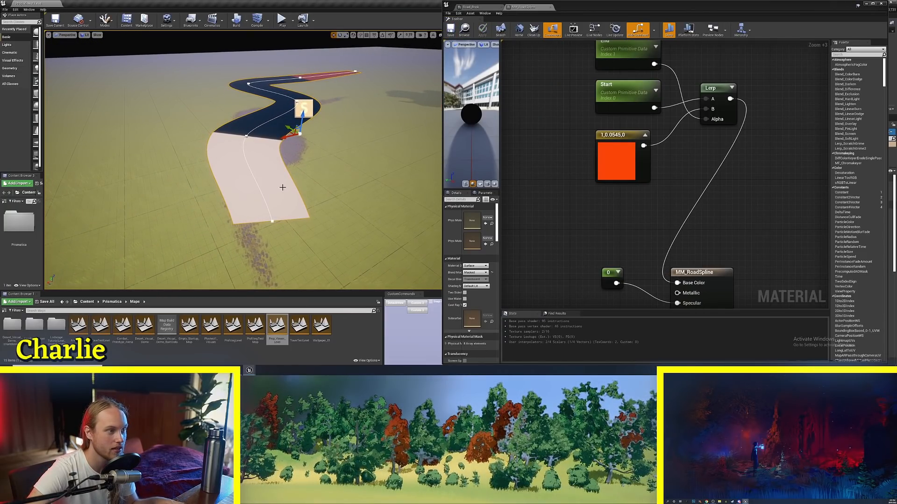
pyautogui.moveTo(251, 174); pyautogui.dragTo(269, 178, button='right')
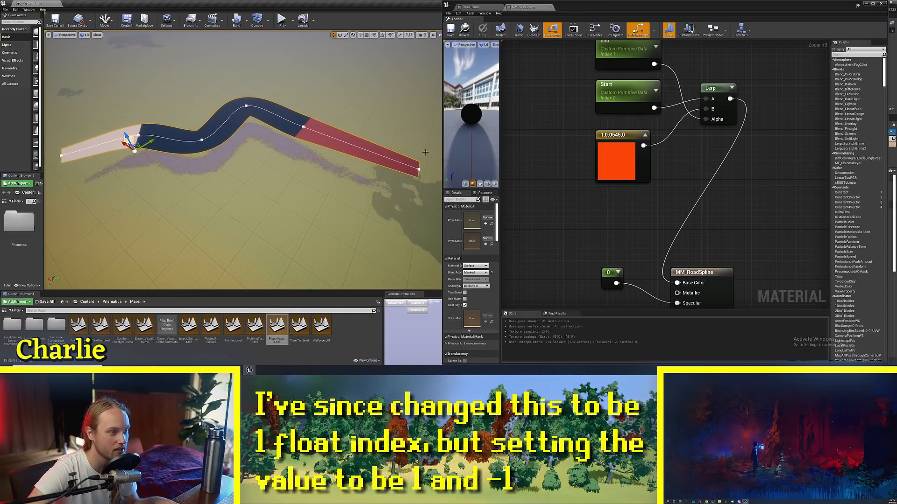
pyautogui.moveTo(327, 184); pyautogui.dragTo(280, 217, button='right')
pyautogui.moveTo(360, 120)
pyautogui.mouseDown(button='right')
pyautogui.moveTo(402, 135)
pyautogui.moveTo(360, 120)
pyautogui.mouseUp(button='right')
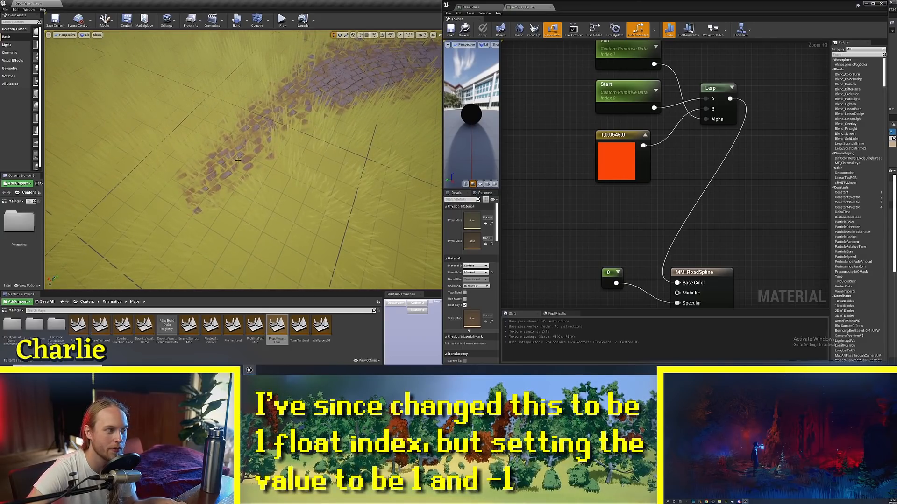
pyautogui.moveTo(208, 186); pyautogui.dragTo(262, 187, button='right')
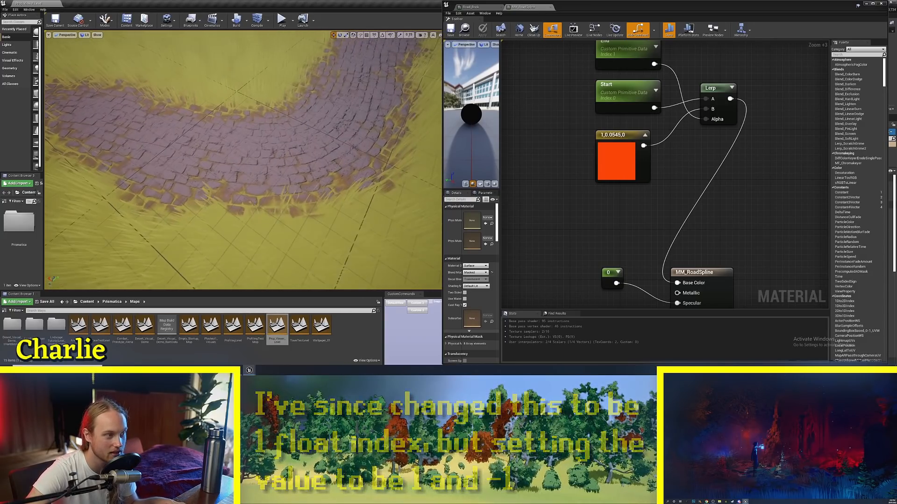
pyautogui.moveTo(448, 182); pyautogui.dragTo(443, 215, button='right')
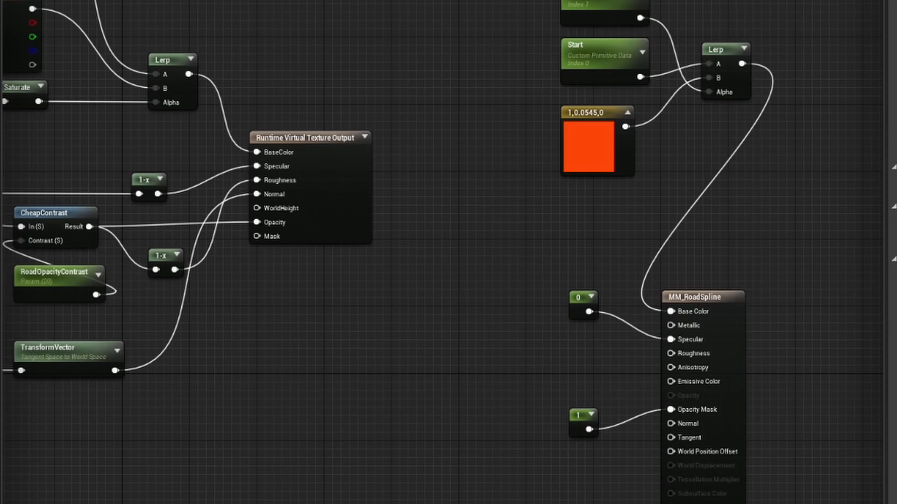
# Examine the LinearGradient, End, Start and falloff nodes that mask the road's ends and edges.
pyautogui.scroll(5, 505, 256)
pyautogui.moveTo(391, 155); pyautogui.dragTo(531, 275, button='right')
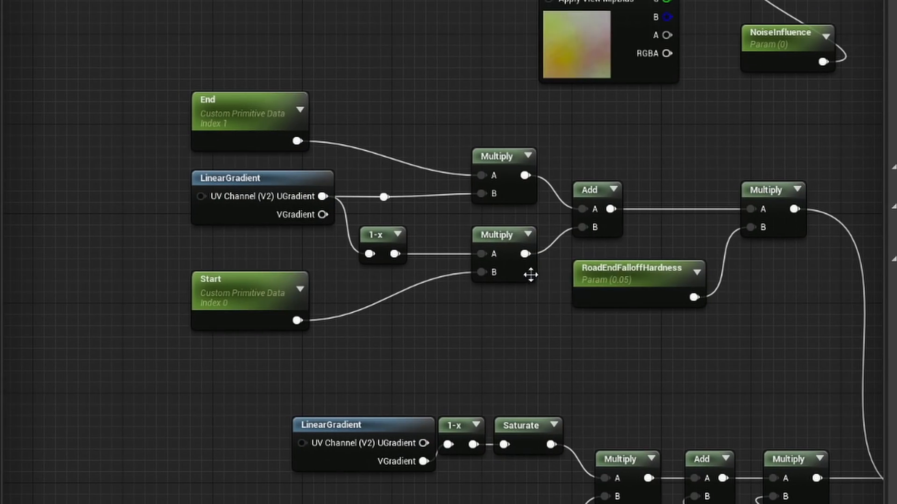
pyautogui.moveTo(556, 68); pyautogui.dragTo(324, 221, button='right')
pyautogui.moveTo(374, 472); pyautogui.dragTo(402, 28, button='right')
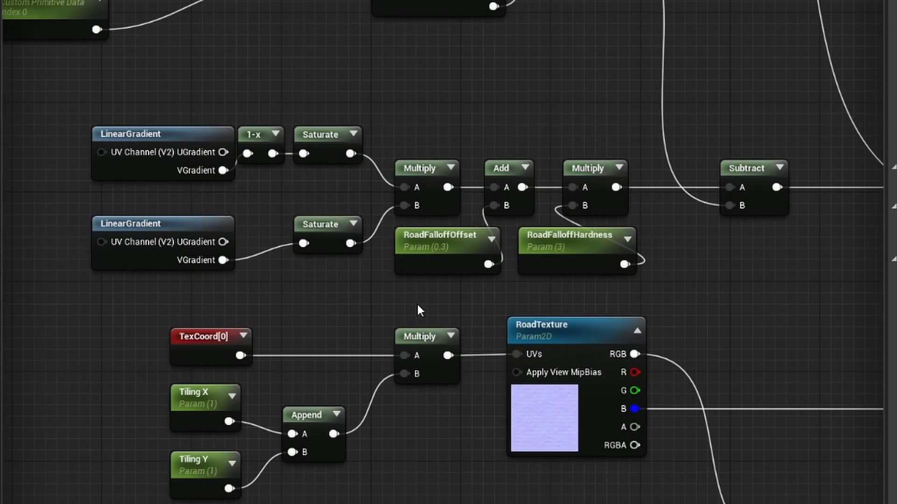
pyautogui.moveTo(471, 400); pyautogui.dragTo(308, 213, button='right')
# Open the RoadTexture's normal map, inspect and close it, and examine the Tiling X and Tiling Y nodes.
pyautogui.scroll(4, 309, 213)
pyautogui.click(452, 250)
pyautogui.moveTo(443, 375); pyautogui.dragTo(181, 307, button='right')
pyautogui.scroll(1, 181, 307)
pyautogui.moveTo(186, 178); pyautogui.dragTo(220, 308, button='right')
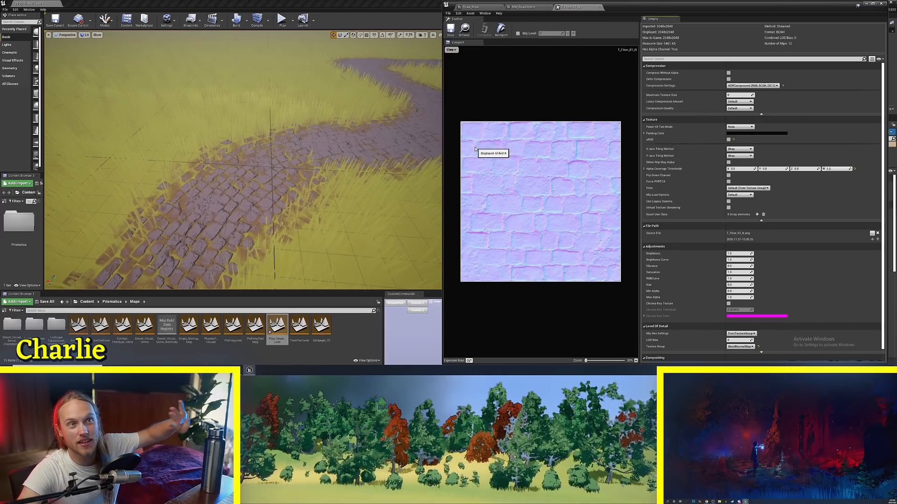
pyautogui.click(600, 8)
pyautogui.click(553, 236)
pyautogui.moveTo(553, 237); pyautogui.dragTo(787, 218, button='right')
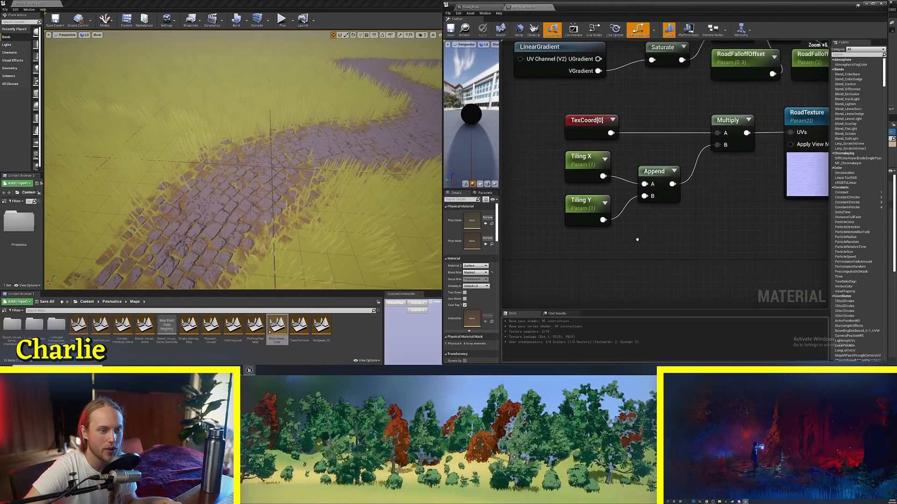
pyautogui.moveTo(637, 238); pyautogui.dragTo(602, 257, button='right')
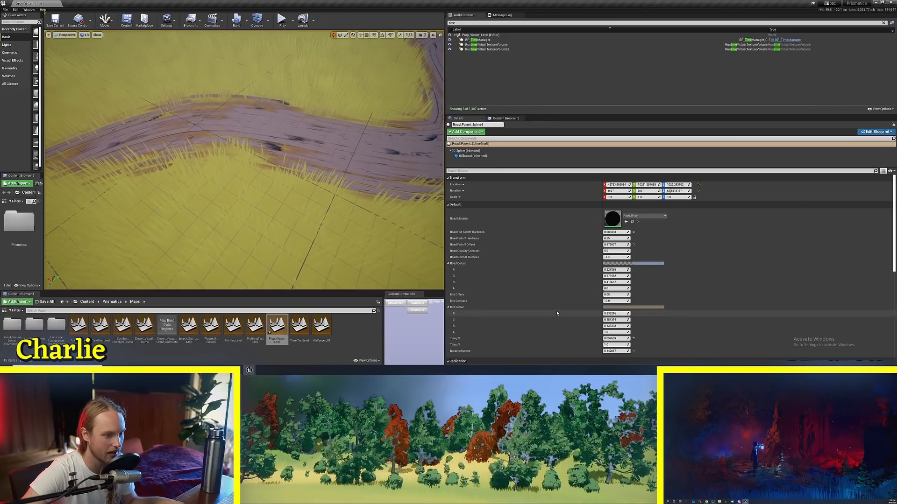
# Try Tiling X values of 2, 3 and 0.5 on the selected road spline.
pyautogui.moveTo(616, 338); pyautogui.dragTo(696, 338)
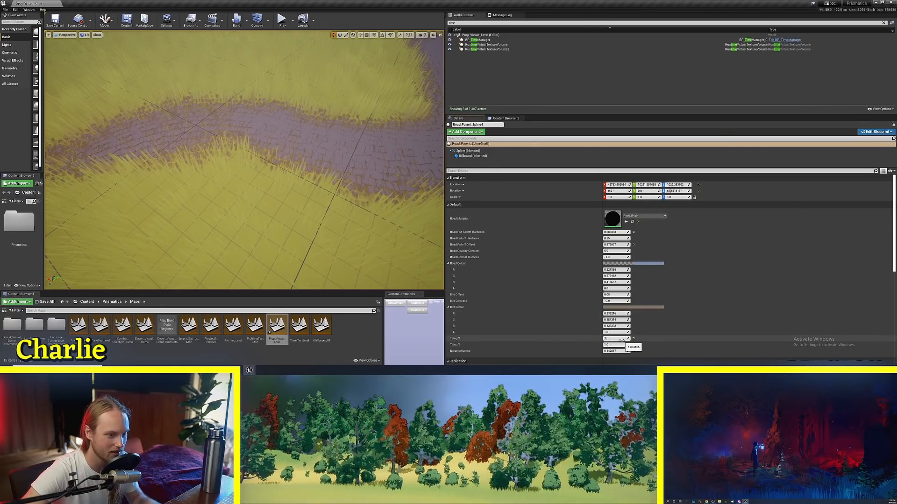
pyautogui.write('2')
pyautogui.press('Return')
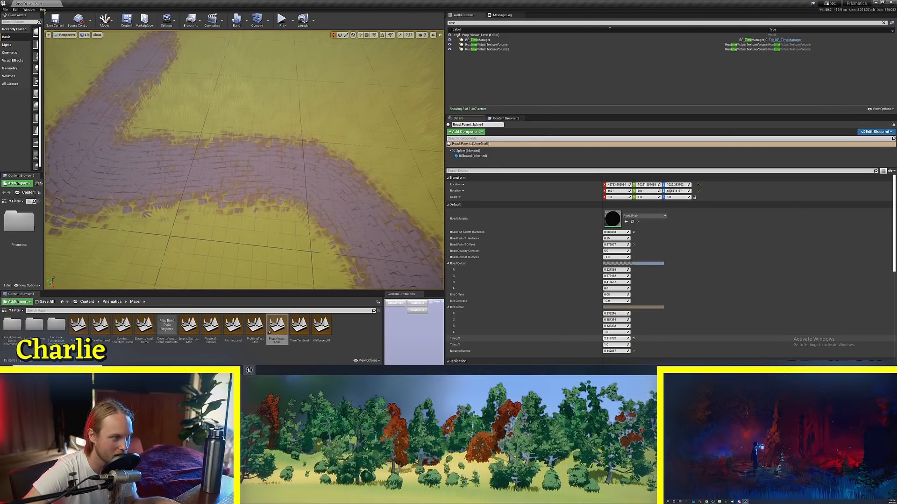
pyautogui.moveTo(610, 340); pyautogui.dragTo(615, 340)
pyautogui.click(610, 339)
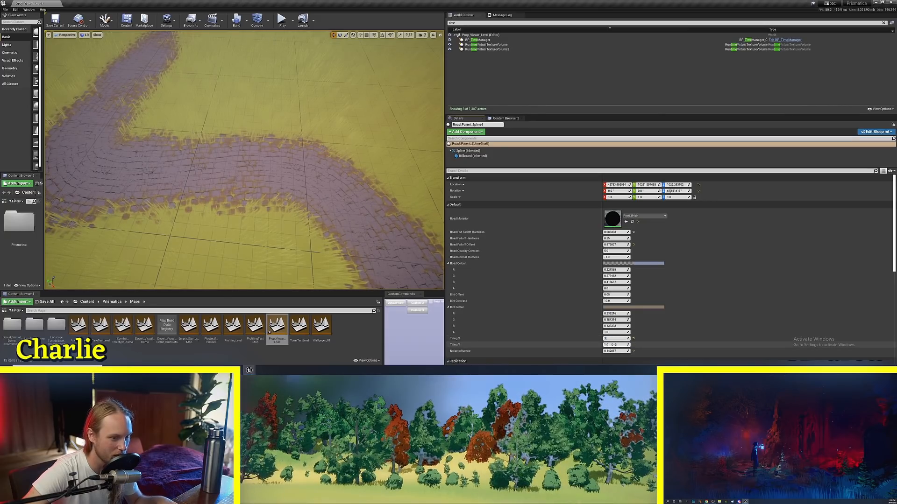
pyautogui.write('3')
pyautogui.press('Return')
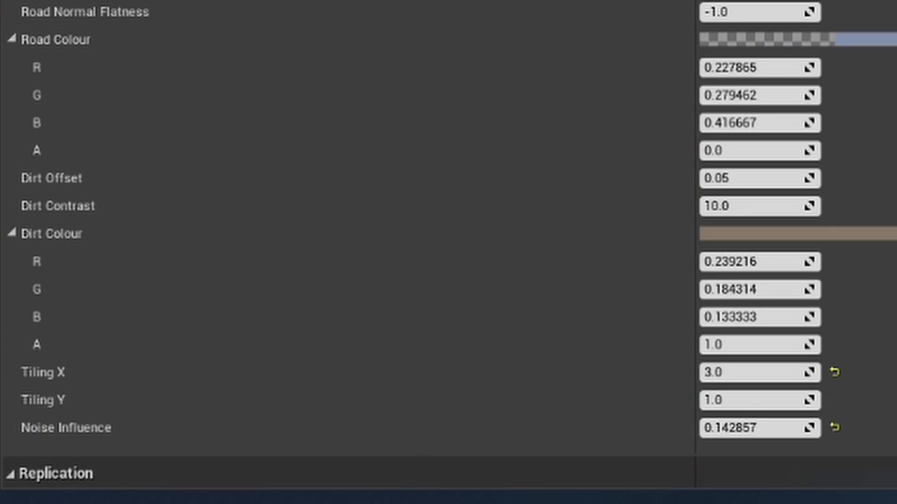
pyautogui.write('0')
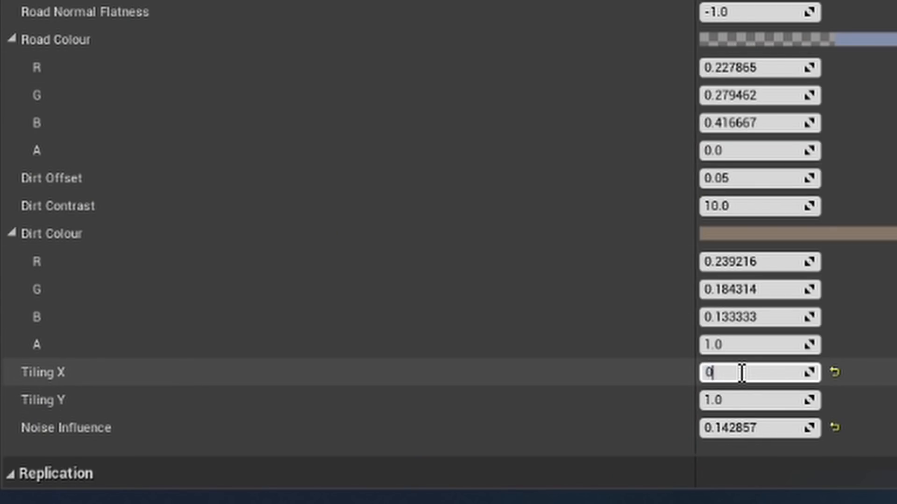
pyautogui.write('.5')
pyautogui.press('Return')
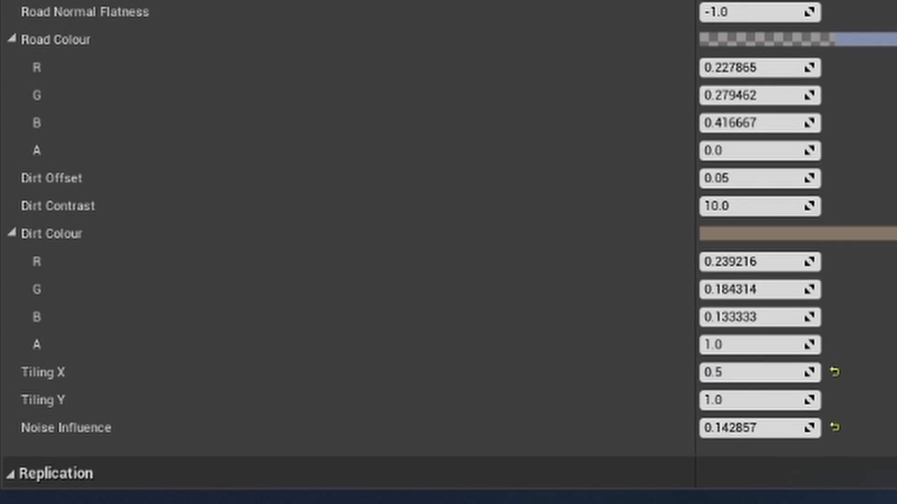
# Readjust the road spline's Tiling X and inspect the stones up close in the viewport.
pyautogui.moveTo(764, 381); pyautogui.dragTo(820, 380)
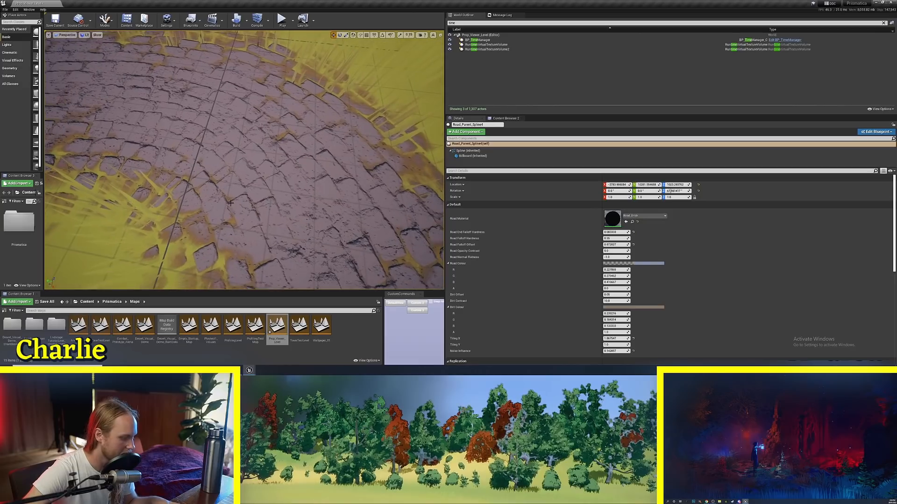
pyautogui.press('w')
pyautogui.moveTo(244, 160)
pyautogui.mouseDown(button='right')
pyautogui.moveTo(253, 169)
pyautogui.moveTo(238, 191)
pyautogui.moveTo(252, 163)
pyautogui.moveTo(243, 161)
pyautogui.mouseUp(button='right')
pyautogui.press('s')
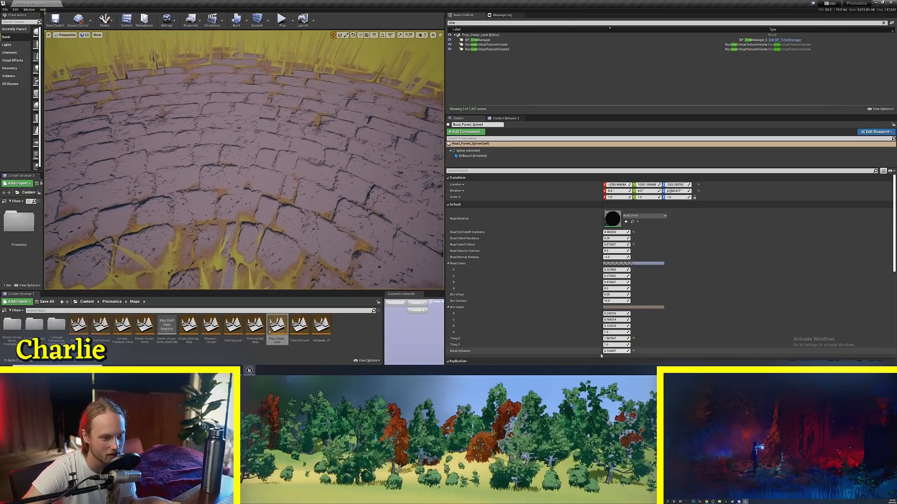
pyautogui.scroll(-1, 610, 323)
pyautogui.press('Return')
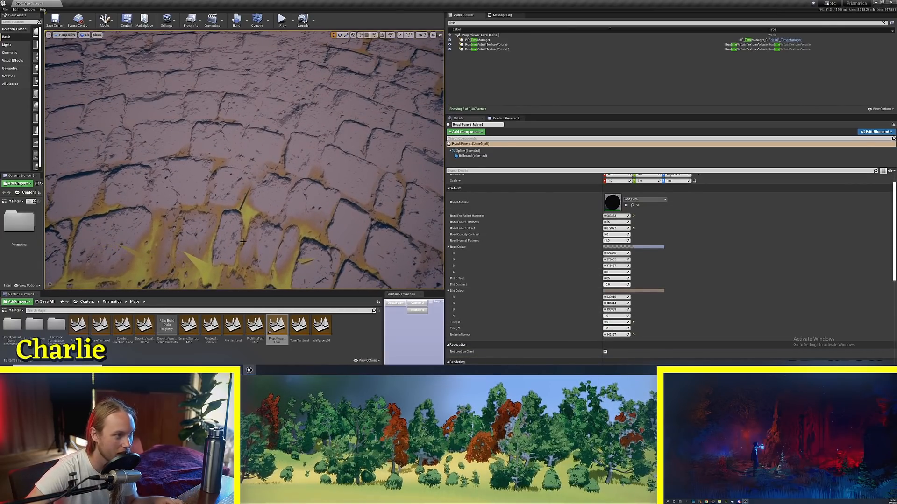
pyautogui.scroll(-5, 243, 241)
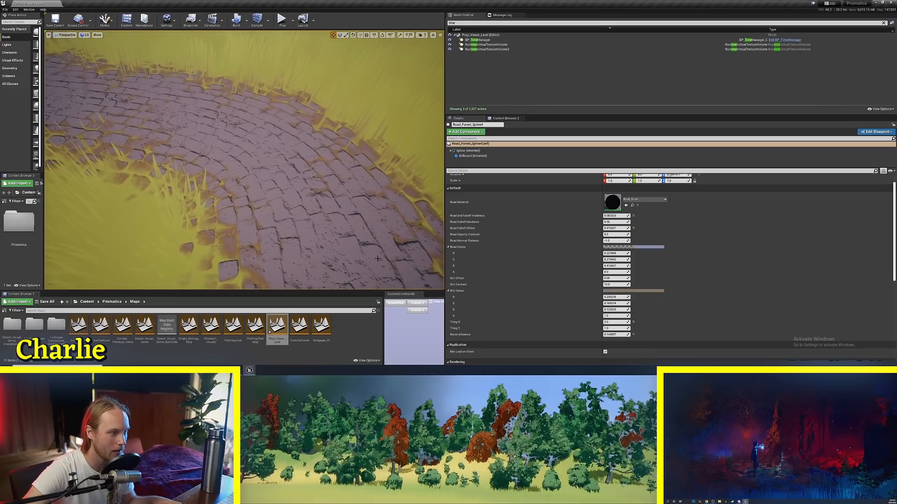
# Vary the road spline's Tiling Y, set it to 1 and check the stone pattern along the curve.
pyautogui.moveTo(615, 328); pyautogui.dragTo(628, 329)
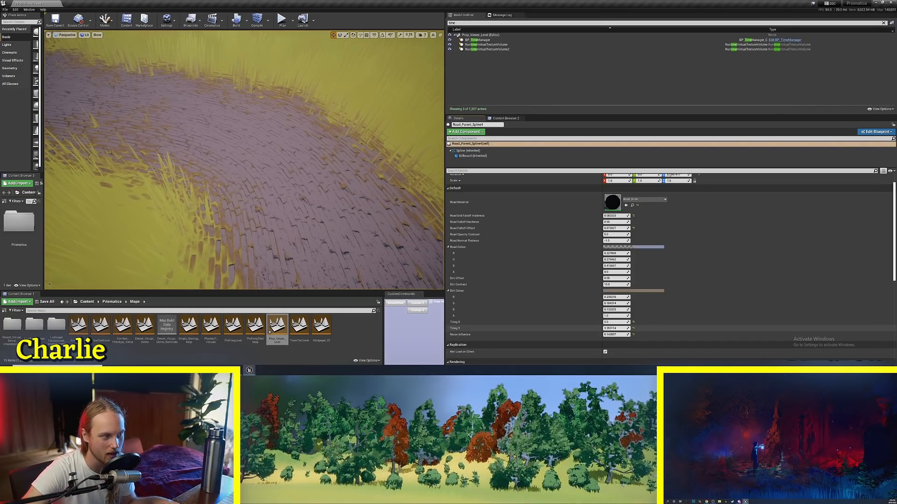
pyautogui.moveTo(623, 329); pyautogui.dragTo(606, 328)
pyautogui.click(605, 328)
pyautogui.write('1')
pyautogui.press('Return')
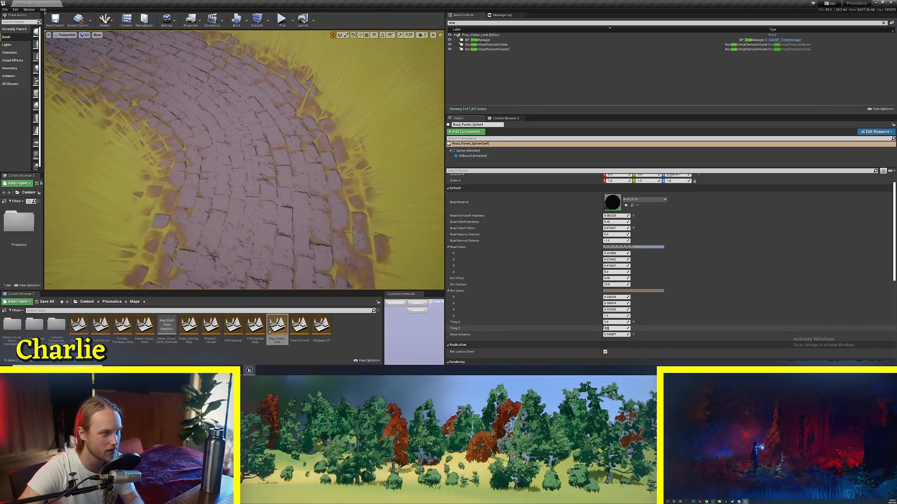
pyautogui.moveTo(280, 186); pyautogui.dragTo(280, 173, button='right')
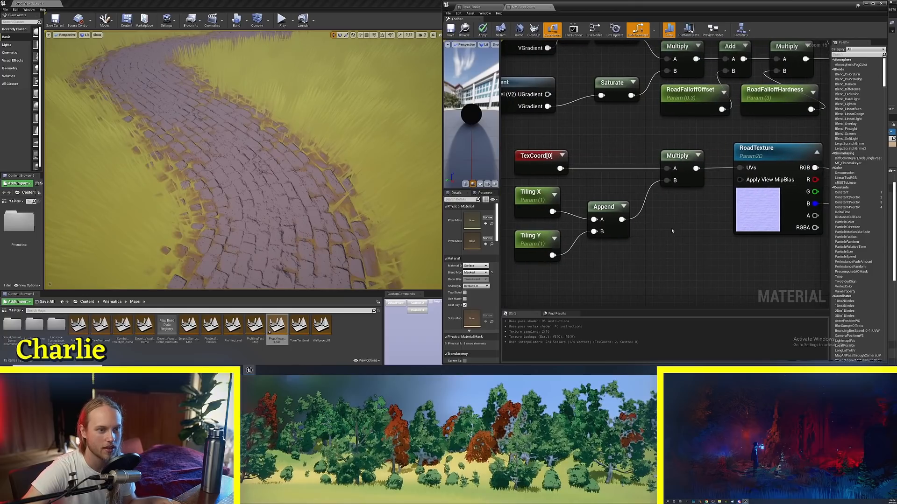
# Examine the tiling nodes feeding RoadTexture's UVs and the use of its RGB and blue outputs.
pyautogui.moveTo(508, 137); pyautogui.dragTo(664, 243)
pyautogui.click(661, 245)
pyautogui.moveTo(783, 249); pyautogui.dragTo(639, 241, button='right')
pyautogui.click(615, 191)
pyautogui.moveTo(667, 206)
pyautogui.mouseDown(button='right')
pyautogui.moveTo(614, 197)
pyautogui.moveTo(691, 200)
pyautogui.moveTo(657, 209)
pyautogui.mouseUp(button='right')
pyautogui.scroll(2, 636, 206)
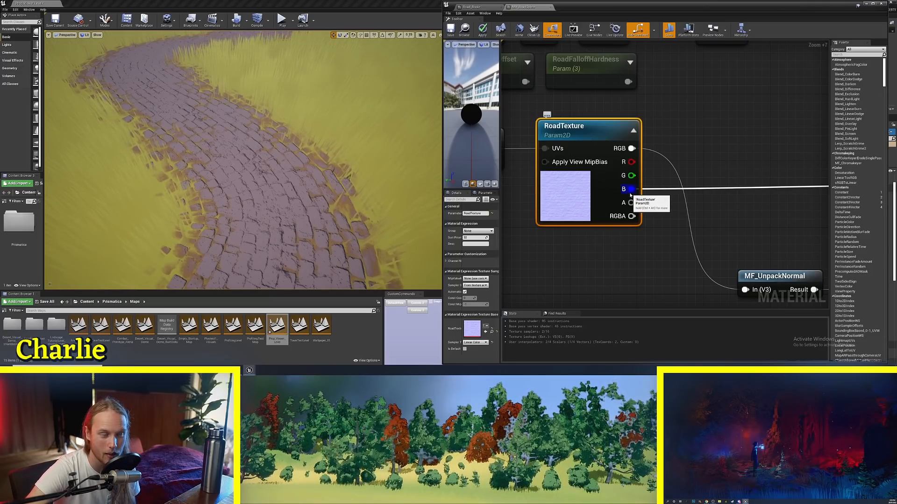
pyautogui.moveTo(630, 195); pyautogui.dragTo(621, 203, button='right')
pyautogui.moveTo(560, 202); pyautogui.dragTo(580, 198, button='right')
# Duplicate the RoadTexture node and place the copy directly beneath the original.
pyautogui.hotkey('ctrl', 'w')
pyautogui.click(580, 198)
pyautogui.moveTo(576, 243); pyautogui.dragTo(580, 166, button='right')
pyautogui.click(571, 230)
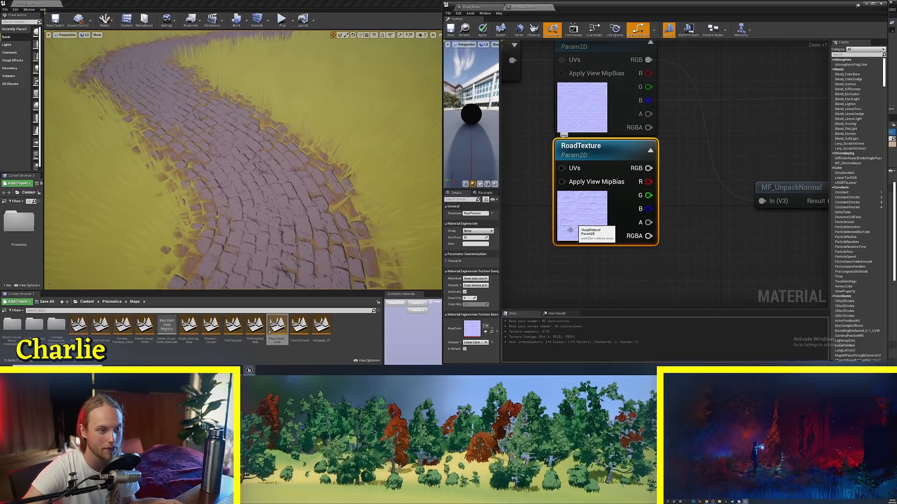
pyautogui.moveTo(600, 226); pyautogui.dragTo(630, 244, button='right')
pyautogui.moveTo(550, 108); pyautogui.dragTo(598, 115, button='right')
pyautogui.click(597, 114)
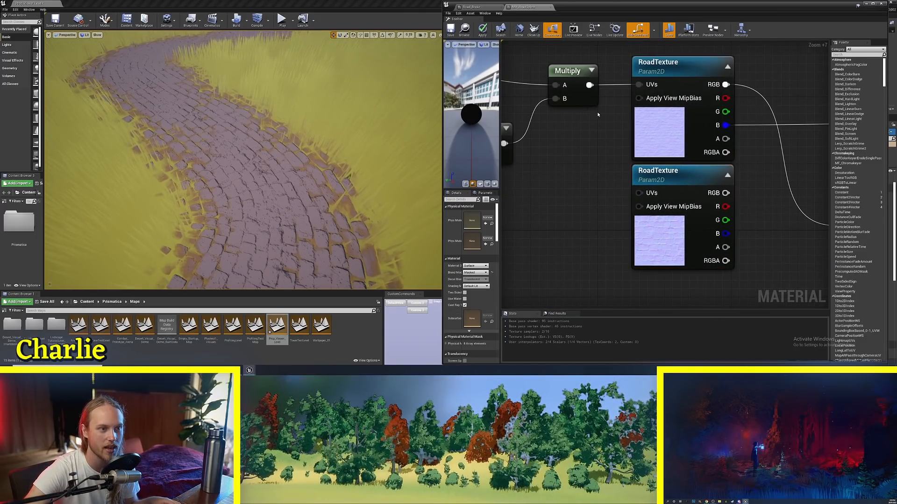
# Connect the tiling Multiply to the duplicate RoadTexture's UVs, and delete the duplicate node.
pyautogui.click(671, 239)
pyautogui.moveTo(672, 240); pyautogui.dragTo(592, 263, button='right')
pyautogui.scroll(-2, 592, 264)
pyautogui.moveTo(533, 164); pyautogui.dragTo(674, 226)
pyautogui.click(675, 226)
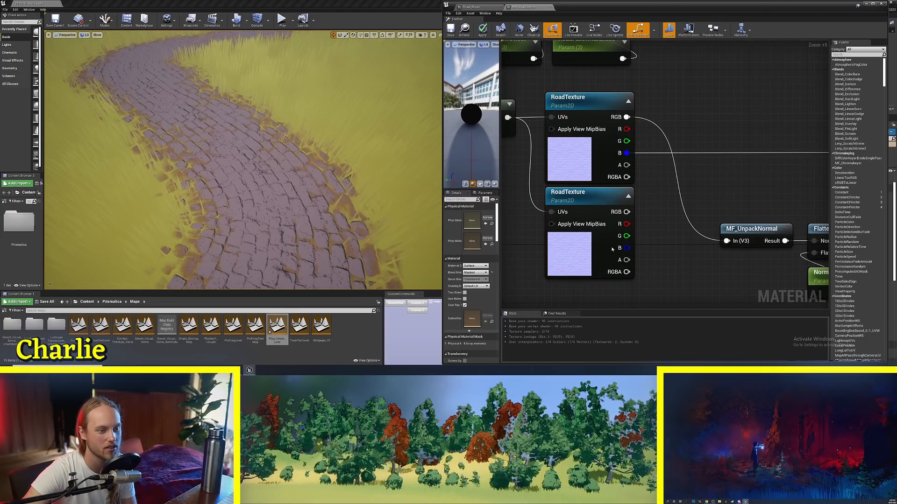
pyautogui.press('Delete')
# Connect RoadTexture's blue output to MM_RoadSpline's Base Color and save the material to preview it on the road.
pyautogui.scroll(-3, 659, 211)
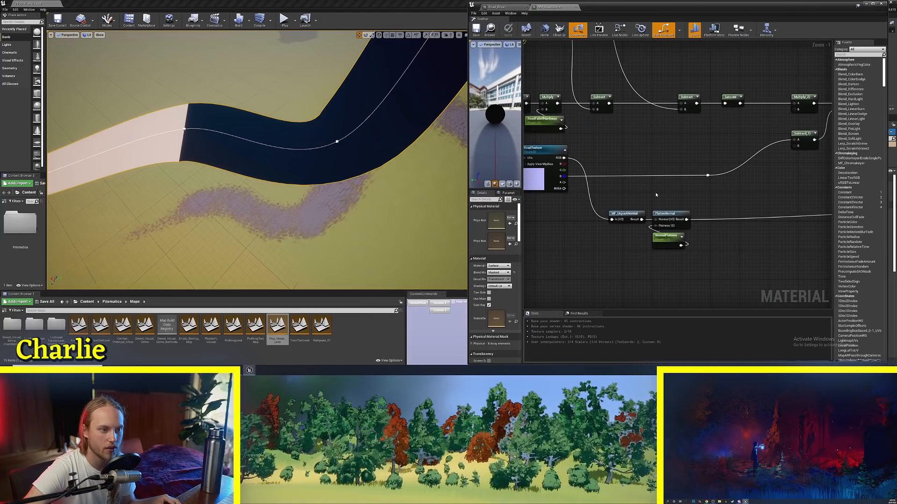
pyautogui.moveTo(656, 194); pyautogui.dragTo(567, 191, button='right')
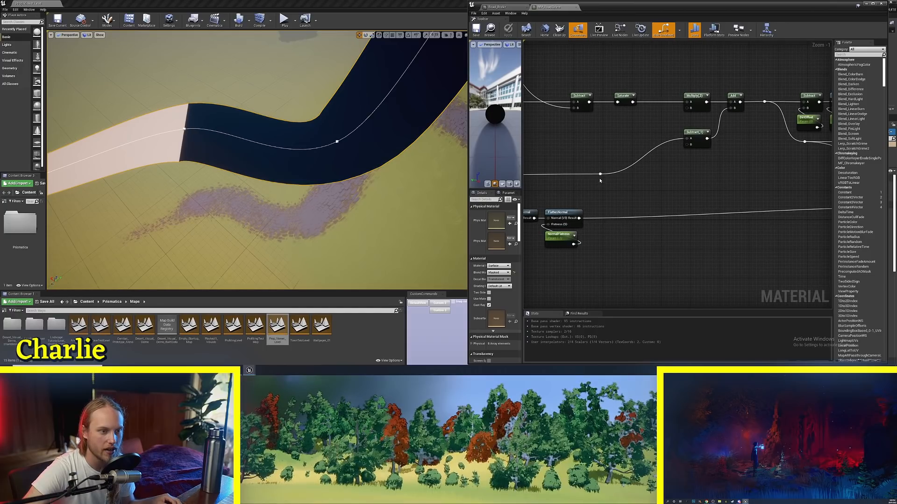
pyautogui.moveTo(601, 174); pyautogui.dragTo(674, 195)
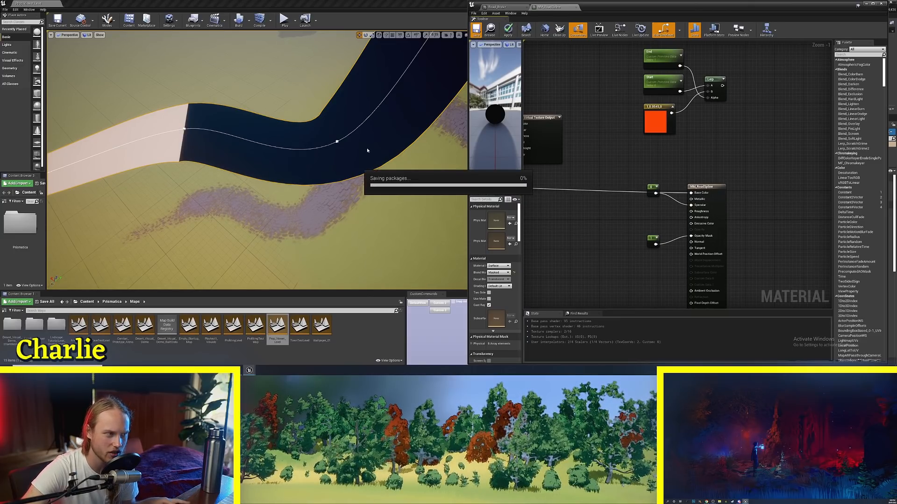
pyautogui.moveTo(348, 157); pyautogui.dragTo(344, 117)
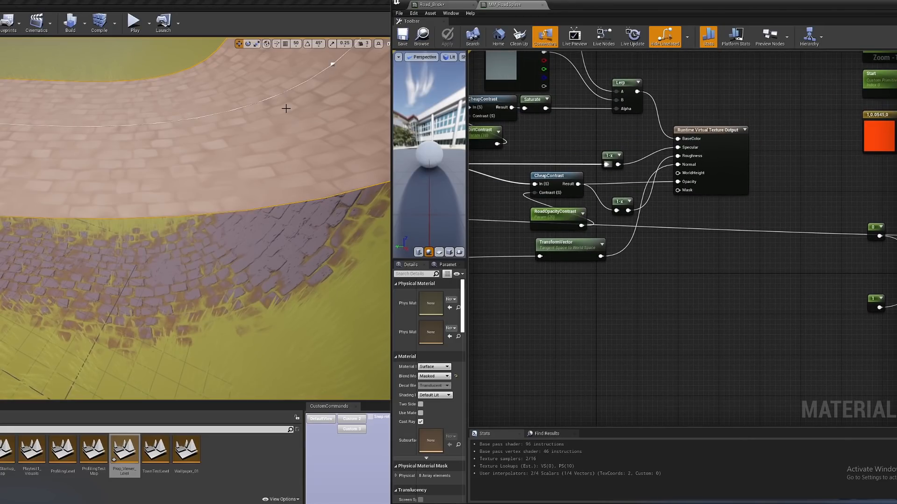
# Examine the Multiply(,2), Subtract(,1) and Add nodes that combine the road mask with the texture's blue channel.
pyautogui.scroll(-7, 688, 324)
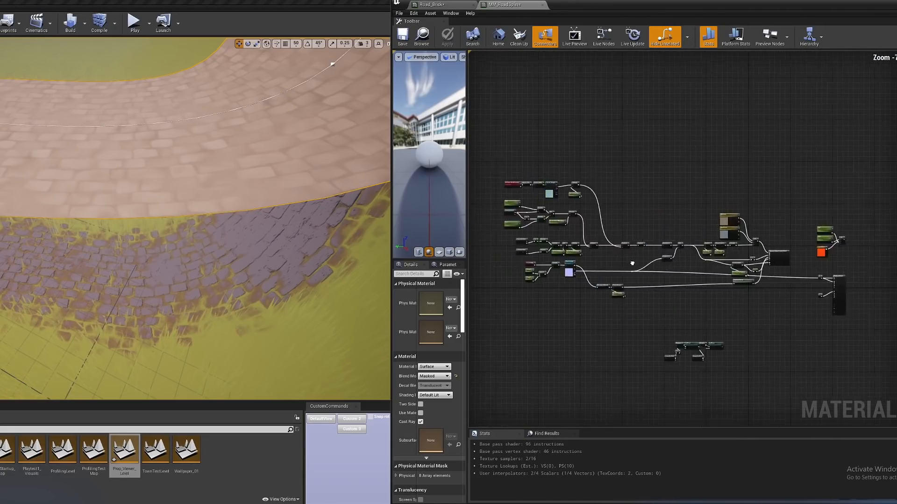
pyautogui.scroll(6, 688, 325)
pyautogui.moveTo(704, 343); pyautogui.dragTo(607, 285, button='right')
pyautogui.moveTo(673, 227); pyautogui.dragTo(646, 287, button='right')
pyautogui.keyDown('ctrl'); pyautogui.scroll(5, 647, 286); pyautogui.keyUp('ctrl')
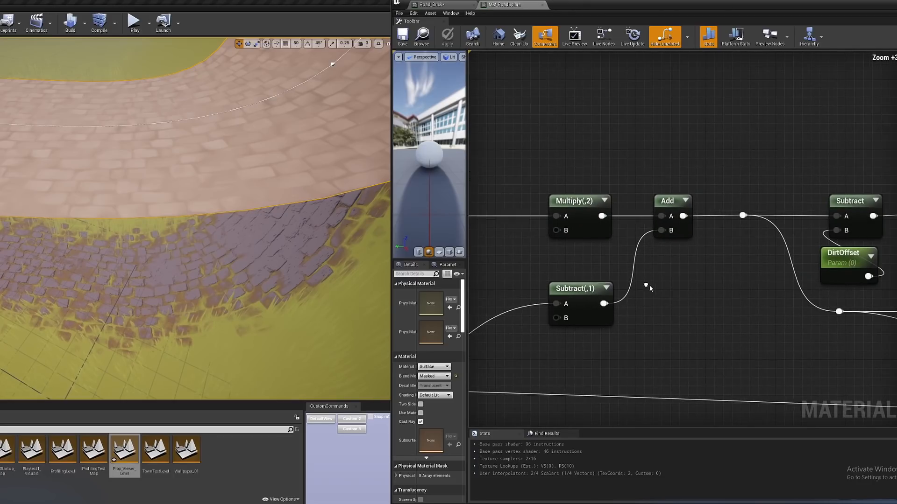
pyautogui.moveTo(671, 162); pyautogui.dragTo(603, 351)
pyautogui.moveTo(603, 351); pyautogui.dragTo(578, 321, button='right')
pyautogui.moveTo(621, 278); pyautogui.dragTo(674, 302, button='right')
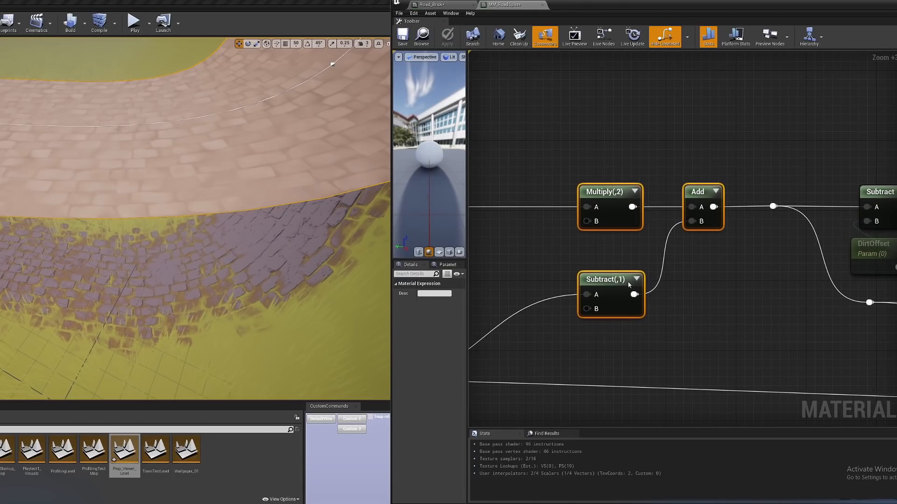
# Move the Subtract(,1) node up so it sits closer beneath Multiply(,2).
pyautogui.click(554, 257)
pyautogui.moveTo(500, 308); pyautogui.dragTo(555, 293, button='right')
pyautogui.moveTo(664, 265); pyautogui.dragTo(664, 238)
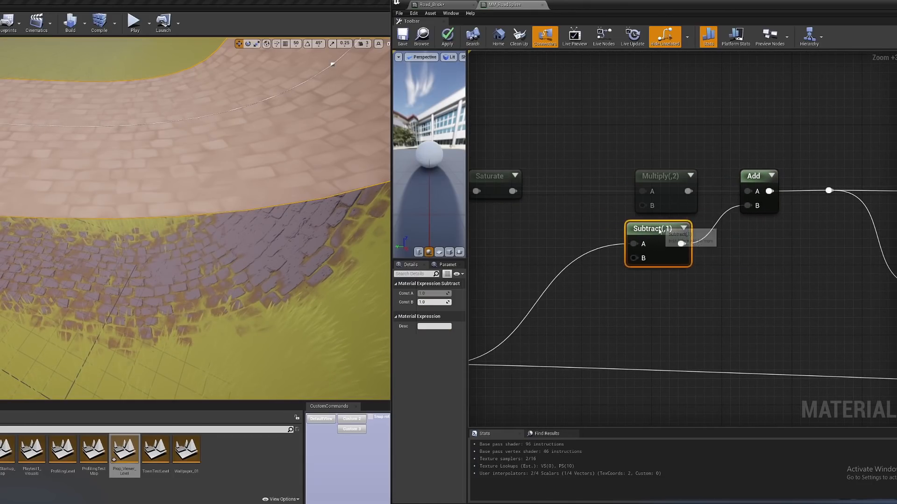
pyautogui.click(575, 242)
pyautogui.click(689, 272)
pyautogui.click(690, 313)
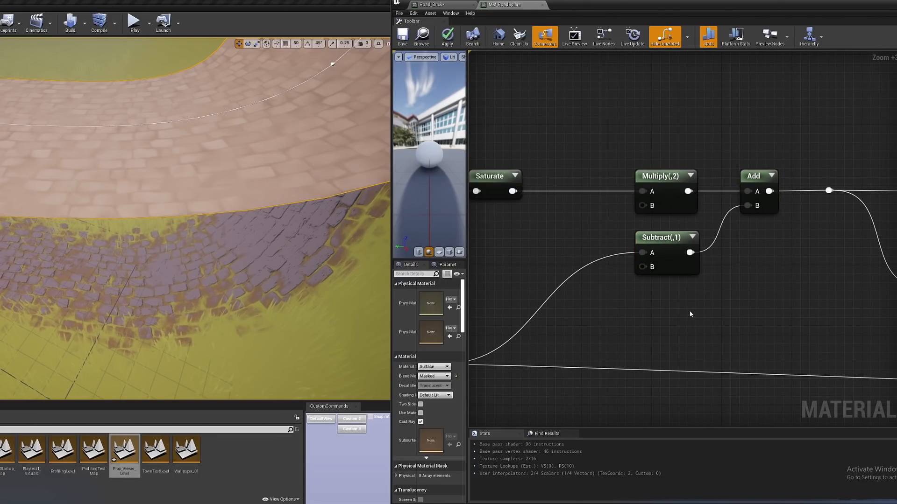
# Examine how the Saturate output passes through Multiply(,2) into the Add node.
pyautogui.moveTo(691, 313); pyautogui.dragTo(705, 340, button='right')
pyautogui.scroll(-3, 668, 146)
pyautogui.keyDown('ctrl'); pyautogui.scroll(4, 679, 153); pyautogui.keyUp('ctrl')
pyautogui.moveTo(680, 203)
pyautogui.mouseDown()
pyautogui.moveTo(658, 204)
pyautogui.moveTo(688, 204)
pyautogui.mouseUp()
pyautogui.click(614, 195)
pyautogui.click(659, 206)
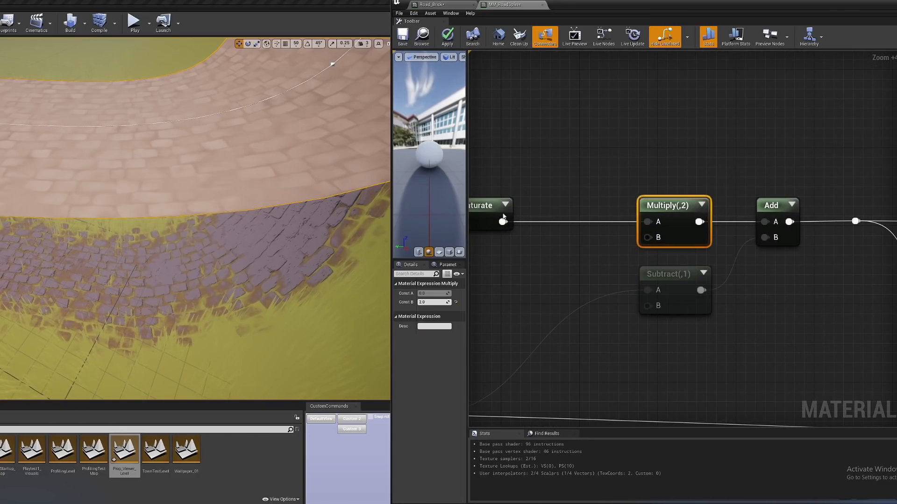
pyautogui.click(552, 210)
pyautogui.moveTo(552, 210); pyautogui.dragTo(447, 192, button='right')
pyautogui.click(675, 187)
# Connect the Add node's result to MM_RoadSpline's Base Color to preview the combined mask on the road.
pyautogui.moveTo(741, 300); pyautogui.dragTo(511, 282, button='right')
pyautogui.click(588, 285)
pyautogui.scroll(-3, 592, 283)
pyautogui.moveTo(551, 209); pyautogui.dragTo(798, 226)
pyautogui.click(800, 253)
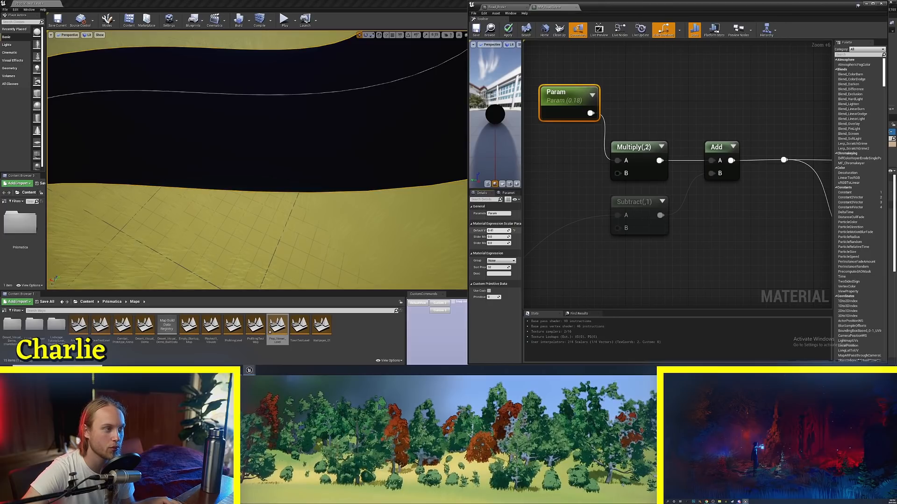
# Vary the default value of the scalar Param feeding Multiply(,2) up to 0.5 and check the stones on the road.
pyautogui.moveTo(498, 231); pyautogui.dragTo(501, 230)
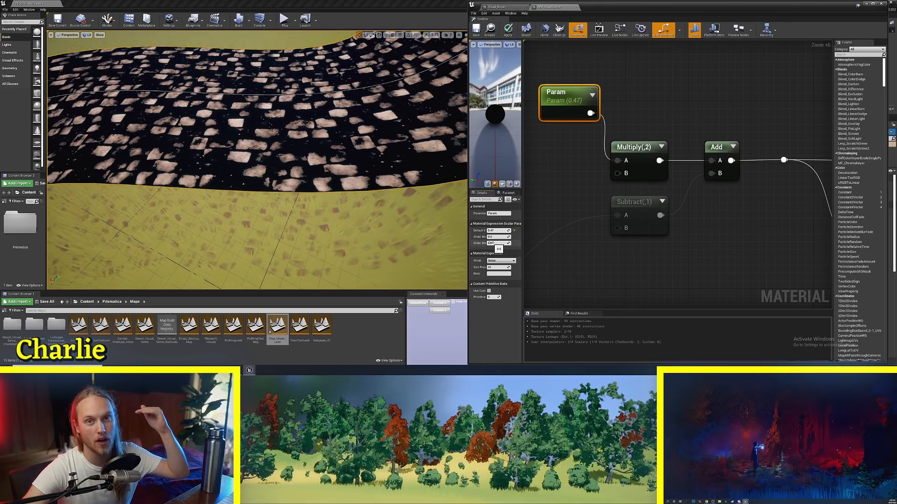
pyautogui.moveTo(292, 132); pyautogui.dragTo(301, 193, button='right')
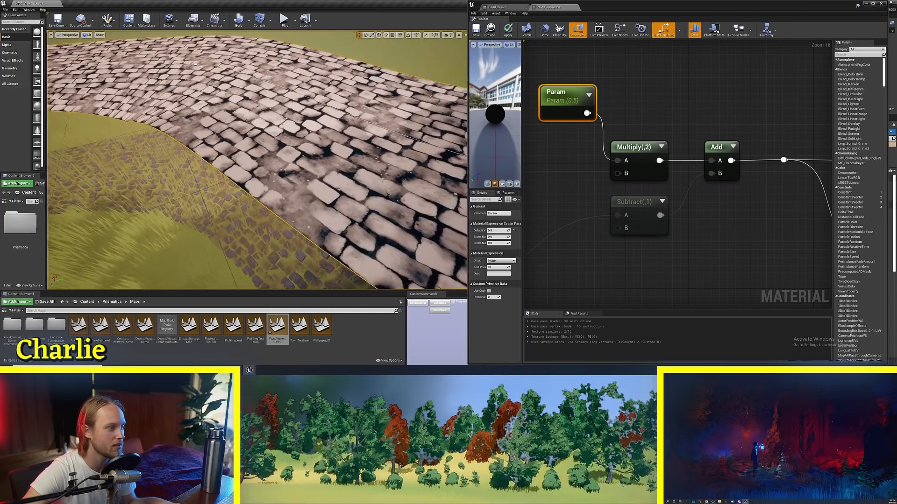
pyautogui.moveTo(274, 192); pyautogui.dragTo(287, 206, button='right')
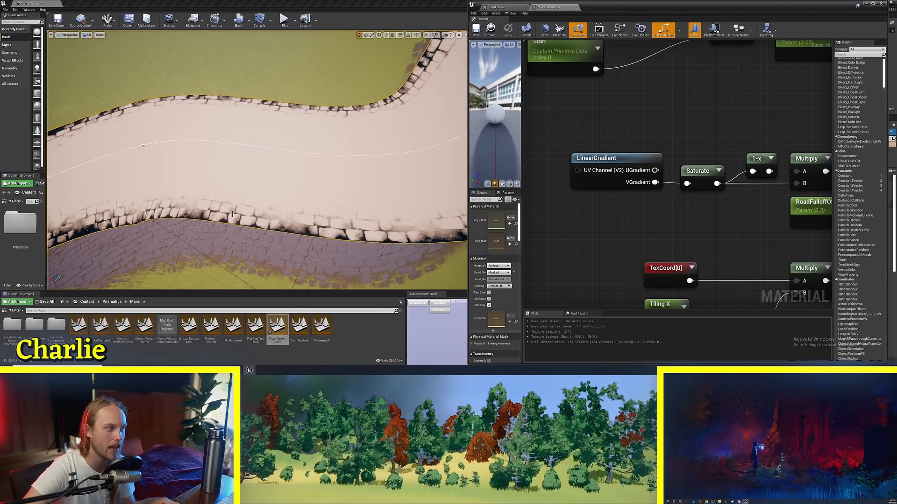
# Move the lower LinearGradient node slightly down beside the Saturate node it feeds.
pyautogui.moveTo(668, 243); pyautogui.dragTo(602, 224, button='right')
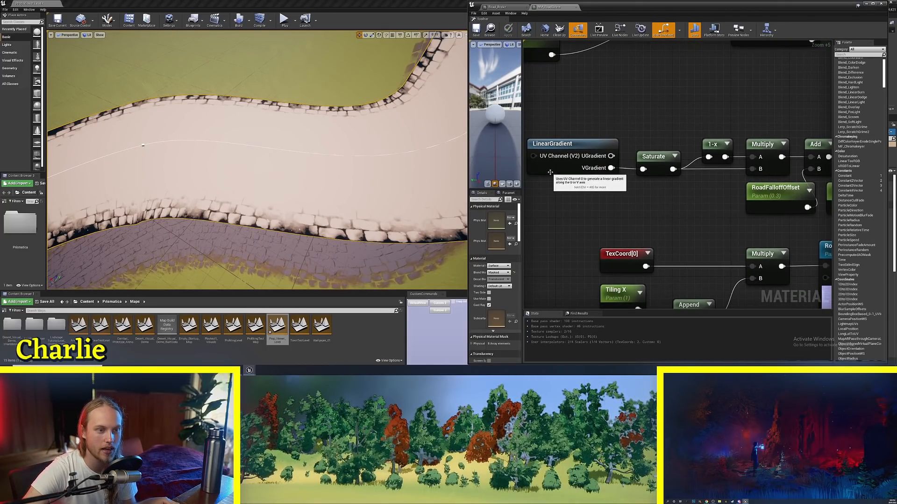
pyautogui.moveTo(551, 172); pyautogui.dragTo(550, 180)
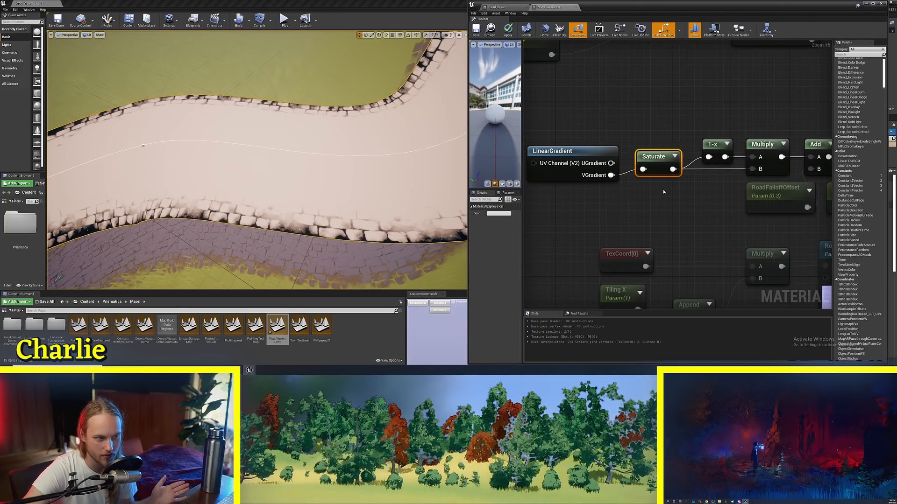
pyautogui.moveTo(663, 188); pyautogui.dragTo(643, 218, button='right')
pyautogui.click(604, 208)
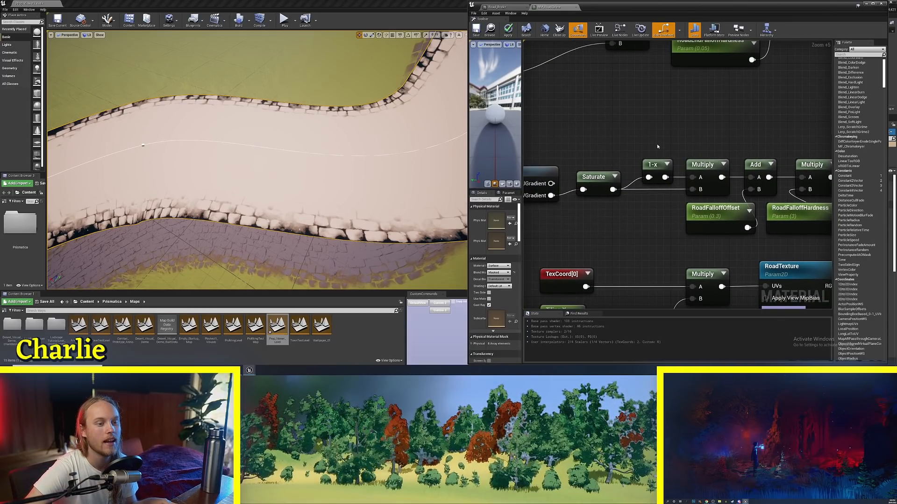
# Examine the 1-x node and the Multiply that combine the inverted and original saturated V gradient.
pyautogui.moveTo(657, 146); pyautogui.dragTo(612, 119, button='right')
pyautogui.scroll(1, 602, 135)
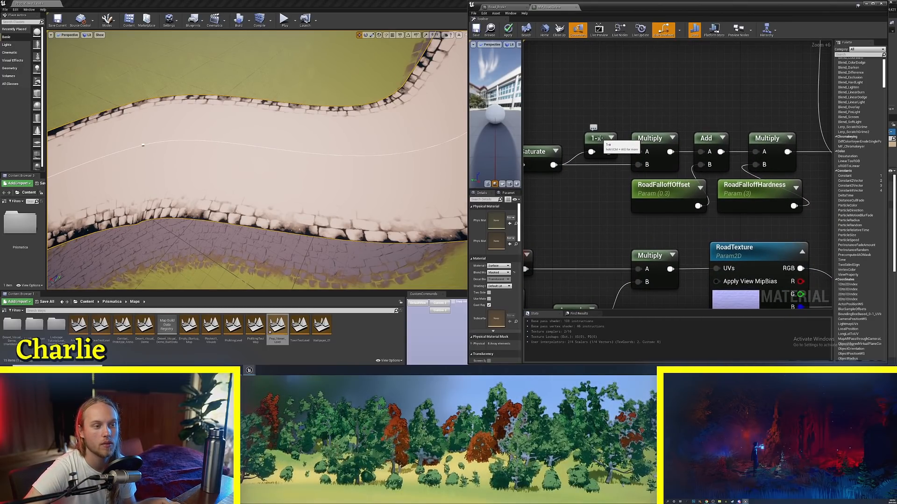
pyautogui.click(598, 138)
pyautogui.click(568, 175)
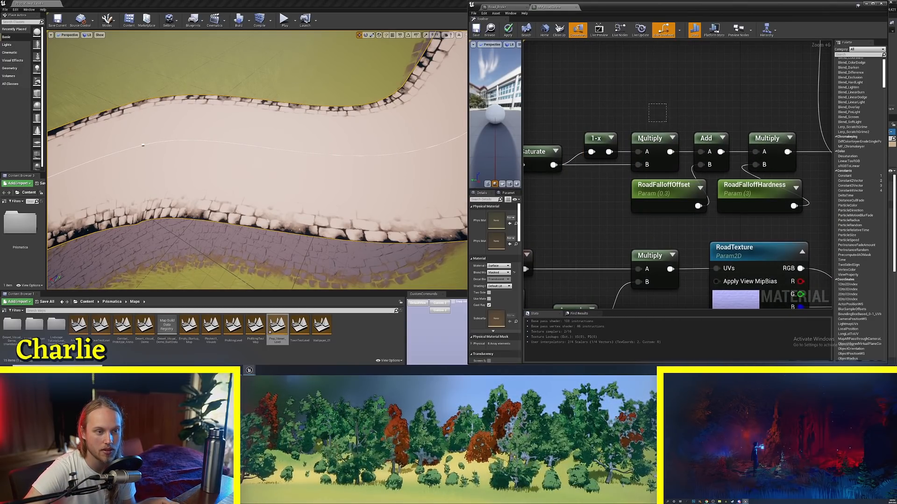
pyautogui.moveTo(642, 139); pyautogui.dragTo(639, 143)
pyautogui.moveTo(639, 110); pyautogui.dragTo(692, 105, button='right')
# Connect the output of the Multiply after 1-x to MM_RoadSpline's Base Color and save the material.
pyautogui.click(625, 177)
pyautogui.moveTo(655, 173)
pyautogui.mouseDown(button='right')
pyautogui.moveTo(541, 189)
pyautogui.moveTo(648, 171)
pyautogui.mouseUp(button='right')
pyautogui.scroll(-3, 541, 189)
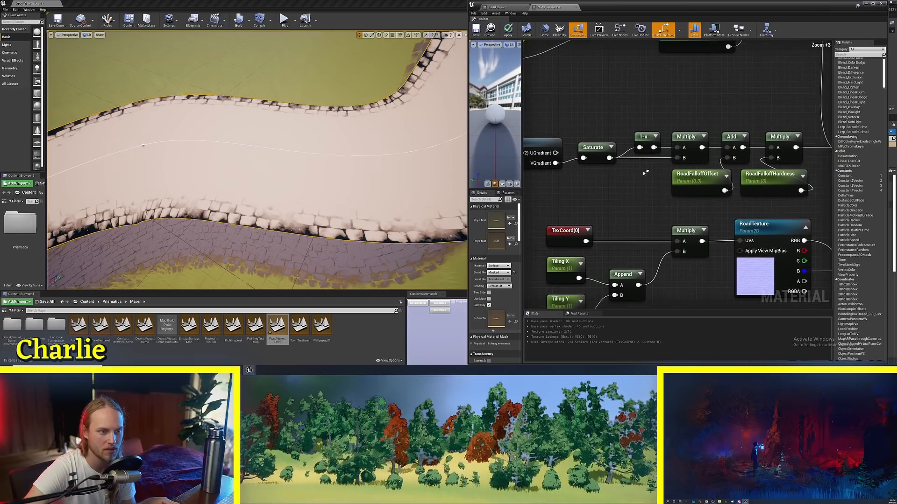
pyautogui.moveTo(702, 148); pyautogui.dragTo(712, 209)
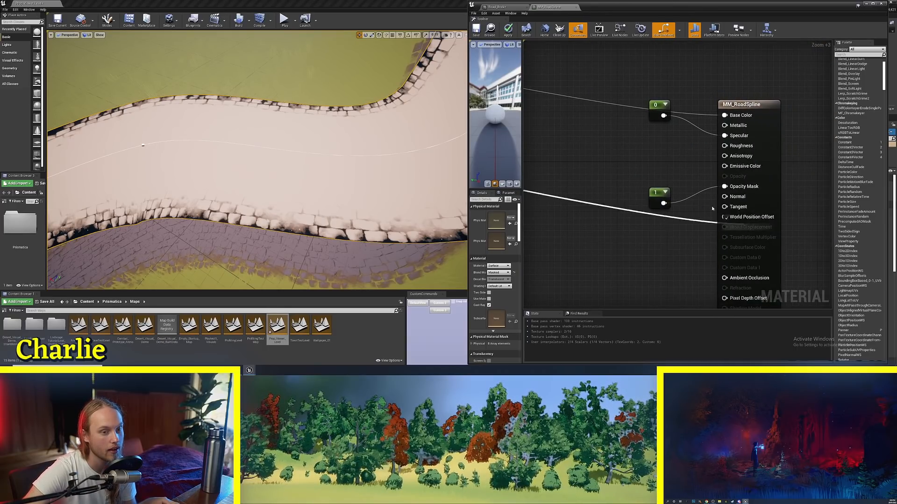
pyautogui.click(475, 31)
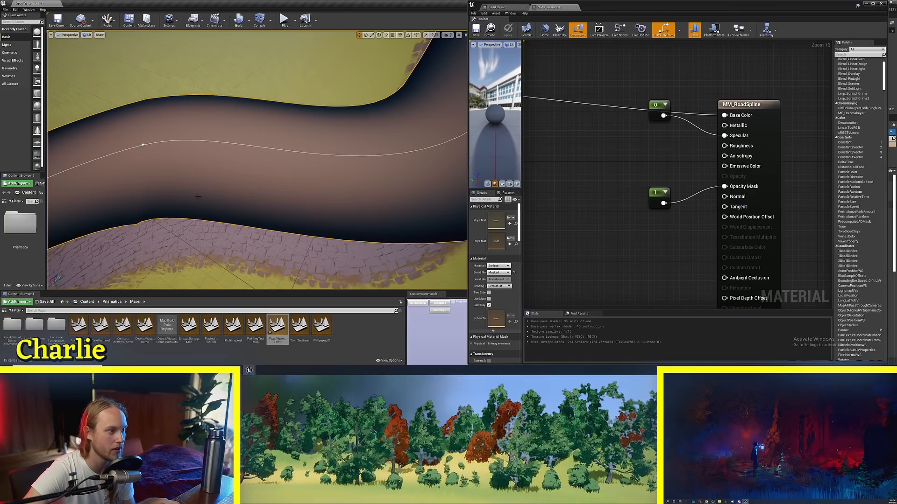
# Examine the RoadFalloffOffset and RoadFalloffHardness parameters feeding the Add and Multiply nodes of the edge gradient.
pyautogui.scroll(-6, 542, 197)
pyautogui.moveTo(542, 196); pyautogui.dragTo(763, 188, button='right')
pyautogui.moveTo(626, 171); pyautogui.dragTo(824, 200, button='right')
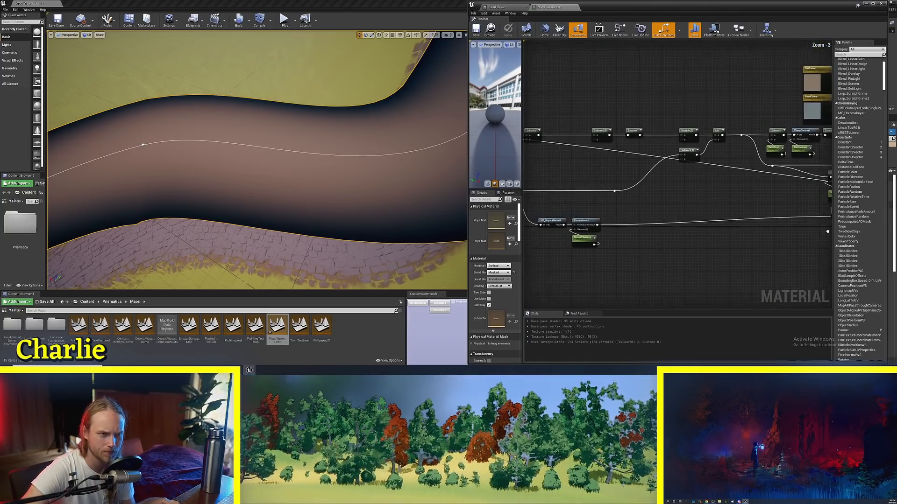
pyautogui.moveTo(577, 169); pyautogui.dragTo(813, 204, button='right')
pyautogui.scroll(7, 709, 191)
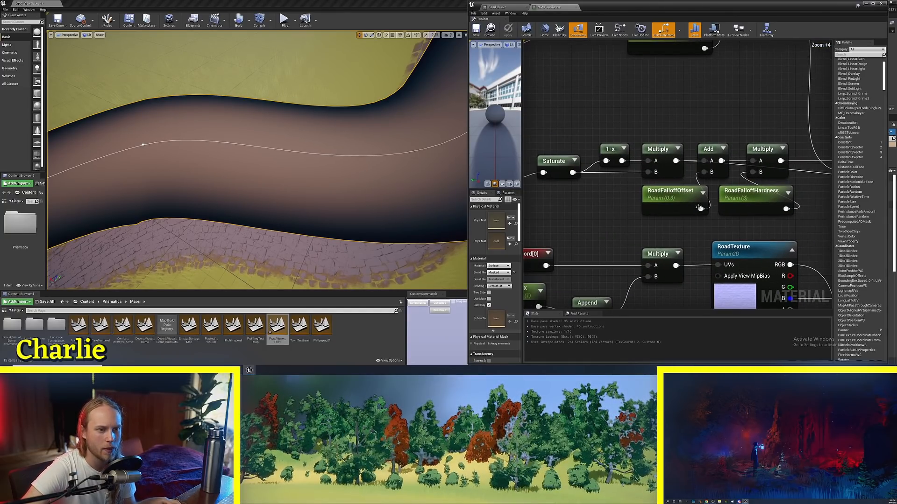
pyautogui.moveTo(632, 204); pyautogui.dragTo(632, 204)
pyautogui.click(566, 203)
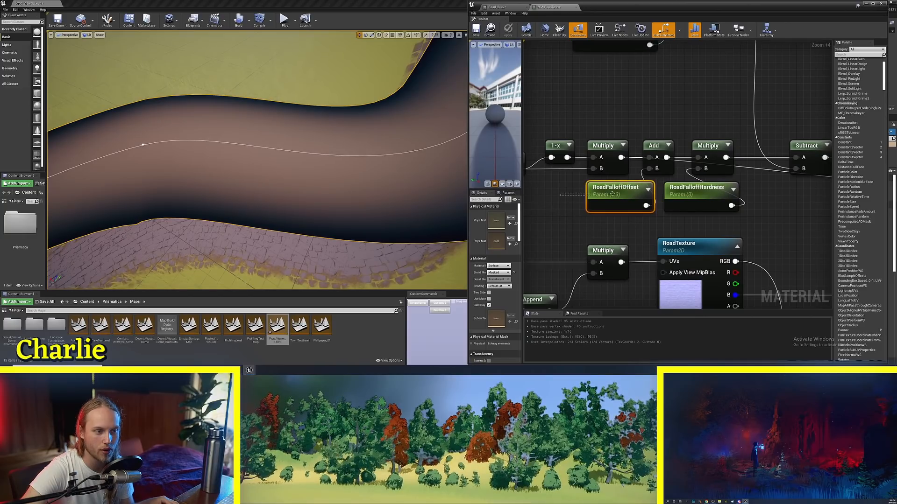
pyautogui.click(648, 225)
pyautogui.click(727, 201)
pyautogui.click(819, 217)
# Connect the Multiply driven by RoadFalloffHardness to MM_RoadSpline's Base Color to preview the edge falloff.
pyautogui.moveTo(819, 217); pyautogui.dragTo(687, 216, button='right')
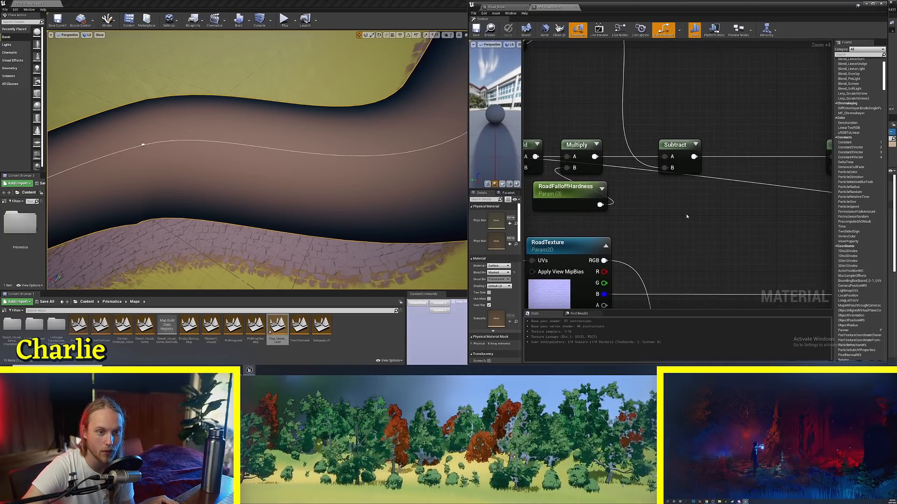
pyautogui.scroll(-4, 686, 215)
pyautogui.moveTo(681, 182); pyautogui.dragTo(624, 173)
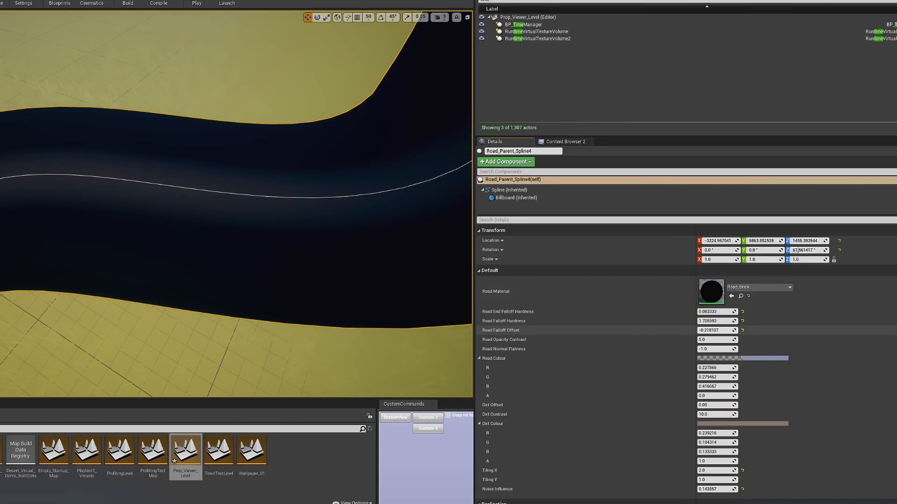
# Set the road spline's Road Falloff Offset to about -0.009 and Road Falloff Hardness to about 2.9.
pyautogui.moveTo(715, 331); pyautogui.dragTo(729, 331)
pyautogui.moveTo(236, 204); pyautogui.dragTo(273, 200, button='right')
pyautogui.moveTo(714, 321); pyautogui.dragTo(752, 322)
pyautogui.moveTo(237, 261); pyautogui.dragTo(220, 271, button='right')
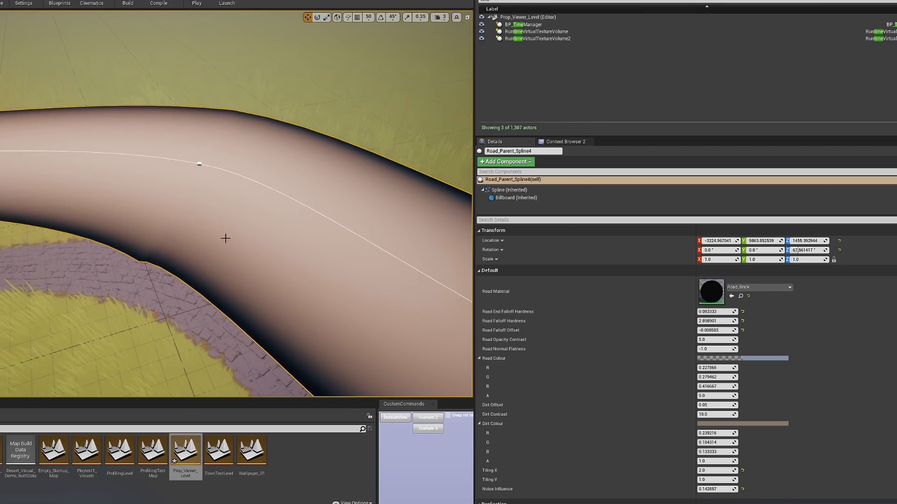
# Increase the road spline's Road Falloff Offset further and inspect the falloff along the road edges.
pyautogui.moveTo(226, 238); pyautogui.dragTo(246, 245, button='right')
pyautogui.moveTo(721, 330)
pyautogui.mouseDown()
pyautogui.moveTo(699, 330)
pyautogui.moveTo(738, 330)
pyautogui.moveTo(717, 320)
pyautogui.moveTo(709, 321)
pyautogui.moveTo(730, 330)
pyautogui.mouseUp()
pyautogui.moveTo(187, 307)
pyautogui.mouseDown(button='right')
pyautogui.moveTo(186, 337)
pyautogui.moveTo(177, 327)
pyautogui.moveTo(186, 306)
pyautogui.mouseUp(button='right')
pyautogui.scroll(2, 186, 307)
pyautogui.scroll(-3, 318, 316)
pyautogui.moveTo(318, 316)
pyautogui.mouseDown(button='right')
pyautogui.moveTo(281, 314)
pyautogui.moveTo(327, 309)
pyautogui.mouseUp(button='right')
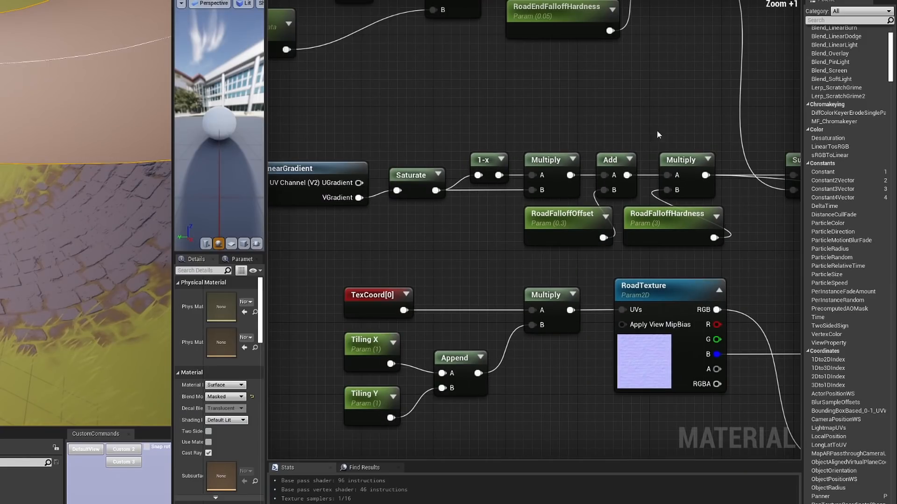
# Review the RoadFalloffOffset and RoadFalloffHardness nodes and the Add and Multiply nodes they control.
pyautogui.scroll(2, 560, 100)
pyautogui.moveTo(624, 96); pyautogui.dragTo(775, 261)
pyautogui.click(305, 267)
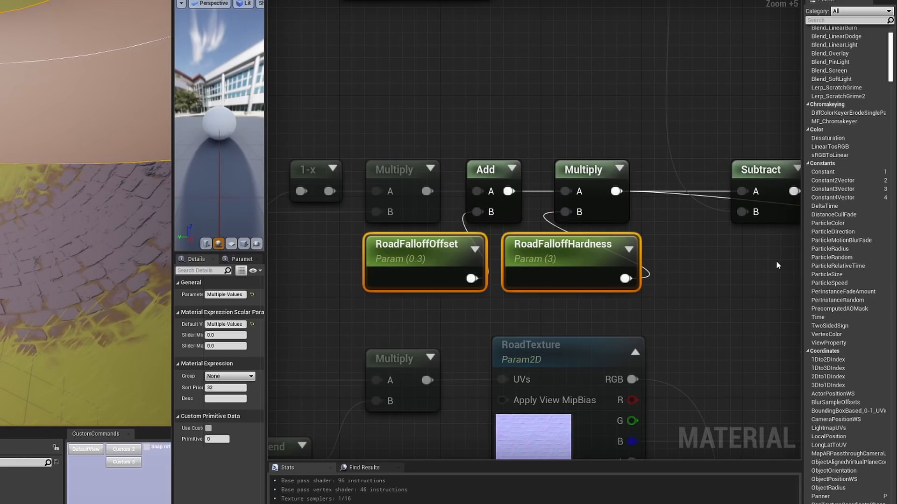
pyautogui.click(700, 319)
pyautogui.moveTo(678, 262); pyautogui.dragTo(323, 175)
pyautogui.click(406, 123)
# Examine the End and Start custom primitive data nodes and the U gradient chain feeding RoadEndFalloffHardness's Multiply.
pyautogui.moveTo(405, 121); pyautogui.dragTo(592, 242, button='right')
pyautogui.scroll(-3, 589, 256)
pyautogui.moveTo(395, 133); pyautogui.dragTo(593, 297, button='right')
pyautogui.moveTo(479, 144); pyautogui.dragTo(684, 305)
pyautogui.moveTo(585, 310); pyautogui.dragTo(659, 300, button='right')
pyautogui.click(660, 300)
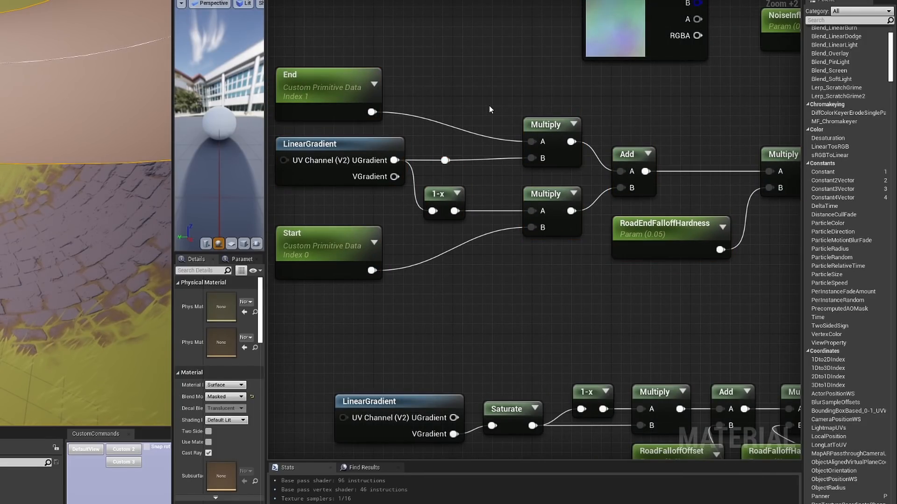
pyautogui.moveTo(460, 101); pyautogui.dragTo(527, 125, button='right')
pyautogui.moveTo(527, 123); pyautogui.dragTo(343, 274)
pyautogui.click(551, 111)
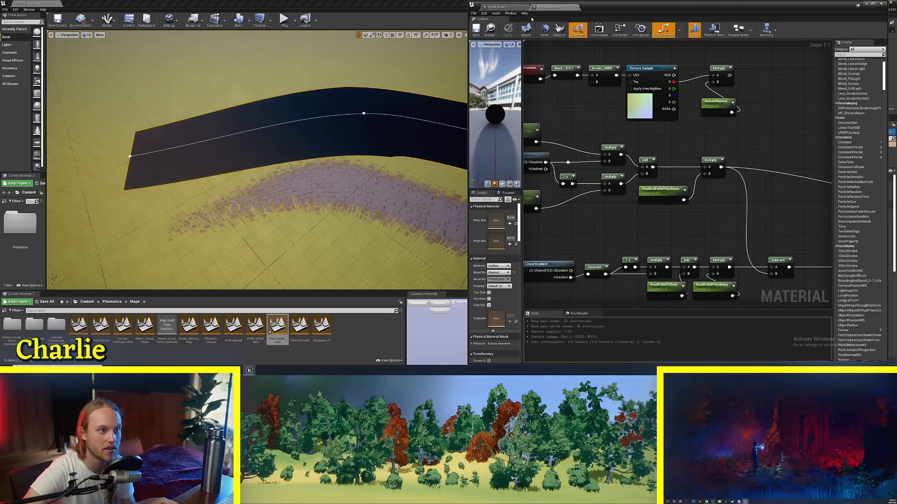
# Put the material editor away, adjust the road spline's Road End Falloff Hardness and inspect the road's end.
pyautogui.click(504, 8)
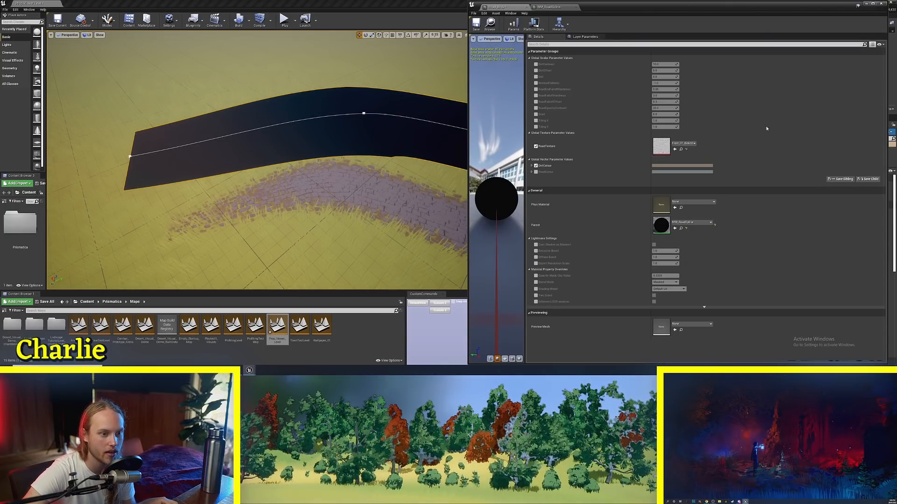
pyautogui.click(868, 4)
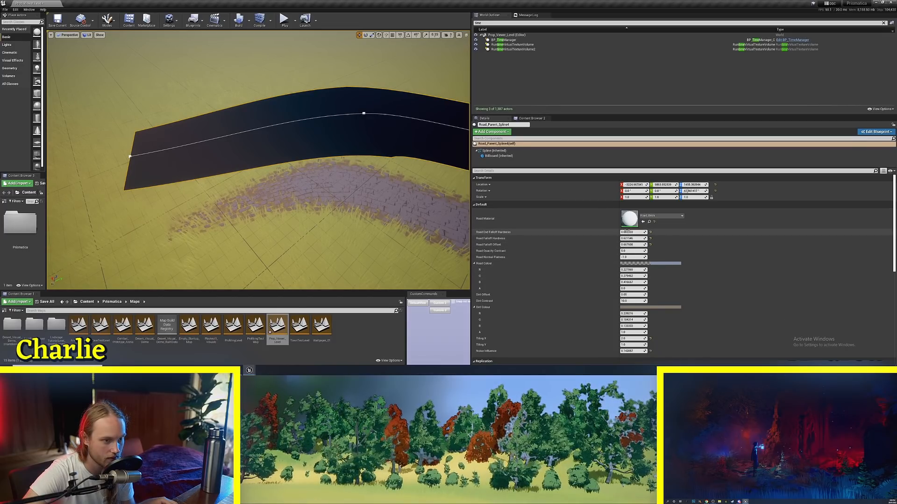
pyautogui.moveTo(633, 232)
pyautogui.mouseDown()
pyautogui.moveTo(663, 232)
pyautogui.moveTo(628, 232)
pyautogui.moveTo(653, 232)
pyautogui.moveTo(642, 232)
pyautogui.mouseUp()
pyautogui.moveTo(299, 159); pyautogui.dragTo(429, 140, button='right')
pyautogui.moveTo(334, 173)
pyautogui.mouseDown(button='right')
pyautogui.moveTo(333, 201)
pyautogui.moveTo(334, 172)
pyautogui.moveTo(322, 175)
pyautogui.mouseUp(button='right')
pyautogui.rightClick(322, 176)
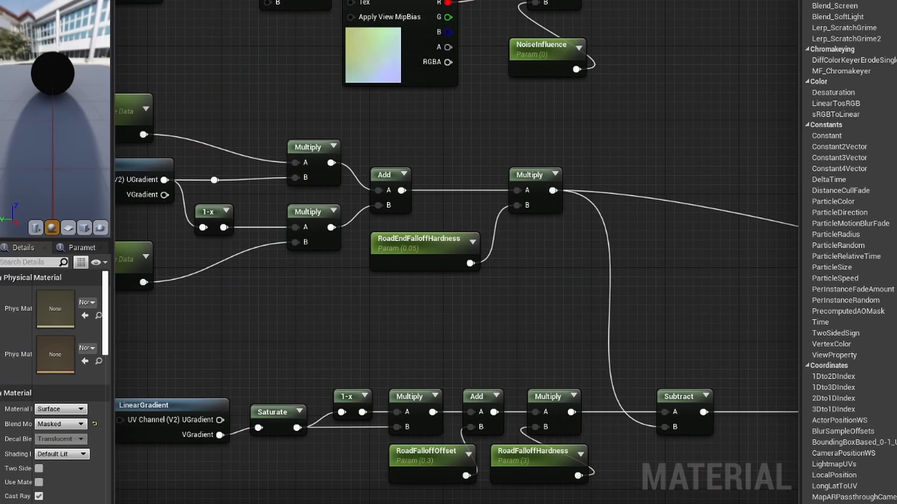
# Examine the LinearGradient node's UGradient output and the direct and 1-x branches it feeds.
pyautogui.scroll(5, 487, 391)
pyautogui.scroll(-2, 450, 330)
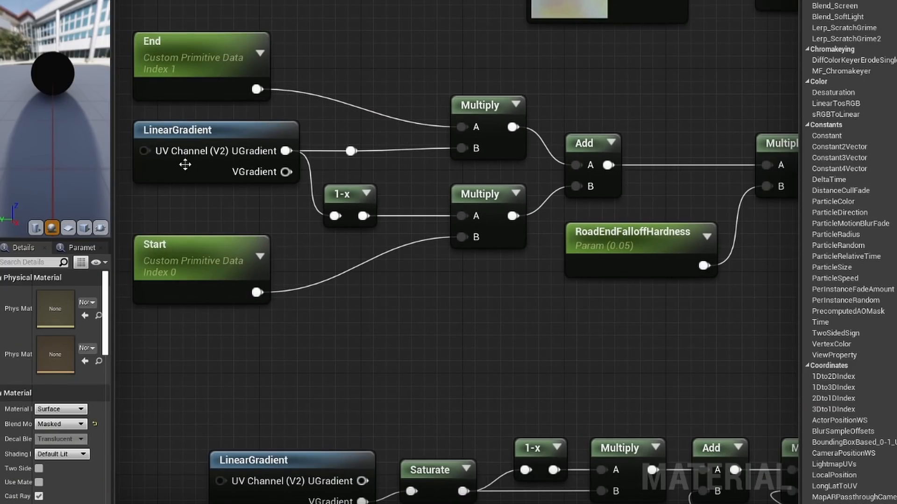
pyautogui.click(192, 130)
pyautogui.scroll(2, 386, 191)
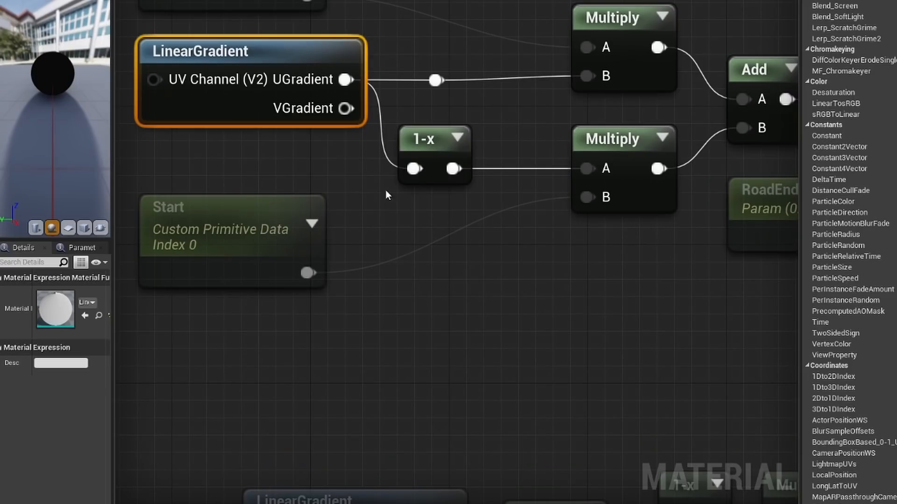
pyautogui.click(402, 71)
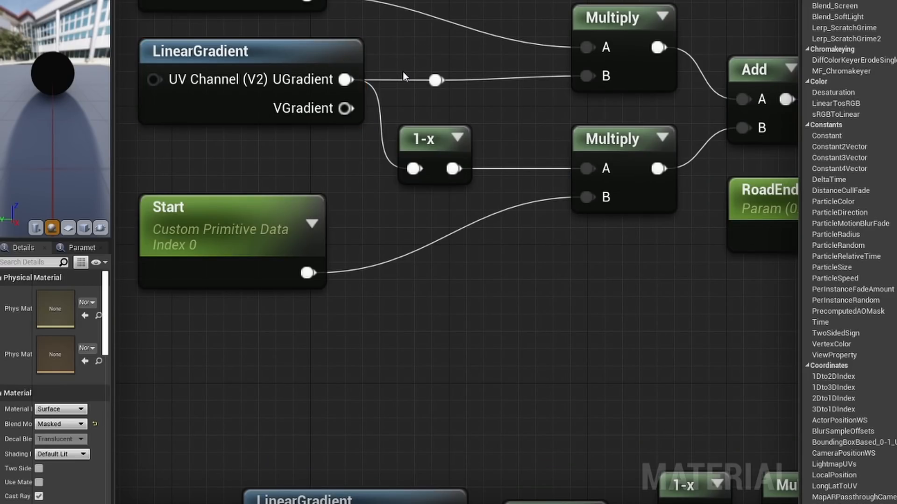
pyautogui.moveTo(444, 161); pyautogui.dragTo(356, 216, button='right')
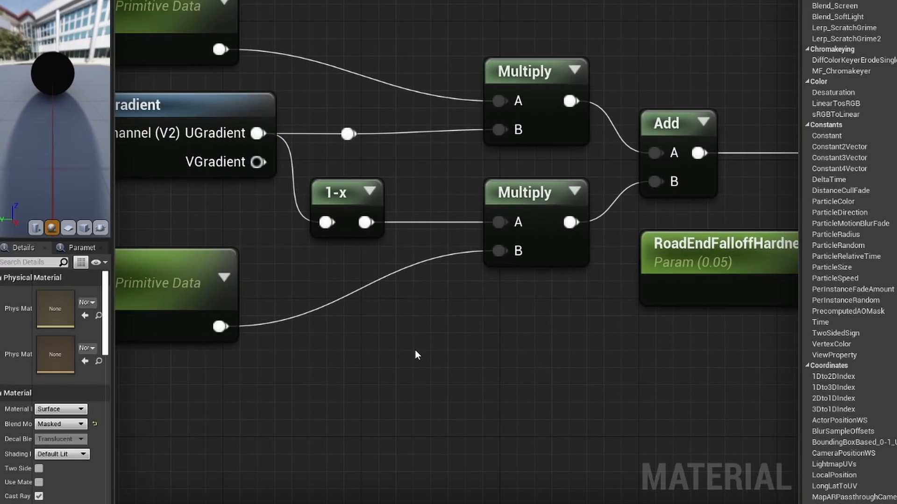
pyautogui.moveTo(387, 182); pyautogui.dragTo(378, 199, button='right')
pyautogui.scroll(-1, 378, 200)
pyautogui.moveTo(499, 84); pyautogui.dragTo(578, 77, button='right')
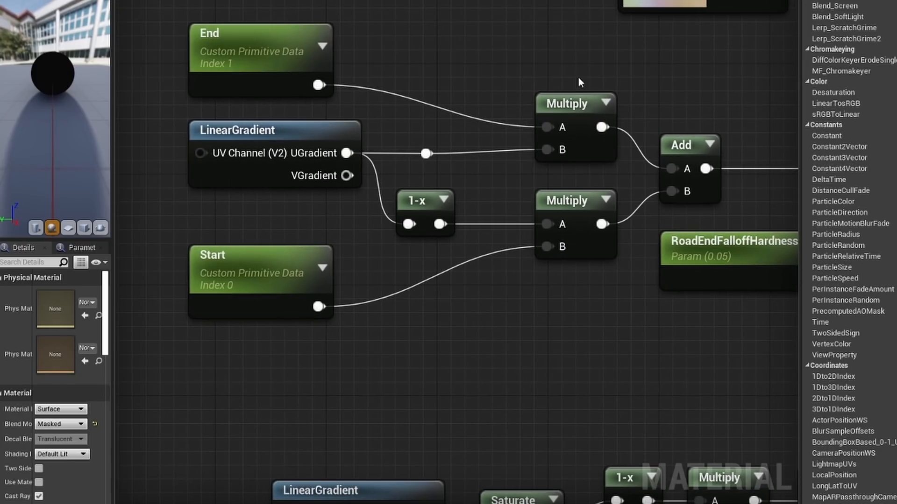
# Examine how the End custom primitive data multiplies the U gradient in the end falloff mask.
pyautogui.click(566, 102)
pyautogui.click(461, 129)
pyautogui.moveTo(466, 130); pyautogui.dragTo(346, 158)
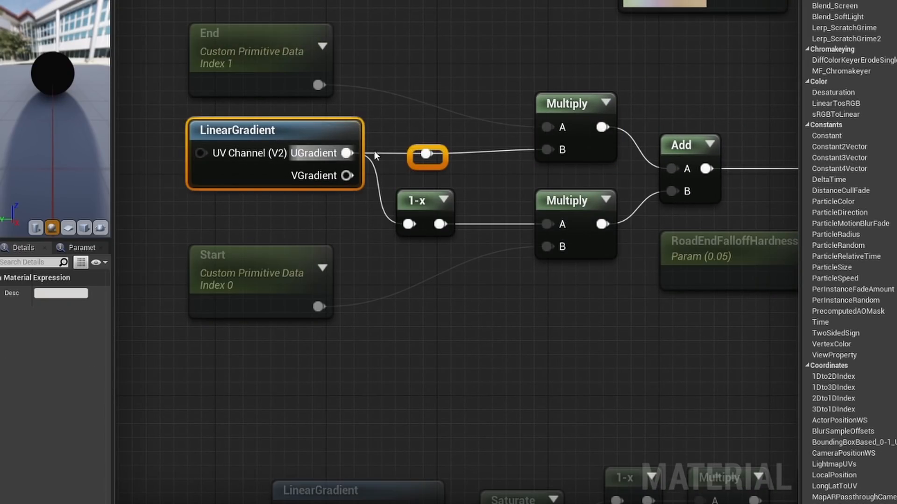
pyautogui.click(562, 58)
pyautogui.moveTo(181, 56); pyautogui.dragTo(181, 56)
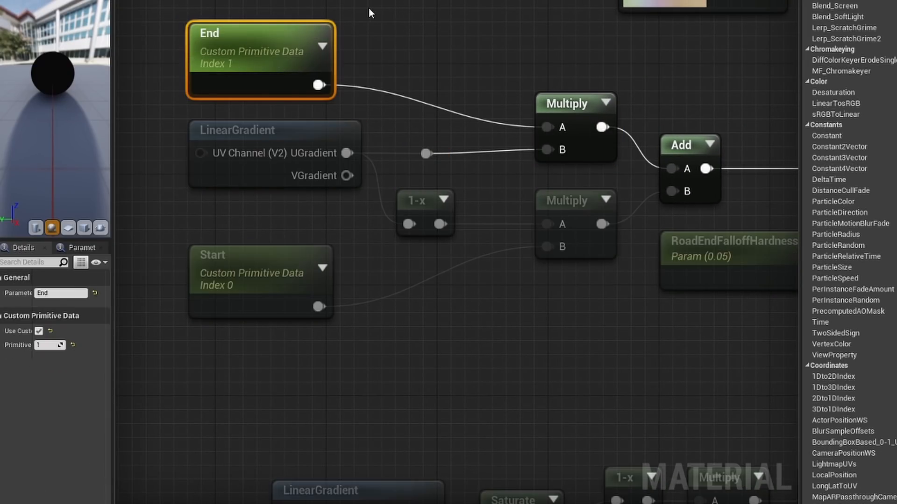
pyautogui.moveTo(242, 46); pyautogui.dragTo(315, 84, button='right')
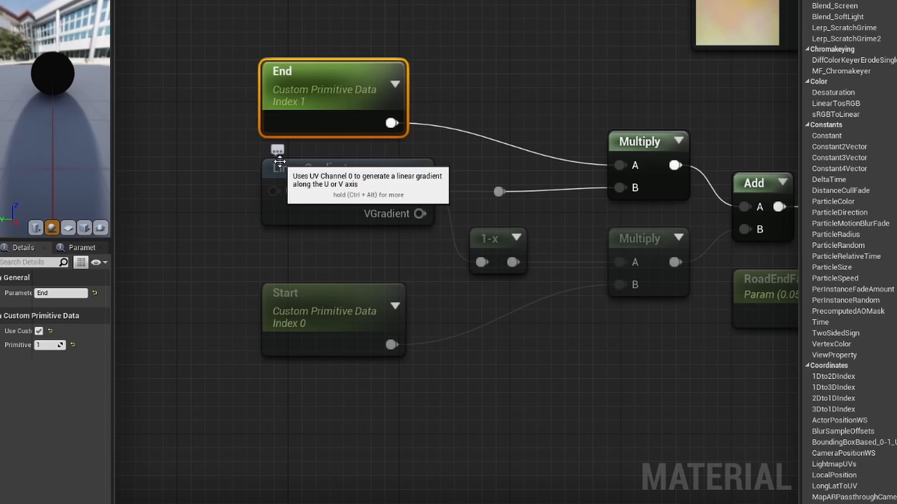
pyautogui.moveTo(460, 424); pyautogui.dragTo(434, 382, button='right')
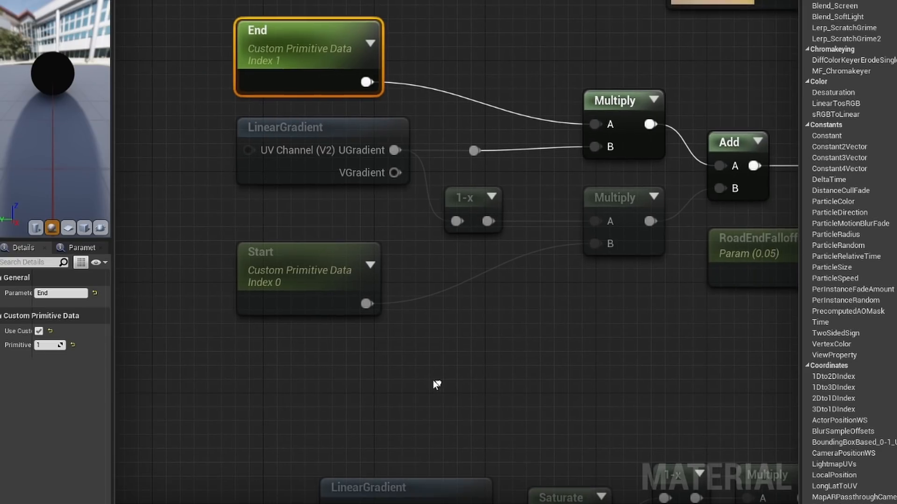
# Examine the Start branch and shift the 1-x node slightly closer to the Multiply it feeds.
pyautogui.moveTo(318, 364); pyautogui.dragTo(262, 232)
pyautogui.moveTo(324, 280); pyautogui.dragTo(77, 256, button='right')
pyautogui.click(279, 262)
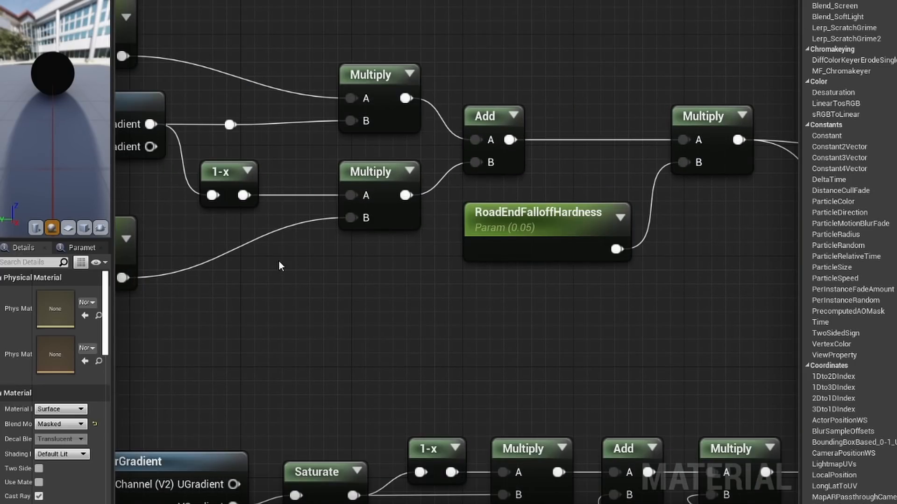
pyautogui.moveTo(279, 261); pyautogui.dragTo(385, 269, button='right')
pyautogui.moveTo(267, 186); pyautogui.dragTo(351, 196)
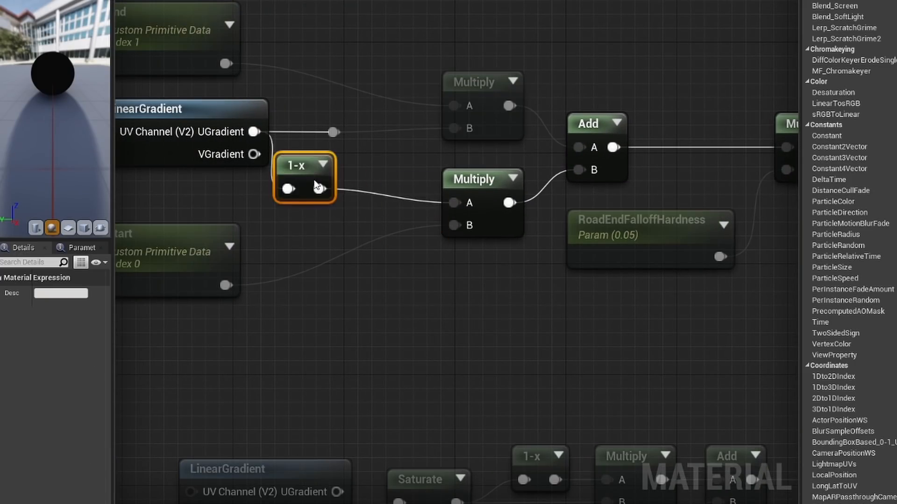
pyautogui.moveTo(280, 209); pyautogui.dragTo(397, 168)
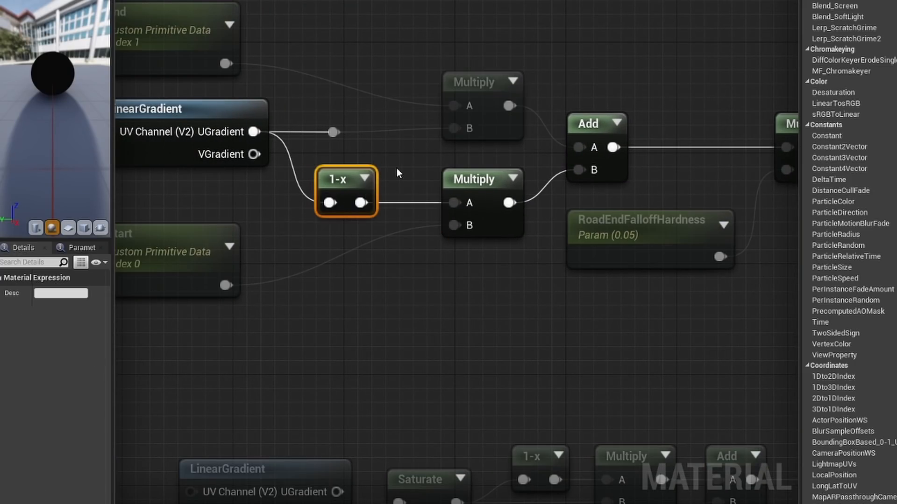
pyautogui.click(397, 168)
# Follow the Add of the Start and End masks into the Multiply controlled by RoadEndFalloffHardness.
pyautogui.moveTo(487, 289); pyautogui.dragTo(462, 233, button='right')
pyautogui.scroll(-1, 463, 233)
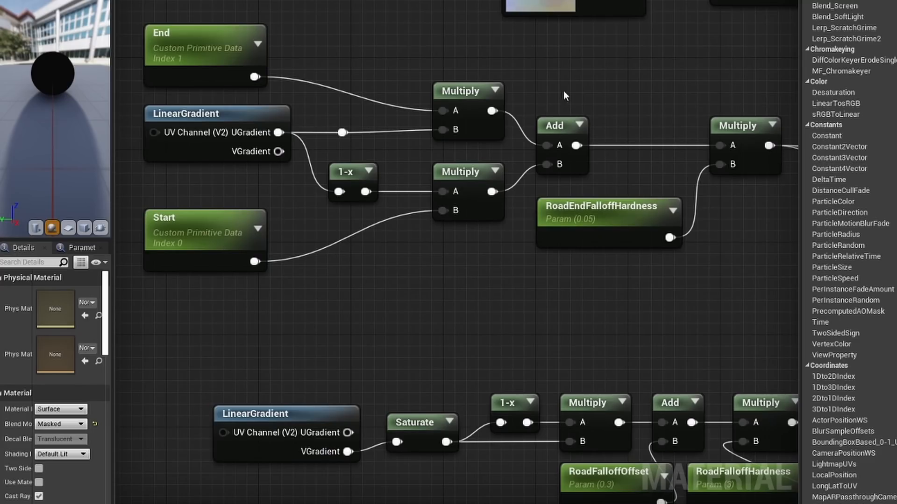
pyautogui.click(563, 124)
pyautogui.moveTo(641, 139); pyautogui.dragTo(432, 113, button='right')
pyautogui.click(433, 113)
pyautogui.moveTo(554, 34); pyautogui.dragTo(514, 136)
pyautogui.moveTo(474, 233); pyautogui.dragTo(509, 231, button='right')
pyautogui.scroll(1, 509, 230)
pyautogui.click(509, 231)
pyautogui.click(365, 181)
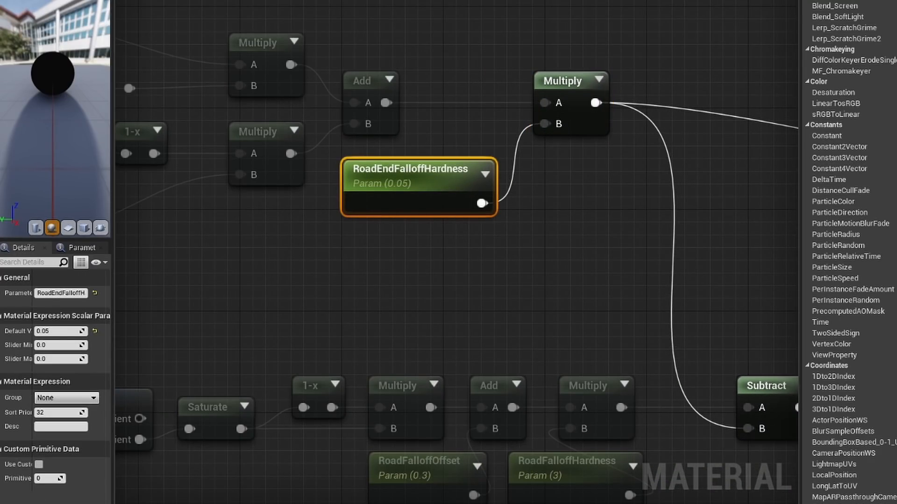
pyautogui.moveTo(438, 256); pyautogui.dragTo(192, 158, button='right')
pyautogui.click(411, 164)
# Examine the Subtract node that takes the end mask away from the RoadFalloffOffset and RoadFalloffHardness edge chain.
pyautogui.moveTo(568, 201); pyautogui.dragTo(478, 76, button='right')
pyautogui.click(455, 196)
pyautogui.click(468, 283)
pyautogui.moveTo(253, 194); pyautogui.dragTo(600, 162, button='right')
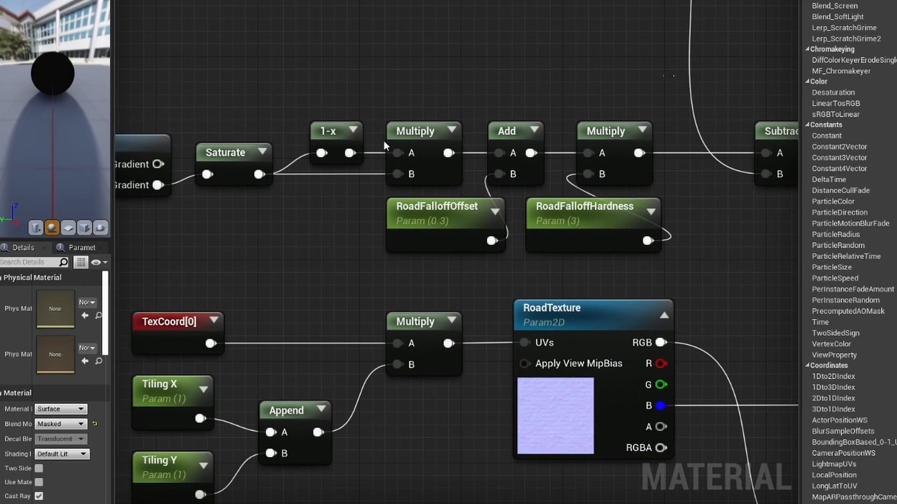
pyautogui.moveTo(384, 145); pyautogui.dragTo(233, 173)
pyautogui.click(841, 310)
pyautogui.click(746, 261)
pyautogui.moveTo(745, 261); pyautogui.dragTo(438, 287, button='right')
pyautogui.scroll(-2, 437, 286)
pyautogui.scroll(-1, 498, 208)
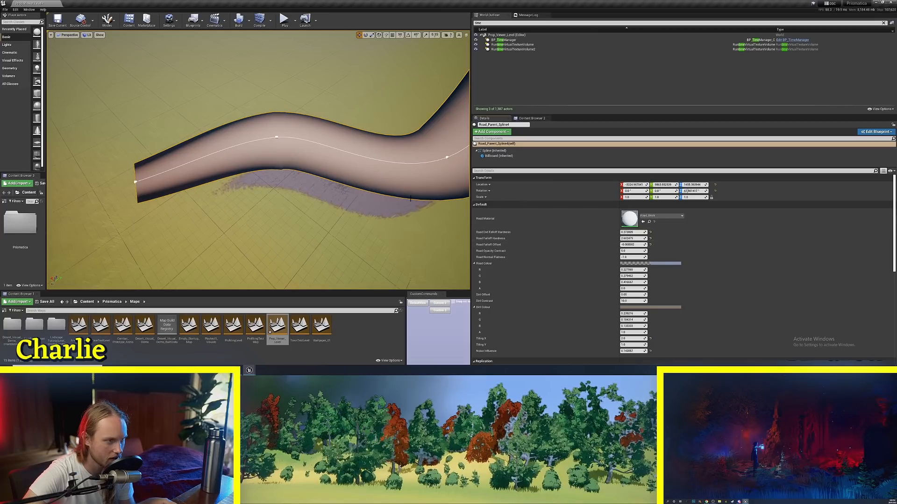
# Inspect the previewed falloff gradient along the road spline's edges and at its end.
pyautogui.moveTo(416, 172); pyautogui.dragTo(232, 155, button='right')
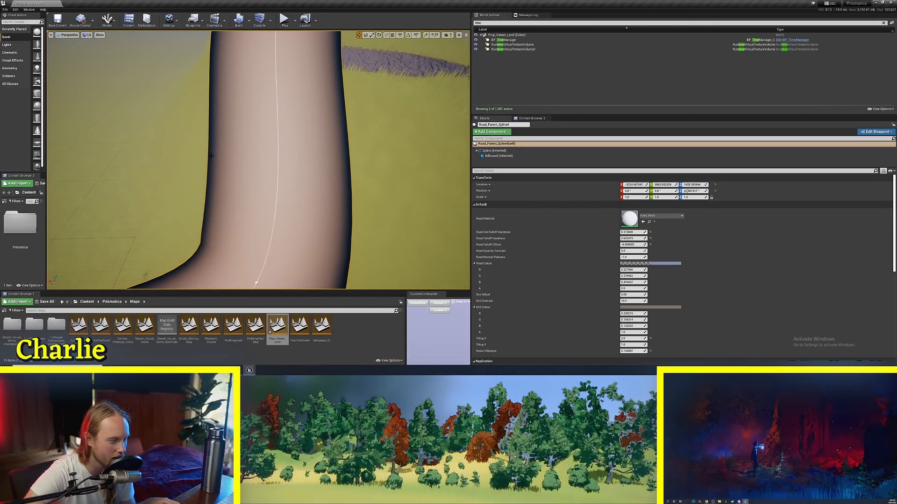
pyautogui.moveTo(297, 154); pyautogui.dragTo(207, 165, button='right')
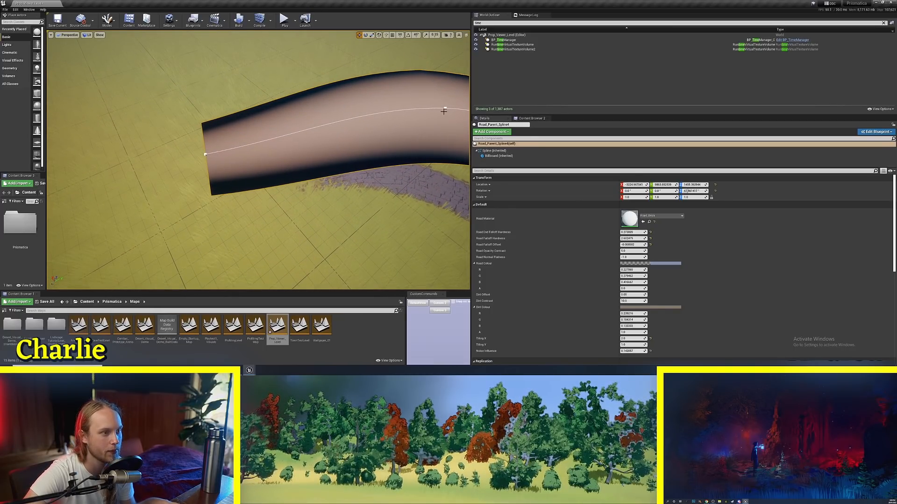
pyautogui.moveTo(447, 108); pyautogui.dragTo(434, 108, button='right')
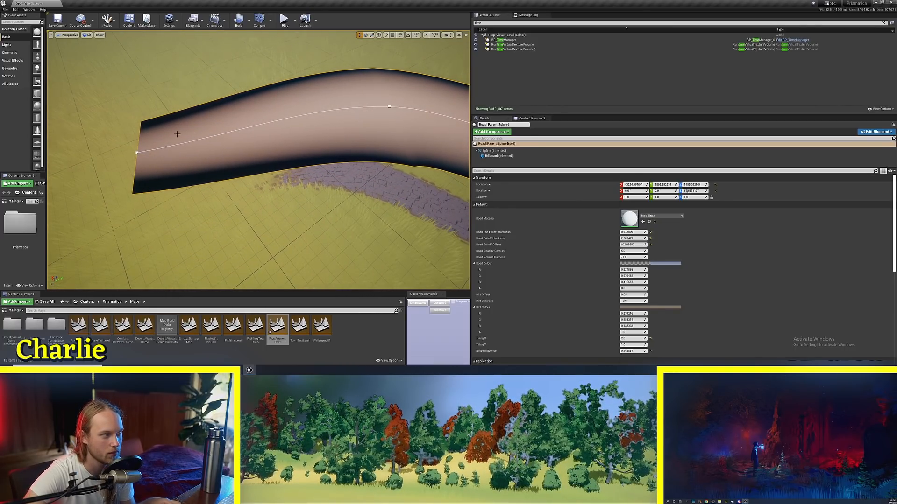
pyautogui.moveTo(203, 141); pyautogui.dragTo(203, 141, button='right')
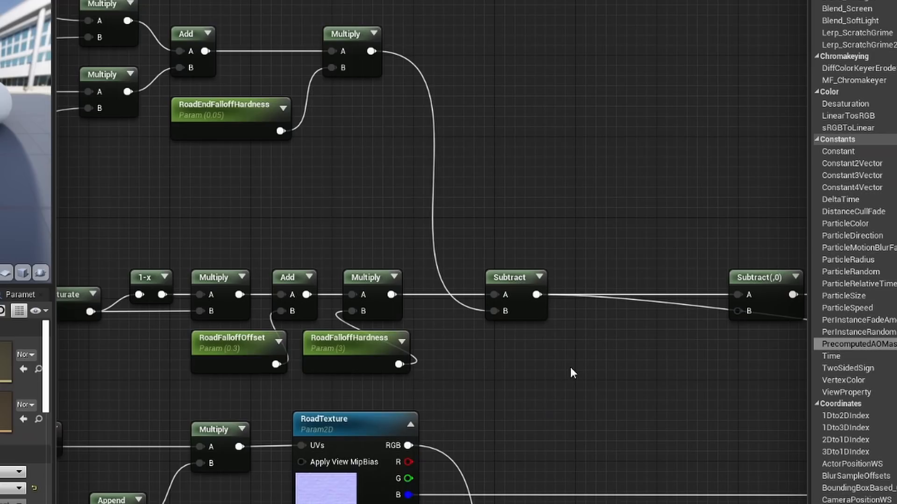
# Follow the material graph past the falloff Subtract nodes to the noise Texture Sample and its Divide(,5000) node.
pyautogui.moveTo(559, 390); pyautogui.dragTo(251, 150, button='right')
pyautogui.moveTo(274, 228); pyautogui.dragTo(551, 447, button='right')
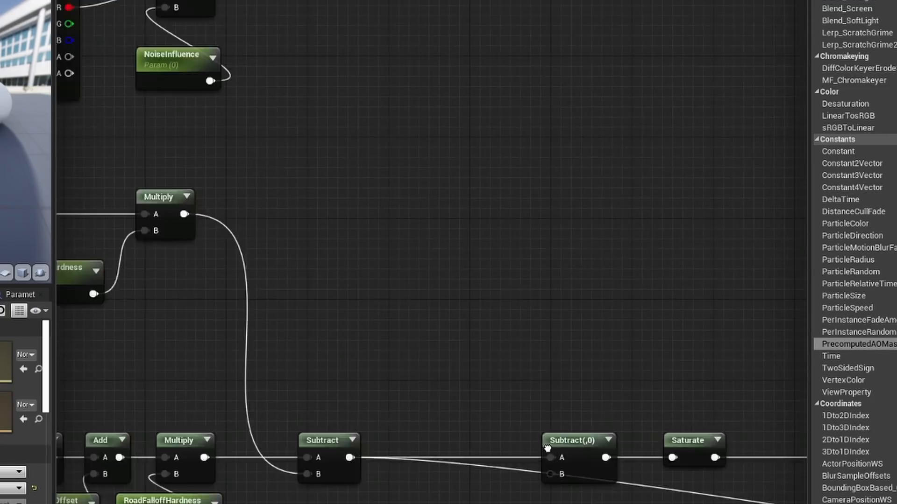
pyautogui.moveTo(168, 91); pyautogui.dragTo(245, 206, button='right')
pyautogui.moveTo(286, 106); pyautogui.dragTo(636, 355)
pyautogui.moveTo(339, 120); pyautogui.dragTo(714, 409, button='right')
pyautogui.moveTo(309, 208); pyautogui.dragTo(402, 234, button='right')
pyautogui.scroll(4, 402, 234)
pyautogui.moveTo(367, 82); pyautogui.dragTo(325, 131, button='right')
pyautogui.moveTo(519, 70); pyautogui.dragTo(139, 308)
pyautogui.click(138, 309)
pyautogui.moveTo(450, 84); pyautogui.dragTo(55, 243)
pyautogui.click(455, 317)
pyautogui.moveTo(455, 317); pyautogui.dragTo(86, 282, button='right')
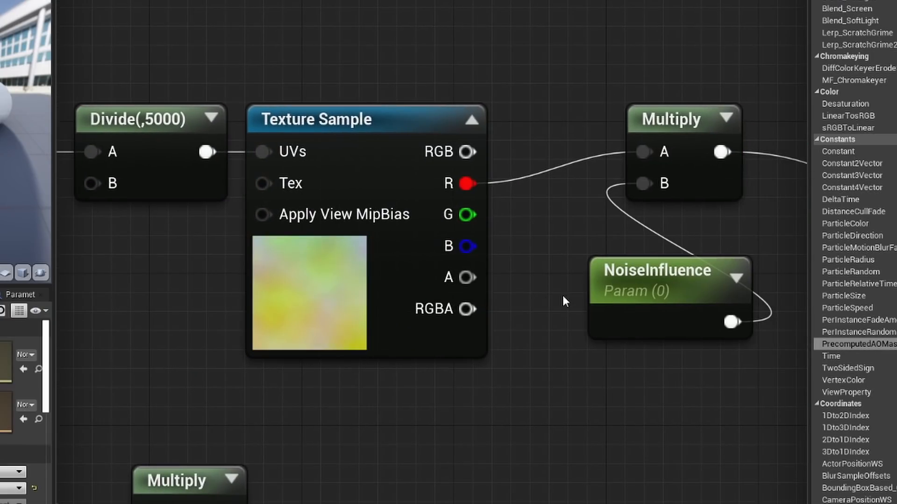
# Examine the Multiply of the noise texture's red channel by NoiseInfluence and follow its output to the Subtract.
pyautogui.moveTo(539, 281); pyautogui.dragTo(338, 222, button='right')
pyautogui.scroll(-1, 337, 222)
pyautogui.moveTo(560, 55); pyautogui.dragTo(321, 234)
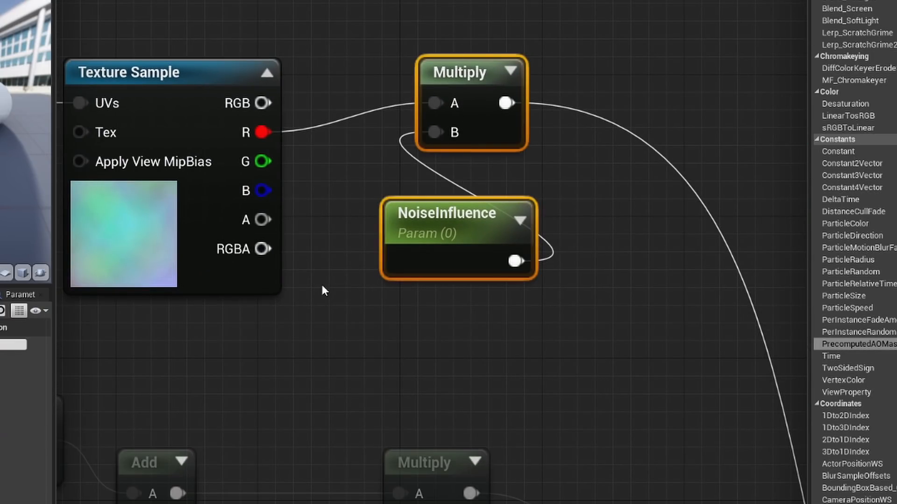
pyautogui.click(321, 234)
pyautogui.moveTo(598, 342); pyautogui.dragTo(323, 92, button='right')
pyautogui.scroll(-2, 322, 92)
pyautogui.moveTo(747, 500); pyautogui.dragTo(343, 192, button='right')
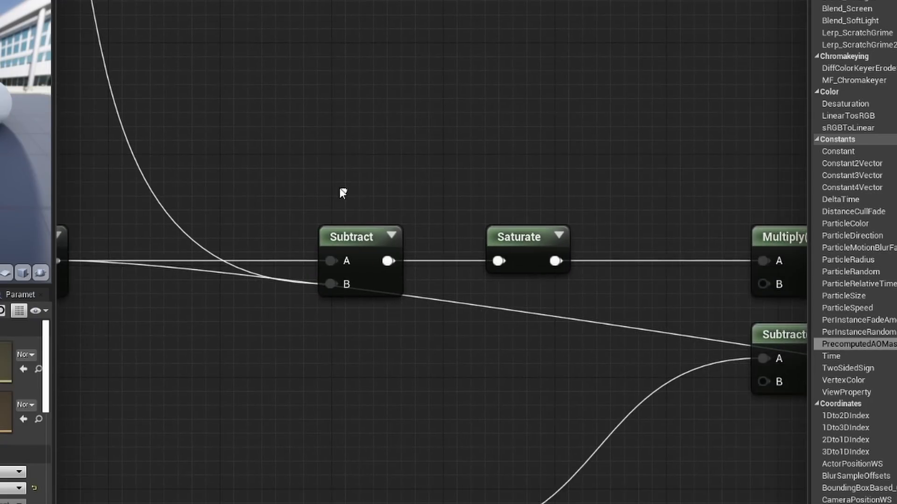
# Examine the Subtract that applies the noise to the falloff mask and the Saturate after it.
pyautogui.scroll(3, 343, 194)
pyautogui.moveTo(357, 164); pyautogui.dragTo(402, 387)
pyautogui.click(416, 129)
pyautogui.moveTo(356, 137); pyautogui.dragTo(107, 86, button='right')
pyautogui.scroll(-2, 107, 86)
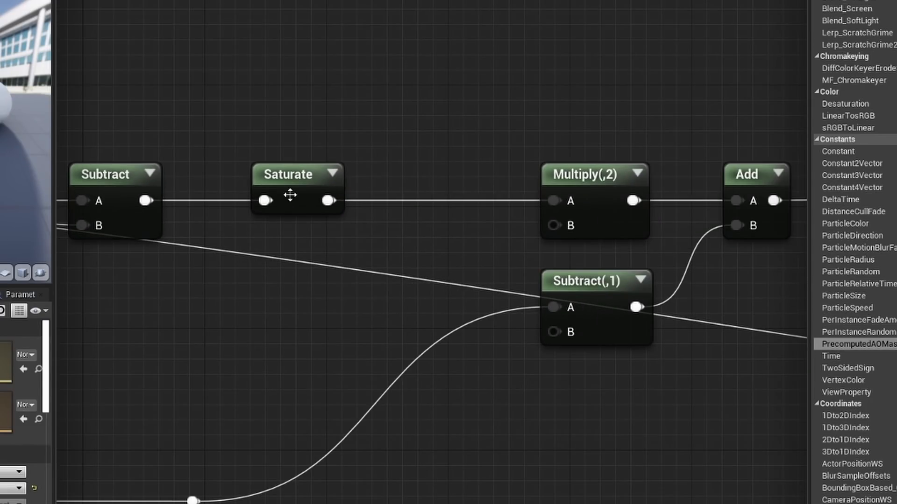
pyautogui.moveTo(328, 200); pyautogui.dragTo(442, 303)
pyautogui.scroll(-1, 654, 278)
pyautogui.moveTo(442, 303); pyautogui.dragTo(442, 303)
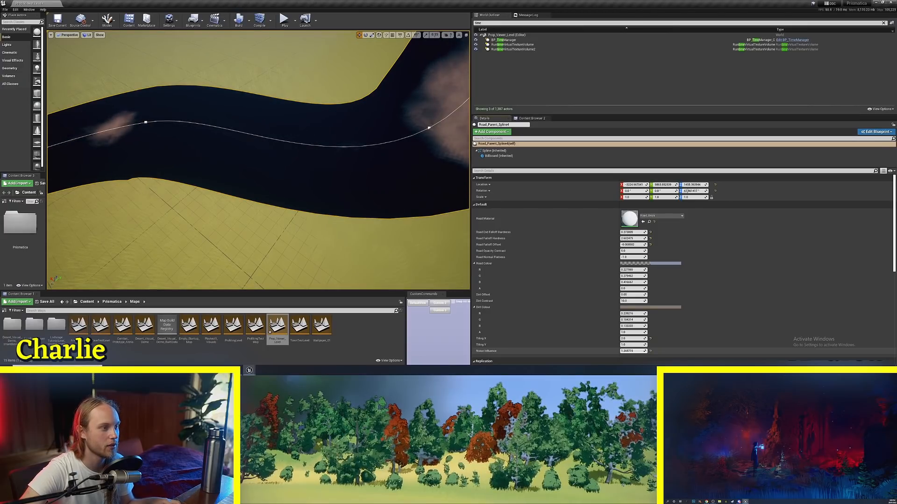
# Lower the road spline's Noise Influence and raise its Road Falloff Offset to about 0.12.
pyautogui.press('s')
pyautogui.moveTo(355, 187)
pyautogui.mouseDown(button='right')
pyautogui.moveTo(343, 154)
pyautogui.moveTo(355, 171)
pyautogui.mouseUp(button='right')
pyautogui.press('w')
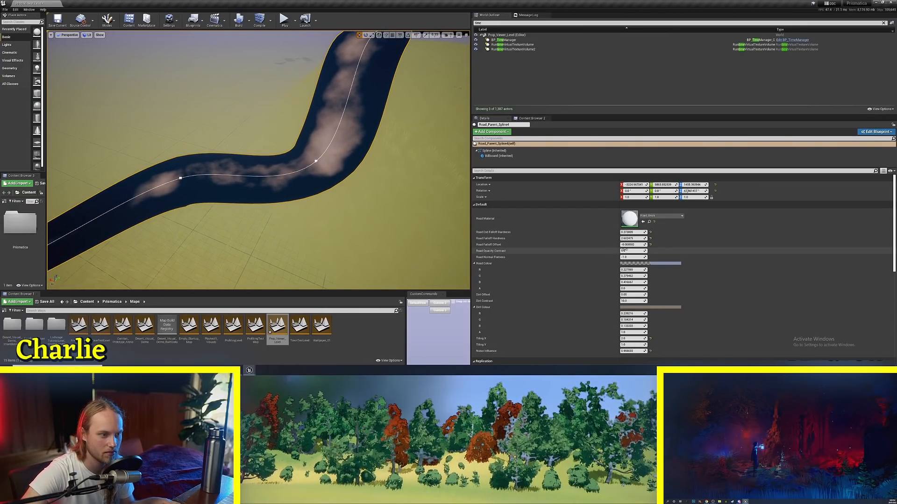
pyautogui.moveTo(630, 245); pyautogui.dragTo(651, 244)
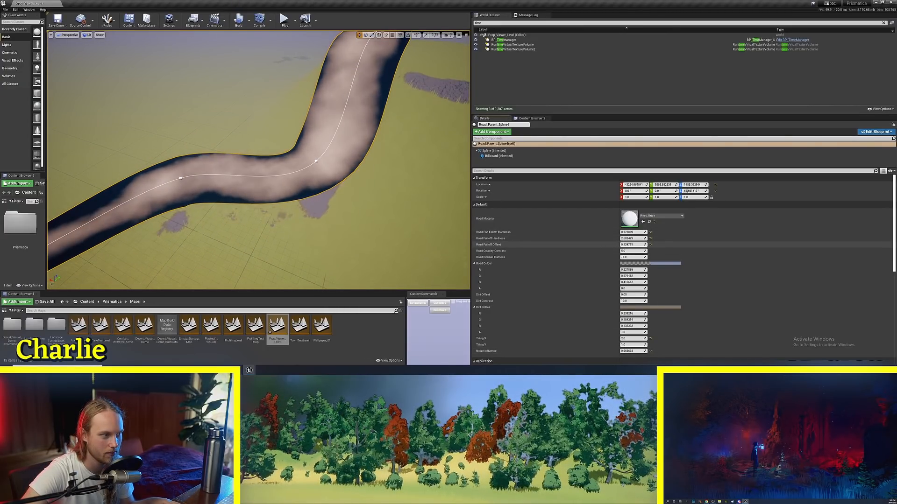
pyautogui.press('q')
pyautogui.moveTo(336, 173); pyautogui.dragTo(331, 183, button='right')
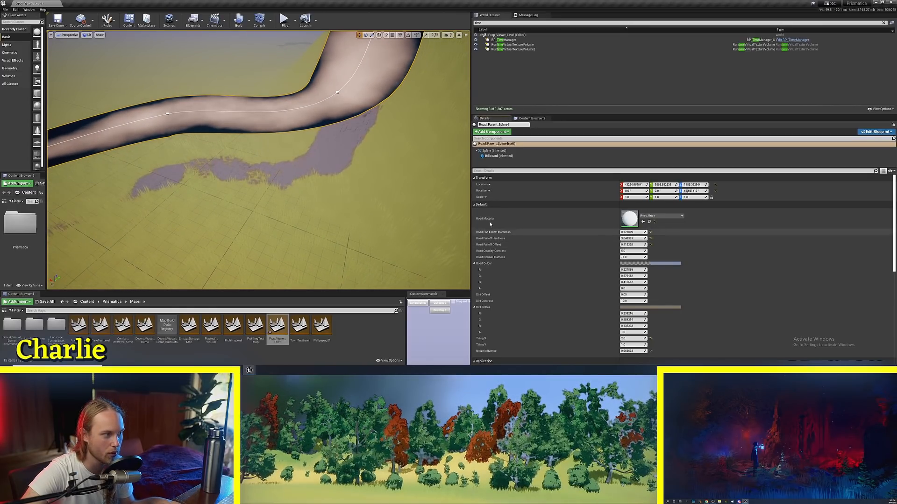
# Inspect the noise-broken road mask and the cobblestone patches blending into the landscape from several angles.
pyautogui.press('w')
pyautogui.moveTo(355, 187); pyautogui.dragTo(338, 198, button='right')
pyautogui.press('e')
pyautogui.scroll(-10, 183, 112)
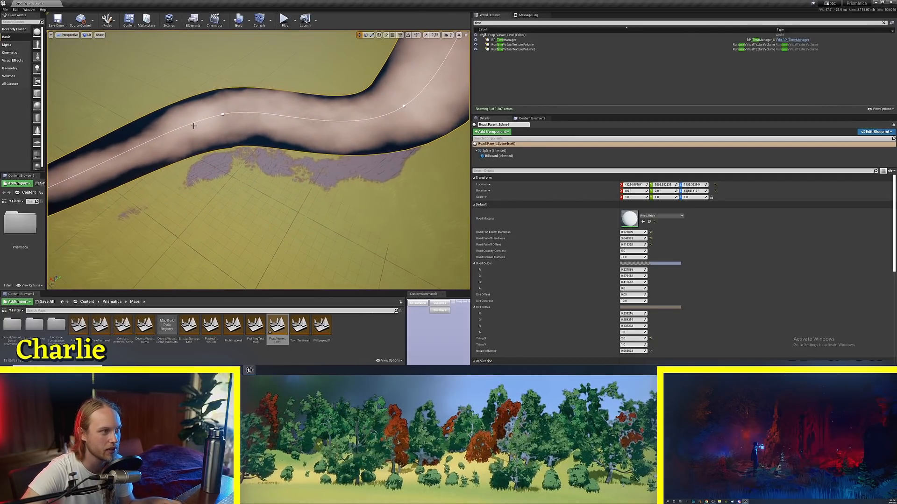
pyautogui.moveTo(209, 127); pyautogui.dragTo(161, 171, button='right')
pyautogui.press('w')
pyautogui.press('w')
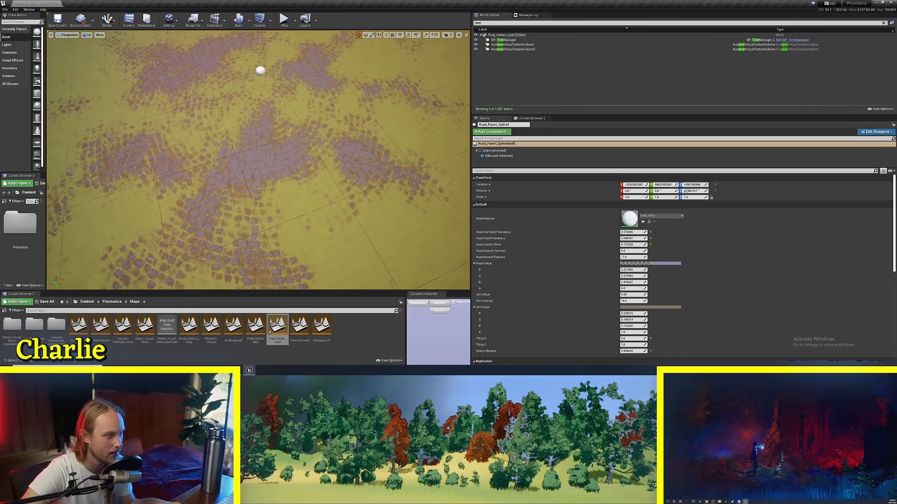
pyautogui.press('w')
pyautogui.moveTo(274, 175)
pyautogui.mouseDown(button='right')
pyautogui.moveTo(289, 177)
pyautogui.moveTo(277, 182)
pyautogui.moveTo(281, 157)
pyautogui.moveTo(269, 154)
pyautogui.moveTo(275, 174)
pyautogui.mouseUp(button='right')
pyautogui.press('s')
pyautogui.press('w')
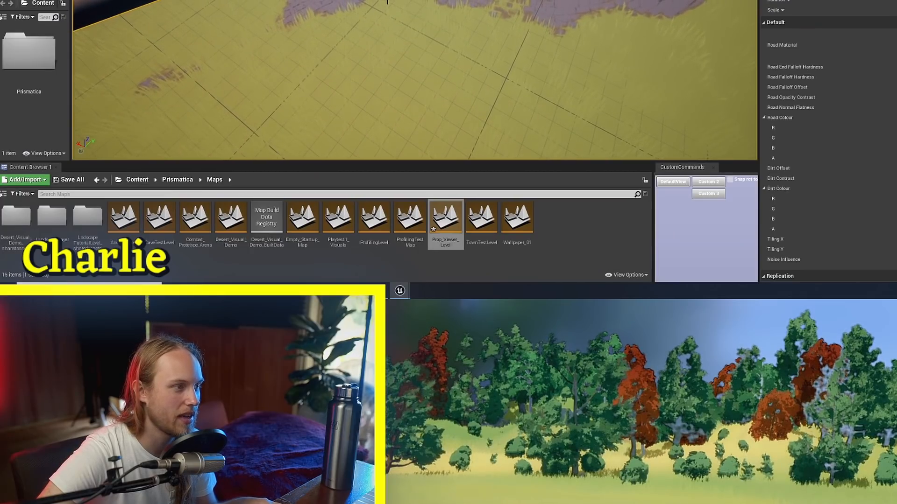
pyautogui.moveTo(450, 193); pyautogui.dragTo(432, 196, button='right')
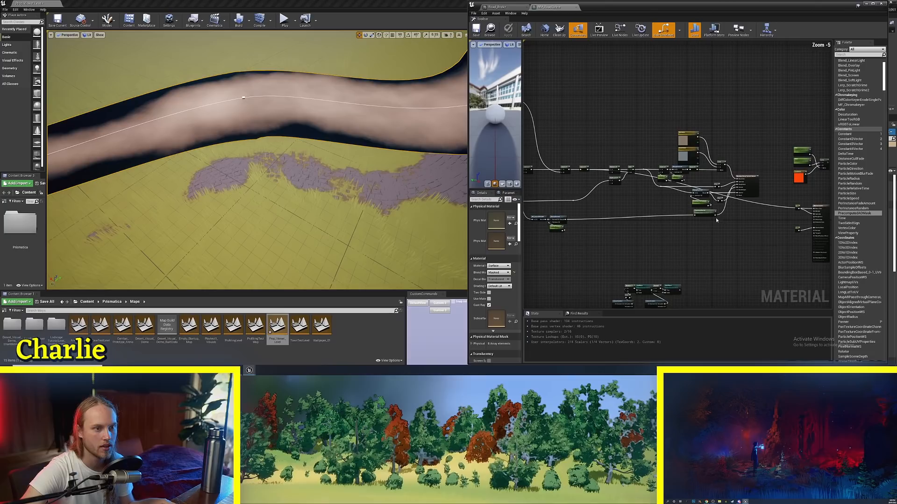
# Examine the Subtract, Saturate, Multiply(,2) and Subtract(,1) nodes alongside the road preview in the level viewport.
pyautogui.scroll(5, 758, 205)
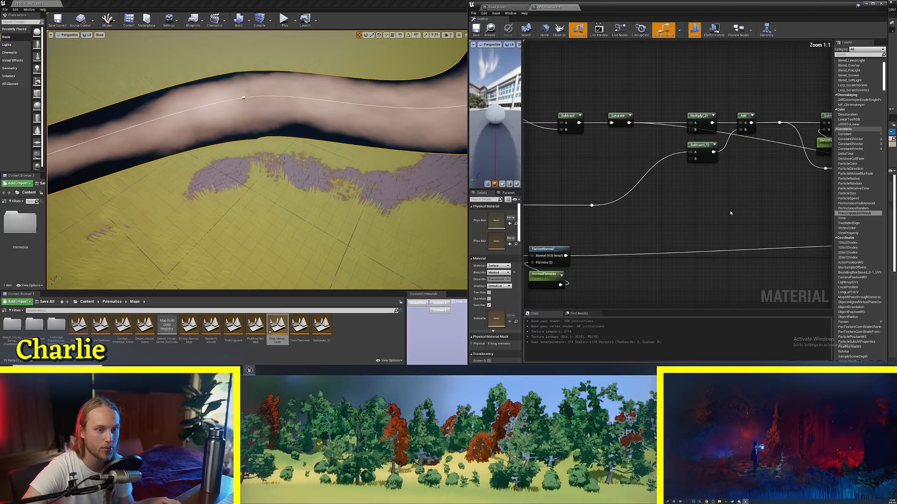
pyautogui.moveTo(733, 214); pyautogui.dragTo(711, 252, button='right')
pyautogui.press('w')
pyautogui.moveTo(327, 168); pyautogui.dragTo(308, 206, button='right')
pyautogui.press('s')
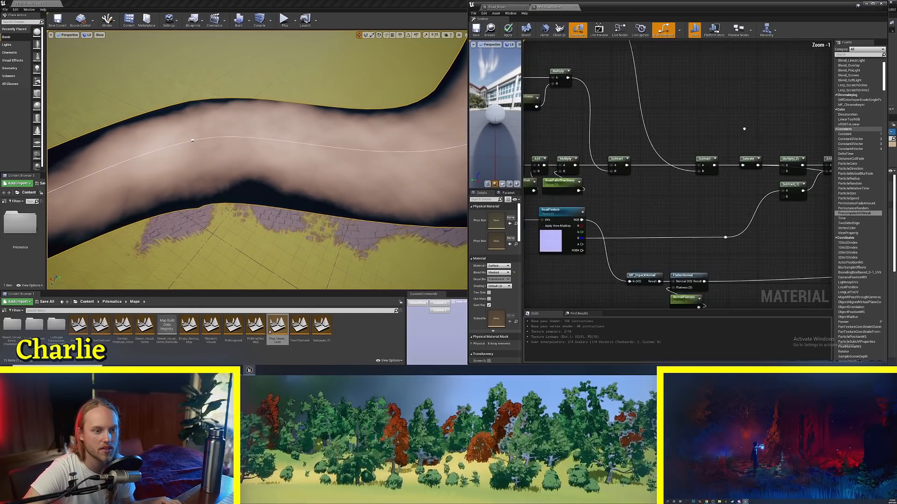
# Examine the mask chain from Multiply(,2) and Subtract(,1) through Add to where it branches to the dirt and opacity nodes.
pyautogui.scroll(-4, 744, 129)
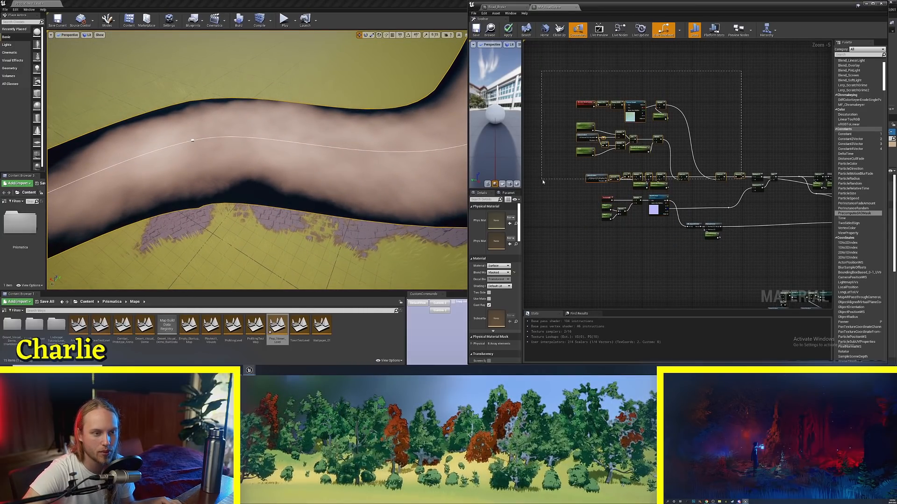
pyautogui.scroll(10, 757, 182)
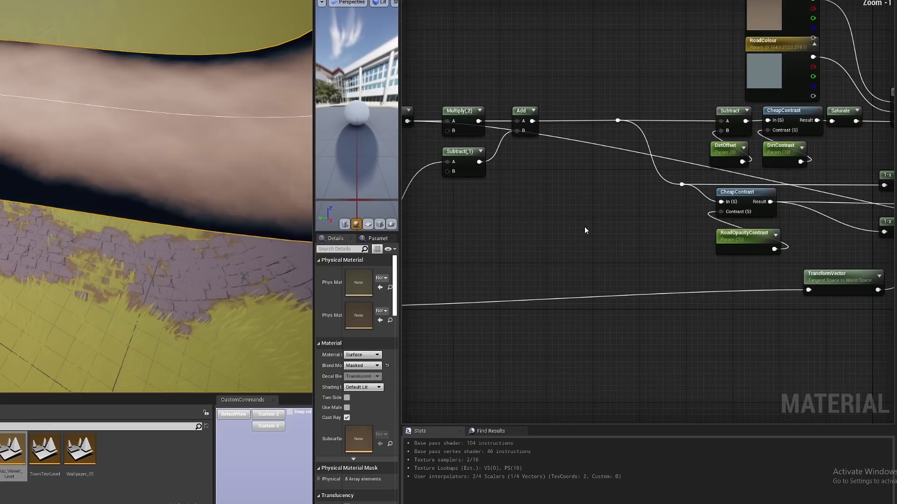
pyautogui.scroll(-4, 584, 226)
pyautogui.scroll(4, 659, 139)
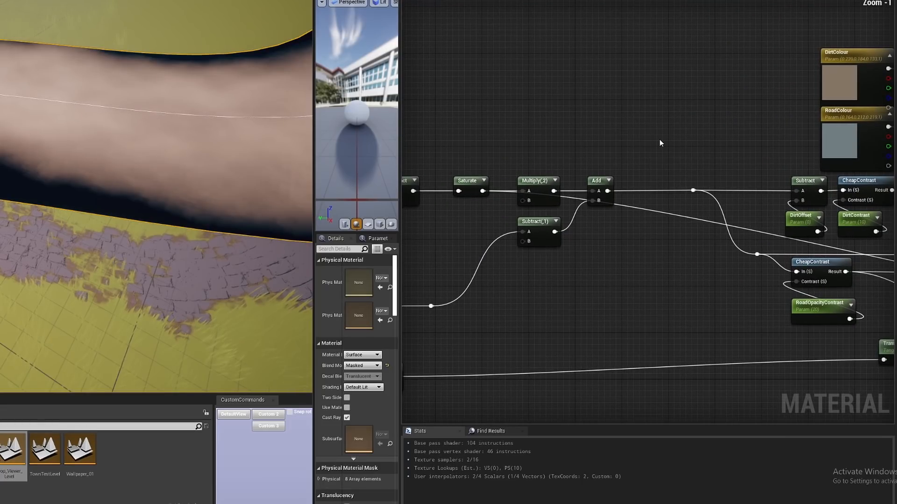
pyautogui.moveTo(730, 138); pyautogui.dragTo(682, 199)
pyautogui.moveTo(682, 266); pyautogui.dragTo(488, 254, button='right')
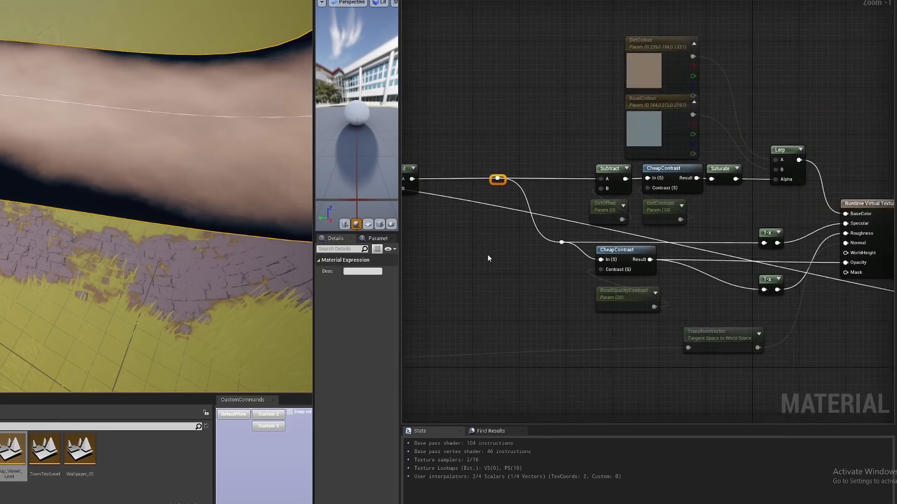
pyautogui.keyDown('ctrl'); pyautogui.scroll(4, 519, 222); pyautogui.keyUp('ctrl')
pyautogui.moveTo(673, 128); pyautogui.dragTo(780, 187)
pyautogui.moveTo(708, 205)
pyautogui.mouseDown(button='right')
pyautogui.moveTo(698, 204)
pyautogui.moveTo(712, 203)
pyautogui.mouseUp(button='right')
pyautogui.hotkey('ctrl', 'z')
# Examine the Subtract, CheapContrast and Saturate nodes driven by DirtOffset and DirtContrast, and the CheapContrast driven by RoadOpacityContrast.
pyautogui.moveTo(802, 184); pyautogui.dragTo(622, 212, button='right')
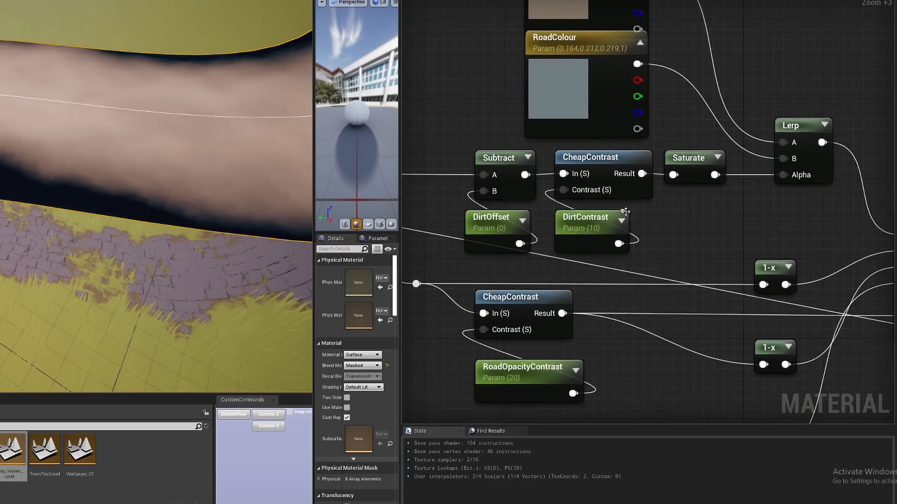
pyautogui.scroll(-1, 623, 213)
pyautogui.moveTo(731, 139); pyautogui.dragTo(473, 252)
pyautogui.moveTo(435, 226); pyautogui.dragTo(557, 231, button='right')
pyautogui.scroll(5, 561, 227)
pyautogui.click(572, 233)
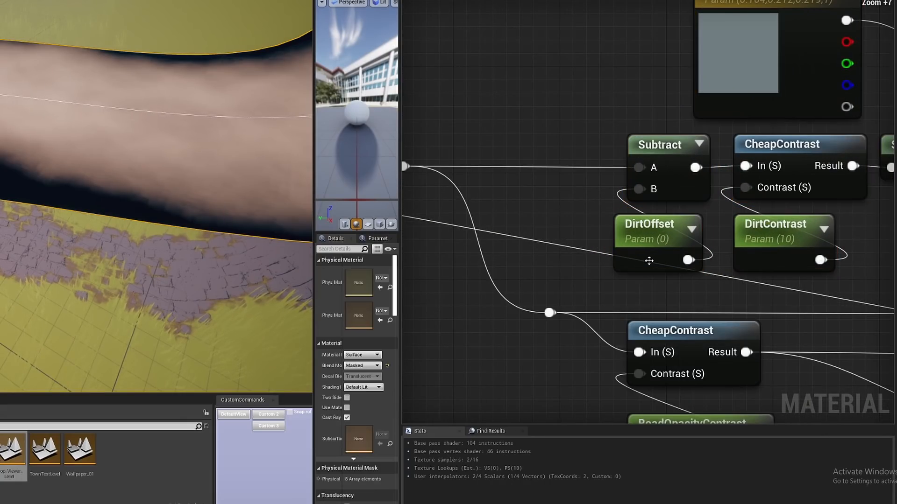
pyautogui.click(781, 264)
pyautogui.moveTo(783, 267); pyautogui.dragTo(696, 147, button='right')
pyautogui.click(756, 233)
pyautogui.scroll(-4, 694, 245)
pyautogui.moveTo(695, 246); pyautogui.dragTo(646, 191, button='right')
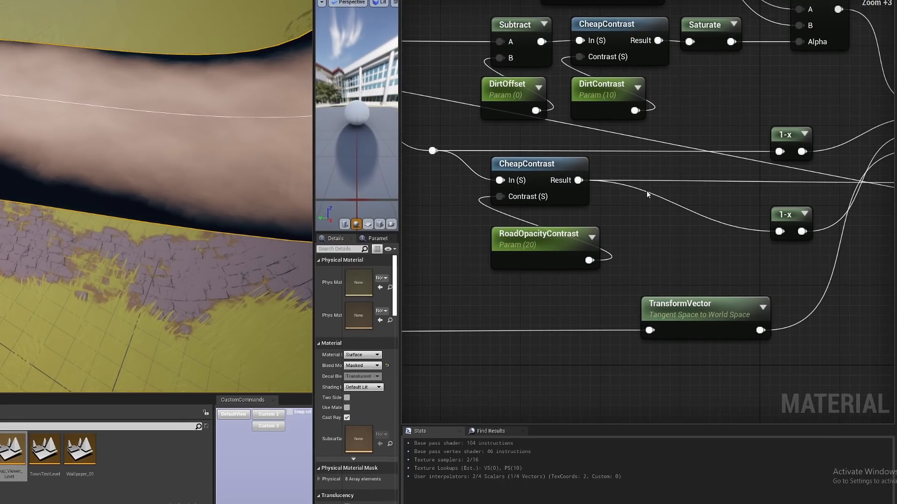
# Inspect the dirt blending around the cobblestone edges up close in the level viewport.
pyautogui.moveTo(634, 232); pyautogui.dragTo(674, 228, button='right')
pyautogui.scroll(4, 671, 228)
pyautogui.moveTo(583, 243)
pyautogui.mouseDown()
pyautogui.moveTo(576, 230)
pyautogui.moveTo(596, 240)
pyautogui.moveTo(584, 243)
pyautogui.mouseUp()
pyautogui.press('w')
pyautogui.moveTo(157, 196); pyautogui.dragTo(158, 261, button='right')
pyautogui.press('w')
pyautogui.moveTo(156, 197); pyautogui.dragTo(133, 197, button='right')
pyautogui.moveTo(133, 196); pyautogui.dragTo(131, 191, button='right')
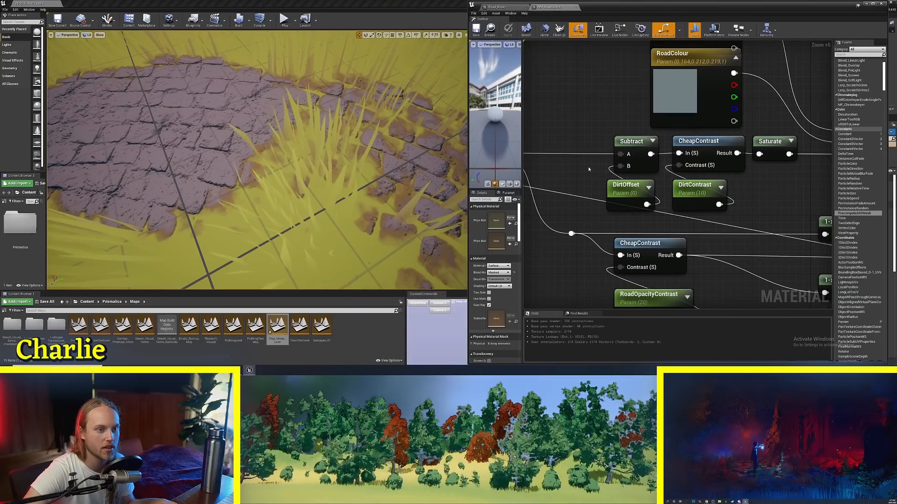
# Examine how DirtOffset and DirtContrast shape the Lerp alpha that blends DirtColour and RoadColour into the BaseColor.
pyautogui.moveTo(589, 131)
pyautogui.mouseDown(button='right')
pyautogui.moveTo(689, 145)
pyautogui.moveTo(592, 126)
pyautogui.mouseUp(button='right')
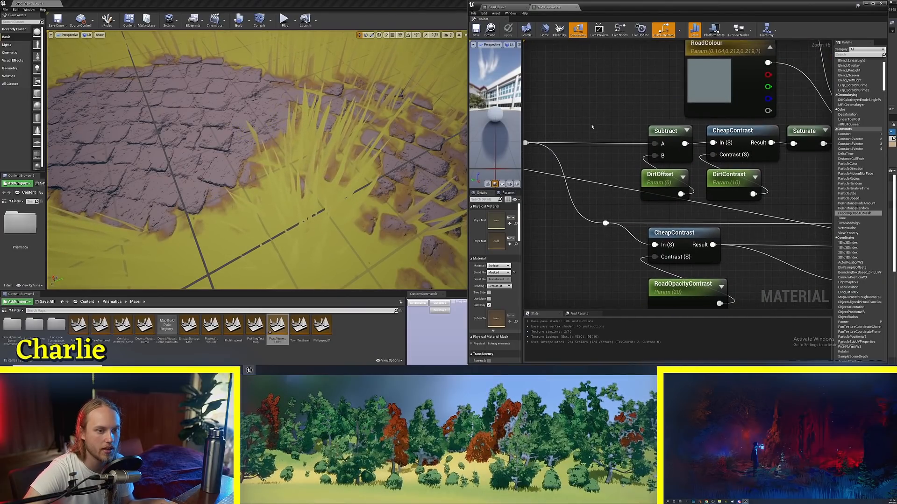
pyautogui.moveTo(797, 183); pyautogui.dragTo(798, 184)
pyautogui.moveTo(798, 184); pyautogui.dragTo(771, 196, button='right')
pyautogui.click(775, 194)
pyautogui.moveTo(778, 194); pyautogui.dragTo(635, 199)
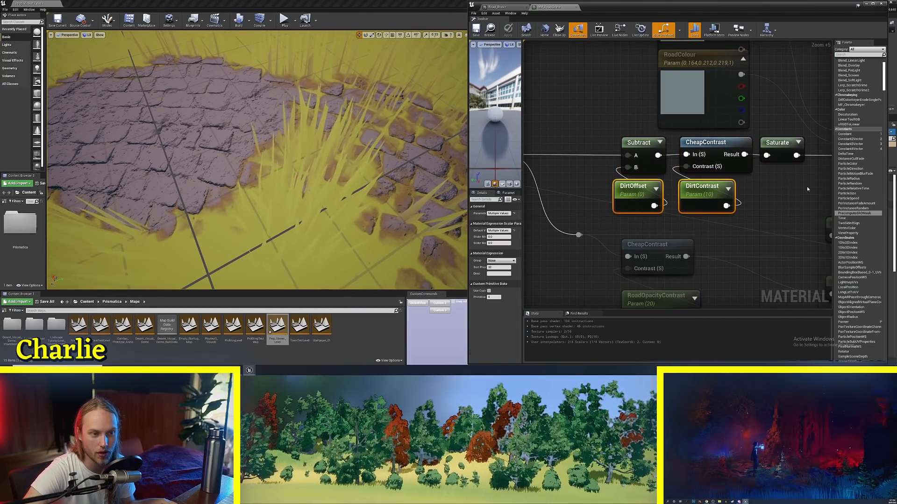
pyautogui.click(807, 186)
pyautogui.scroll(-3, 785, 189)
pyautogui.moveTo(785, 189); pyautogui.dragTo(709, 261, button='right')
pyautogui.moveTo(746, 183); pyautogui.dragTo(723, 156, button='right')
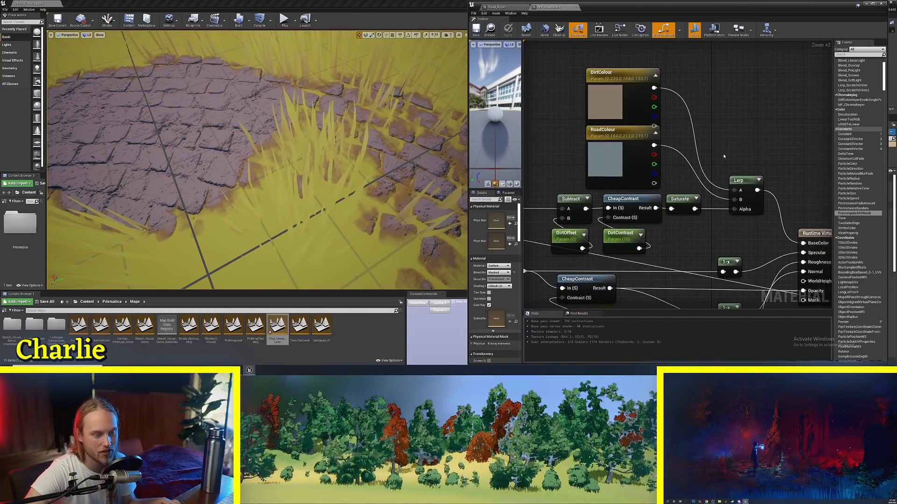
pyautogui.click(617, 154)
pyautogui.click(605, 115)
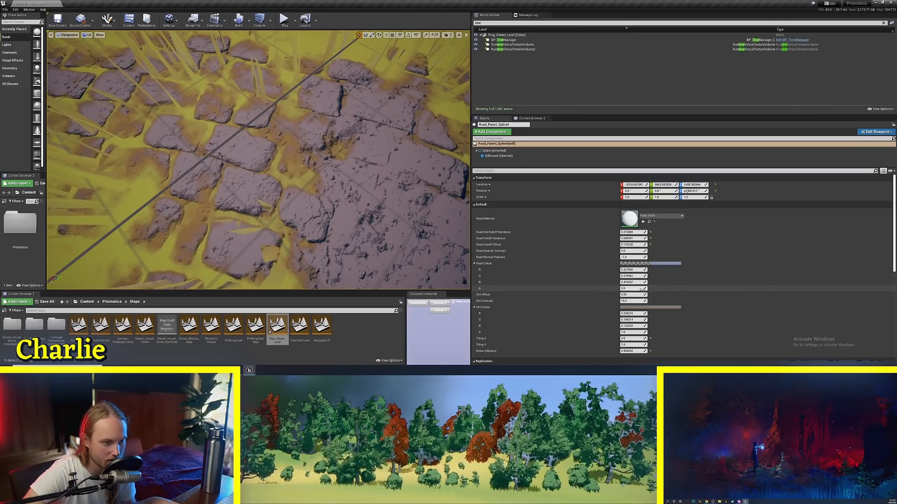
# Raise the road spline's Dirt Offset as a test, and settle it at about 0.098.
pyautogui.moveTo(634, 295); pyautogui.dragTo(650, 294)
pyautogui.moveTo(401, 210); pyautogui.dragTo(416, 203, button='right')
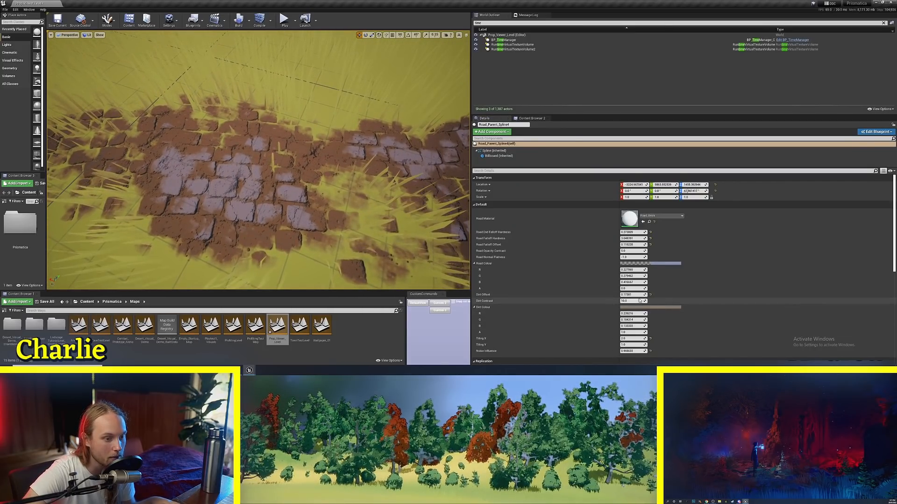
pyautogui.moveTo(634, 295)
pyautogui.mouseDown()
pyautogui.moveTo(612, 295)
pyautogui.moveTo(630, 295)
pyautogui.mouseUp()
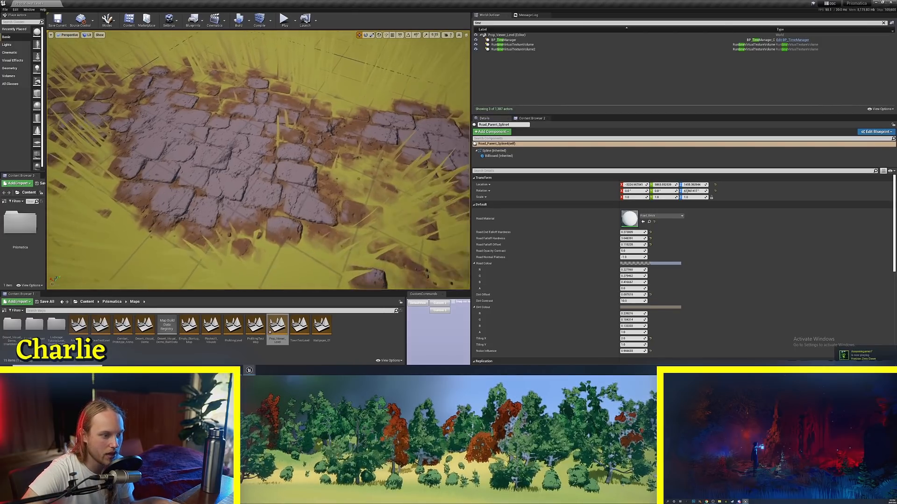
# Try an extreme Dirt Contrast and values down to about 1.7, inspecting the dirt between the cobblestones.
pyautogui.moveTo(331, 251); pyautogui.dragTo(418, 323, button='right')
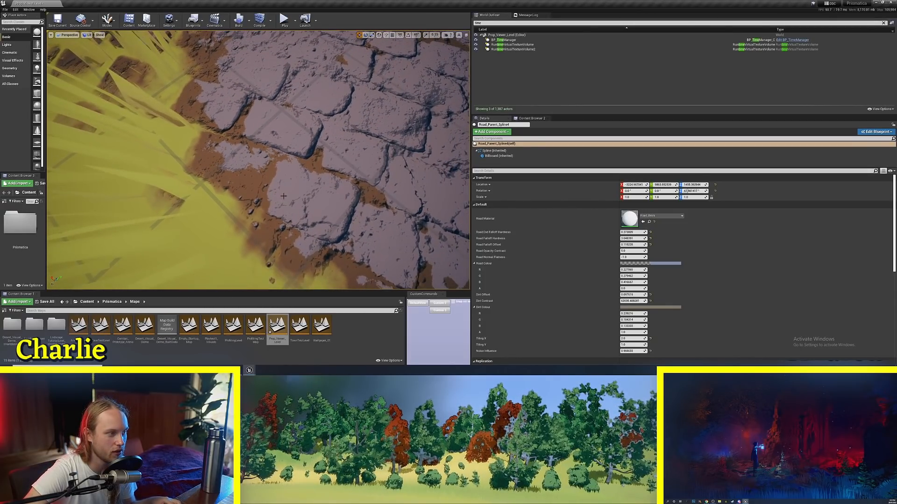
pyautogui.moveTo(274, 175); pyautogui.dragTo(229, 168, button='right')
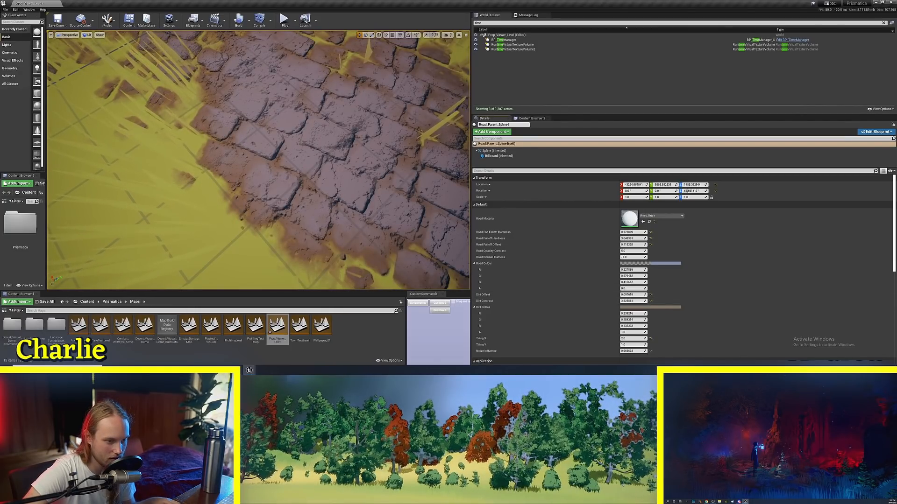
pyautogui.moveTo(632, 302); pyautogui.dragTo(624, 301)
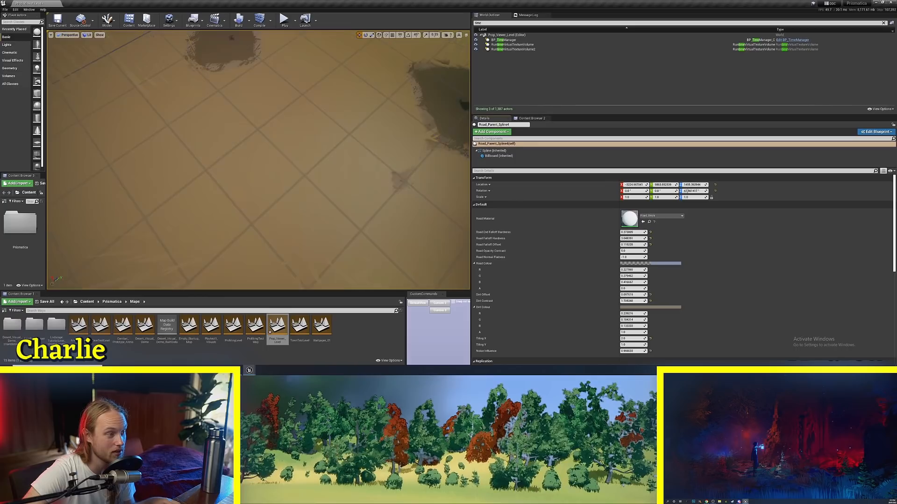
pyautogui.moveTo(261, 177); pyautogui.dragTo(290, 164, button='right')
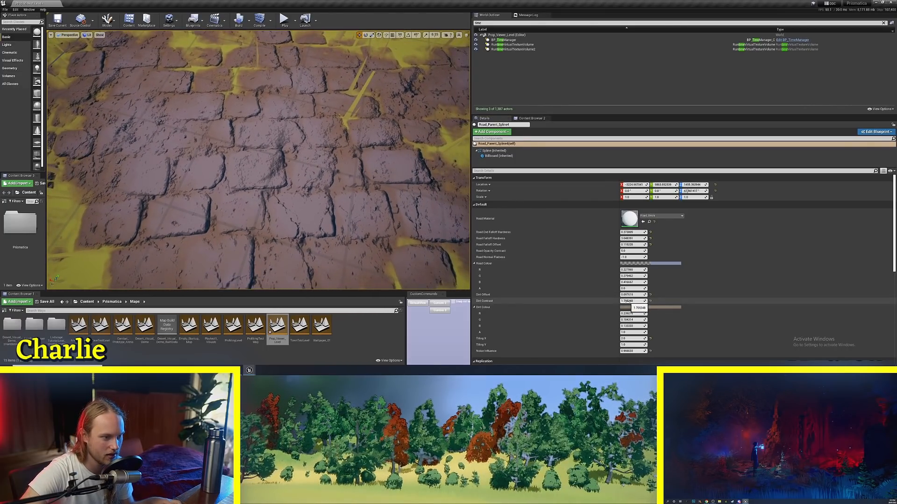
# Set the road spline's Dirt Contrast to 10 and view the cobblestones from farther away.
pyautogui.moveTo(628, 302)
pyautogui.mouseDown()
pyautogui.moveTo(654, 301)
pyautogui.moveTo(628, 301)
pyautogui.mouseUp()
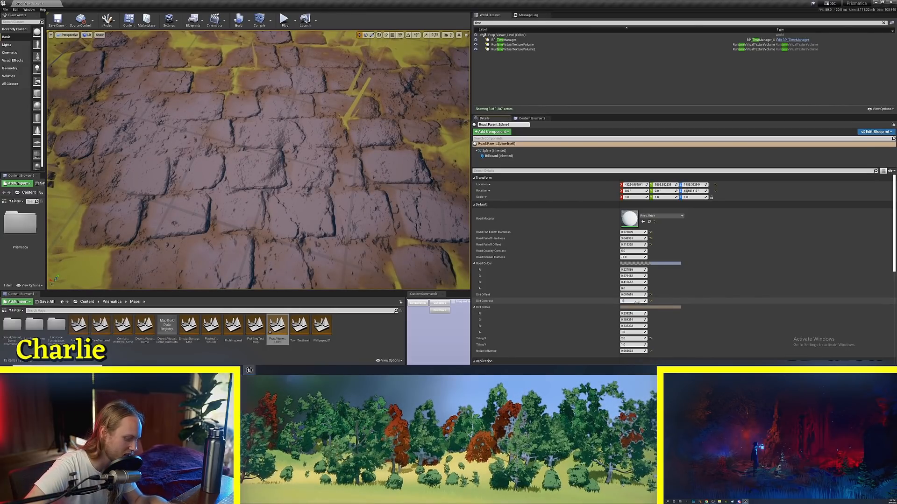
pyautogui.write('0')
pyautogui.press('Return')
pyautogui.moveTo(184, 127); pyautogui.dragTo(140, 150, button='right')
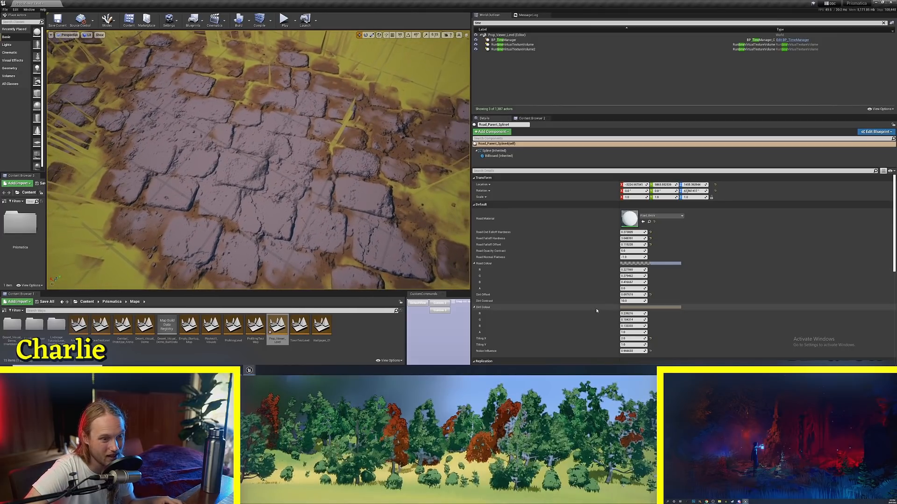
# Return to the road material graph and examine the CheapContrast node with its RoadOpacityContrast parameter.
pyautogui.hotkey('alt', 'Tab')
pyautogui.click(737, 161)
pyautogui.moveTo(736, 161); pyautogui.dragTo(782, 174, button='right')
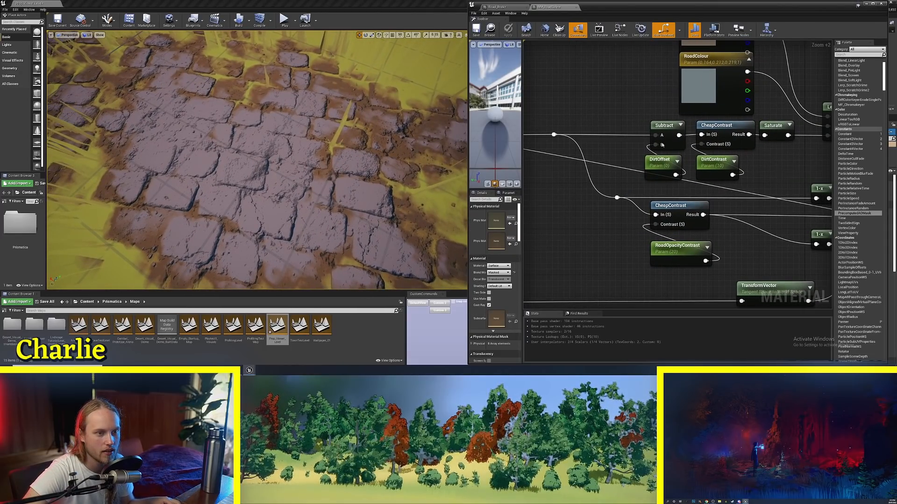
pyautogui.moveTo(838, 175); pyautogui.dragTo(838, 186)
pyautogui.click(732, 175)
pyautogui.moveTo(733, 210); pyautogui.dragTo(733, 164, button='right')
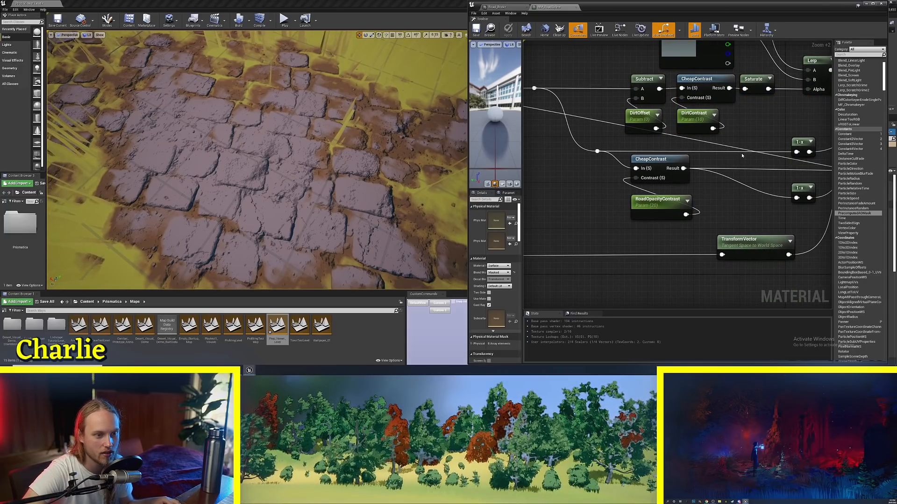
pyautogui.moveTo(742, 153); pyautogui.dragTo(634, 226)
pyautogui.click(663, 237)
pyautogui.moveTo(654, 151); pyautogui.dragTo(654, 150)
pyautogui.moveTo(731, 203); pyautogui.dragTo(671, 215, button='right')
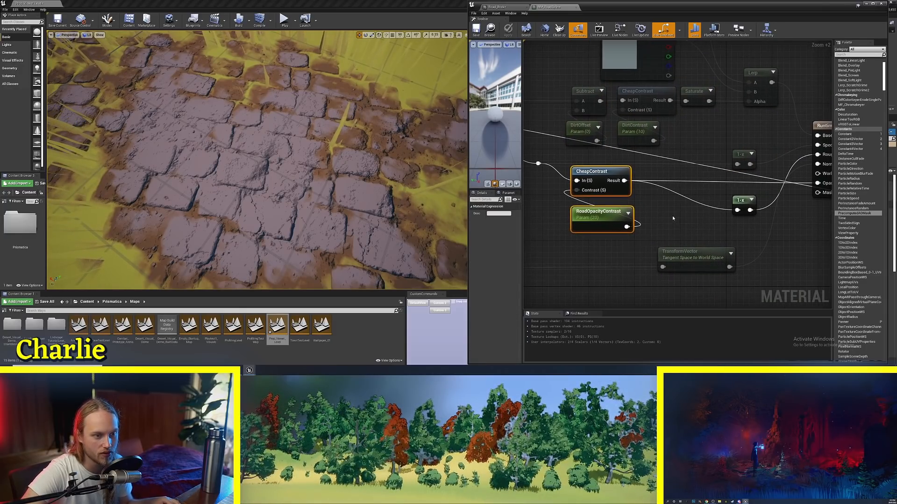
# Trace the opacity CheapContrast result to the Opacity input and through the 1-x node to Roughness.
pyautogui.moveTo(672, 224); pyautogui.dragTo(611, 182)
pyautogui.moveTo(664, 166); pyautogui.dragTo(586, 223)
pyautogui.moveTo(748, 215); pyautogui.dragTo(671, 218, button='right')
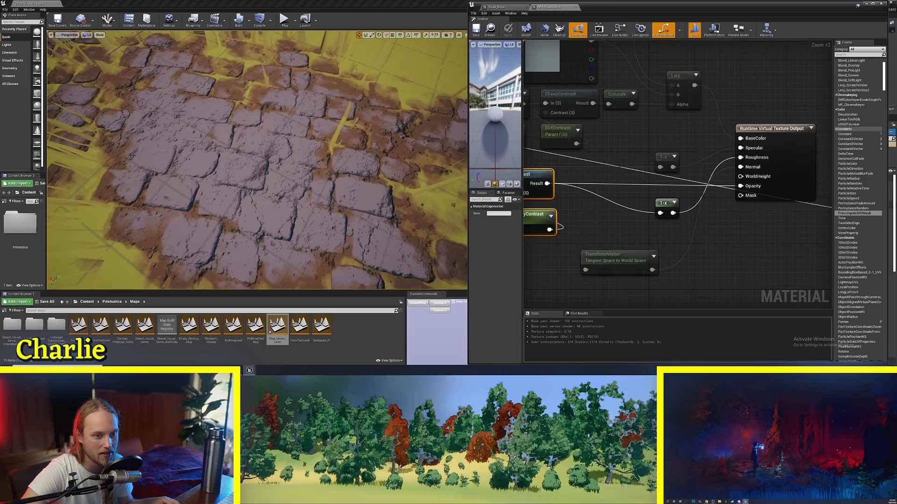
pyautogui.click(741, 218)
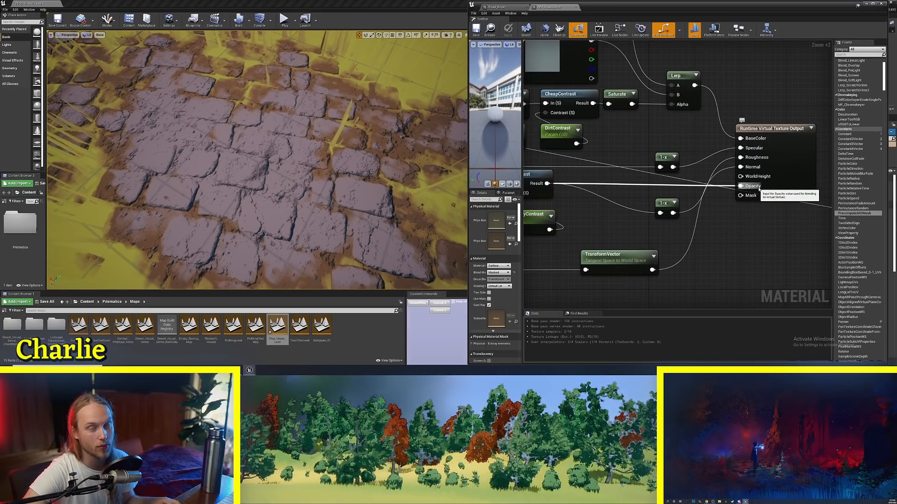
pyautogui.moveTo(732, 198); pyautogui.dragTo(750, 211, button='right')
pyautogui.click(683, 218)
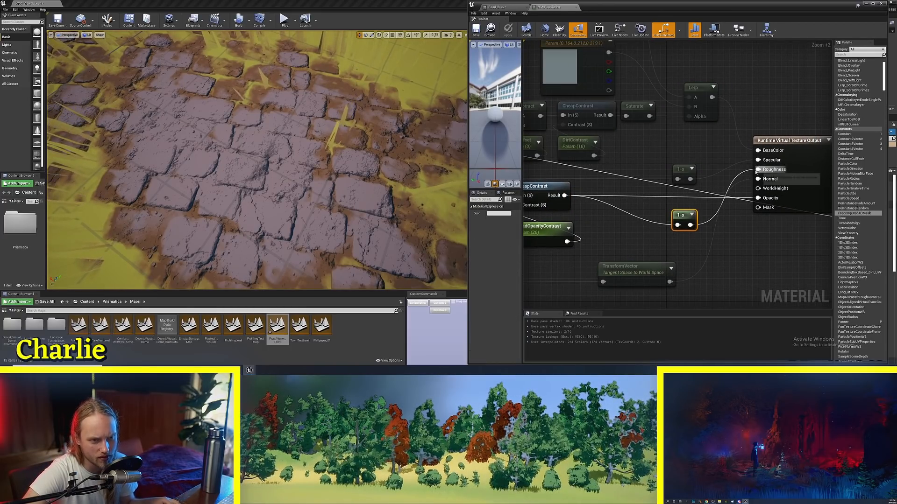
pyautogui.click(739, 173)
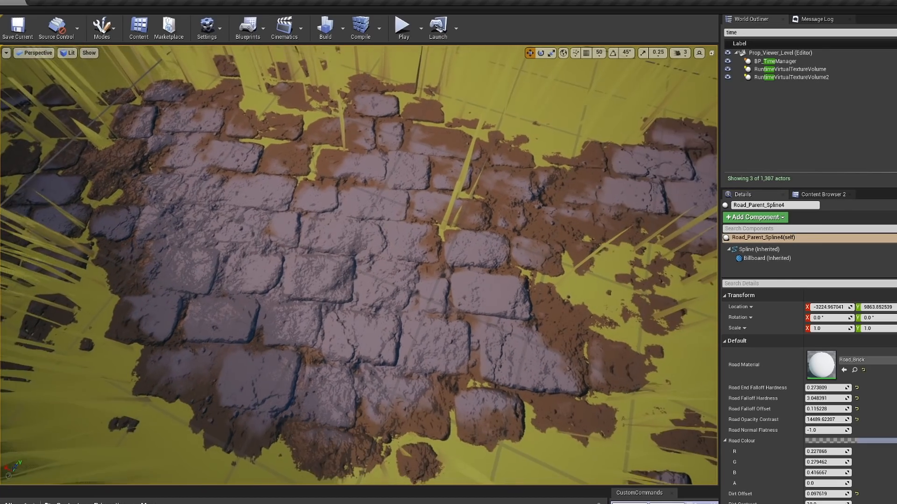
# Reset the road spline's extreme Road Opacity Contrast, lower it to about 1.42, and inspect the road's edges.
pyautogui.moveTo(430, 363); pyautogui.dragTo(479, 334, button='right')
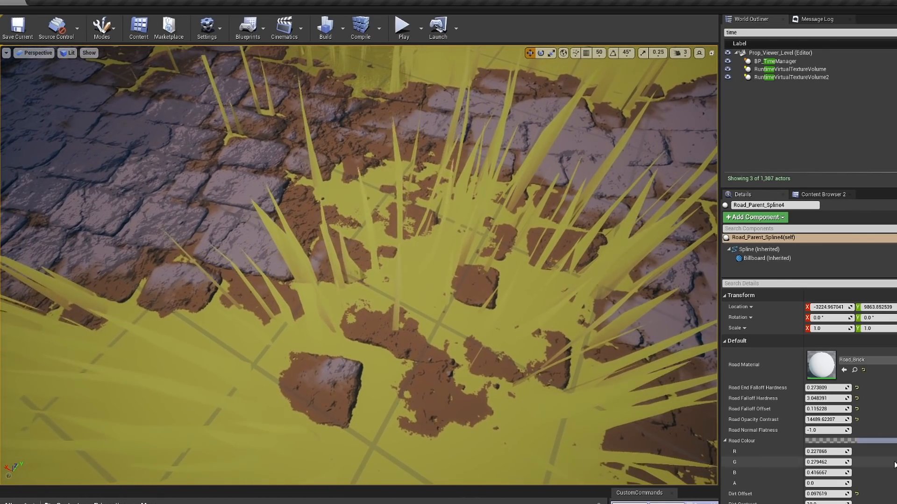
pyautogui.click(857, 420)
pyautogui.moveTo(837, 419); pyautogui.dragTo(811, 419)
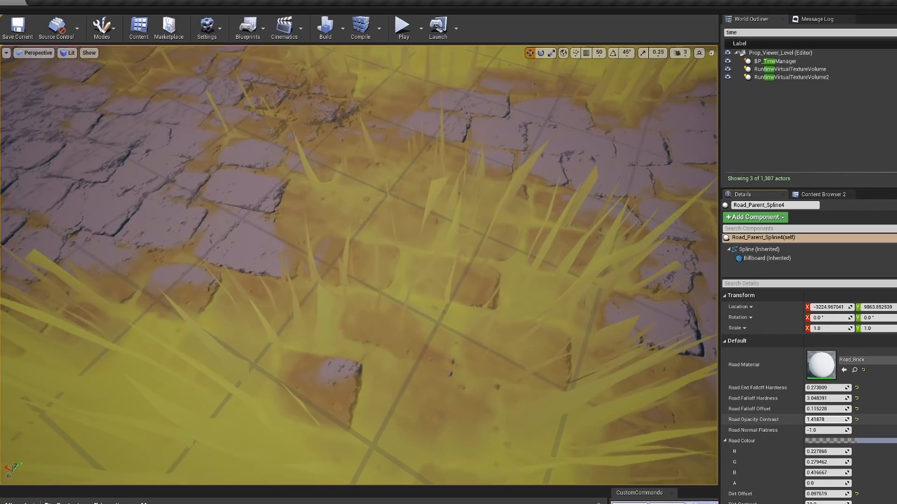
pyautogui.moveTo(607, 346); pyautogui.dragTo(579, 331, button='right')
pyautogui.moveTo(299, 258); pyautogui.dragTo(428, 259, button='right')
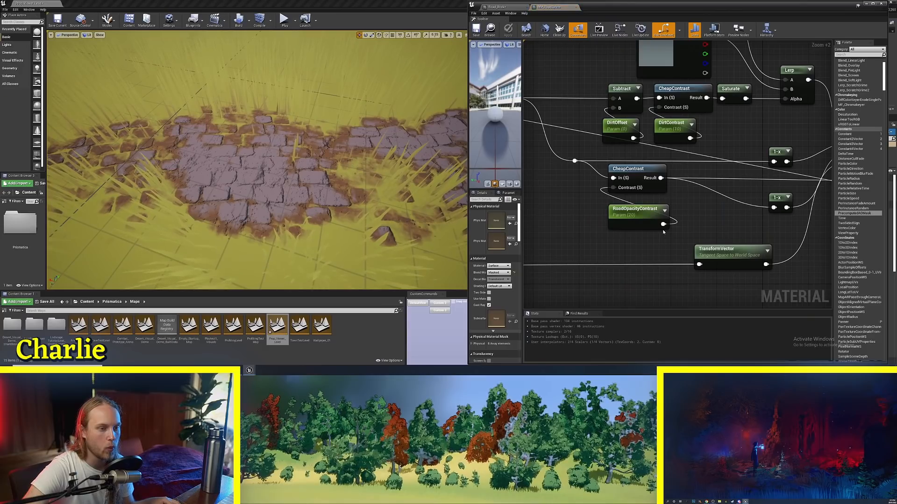
# Examine the Runtime Virtual Texture Output node and its connected inputs, comparing them with the road in the level viewport.
pyautogui.moveTo(663, 232); pyautogui.dragTo(550, 227, button='right')
pyautogui.moveTo(584, 200); pyautogui.dragTo(590, 232, button='right')
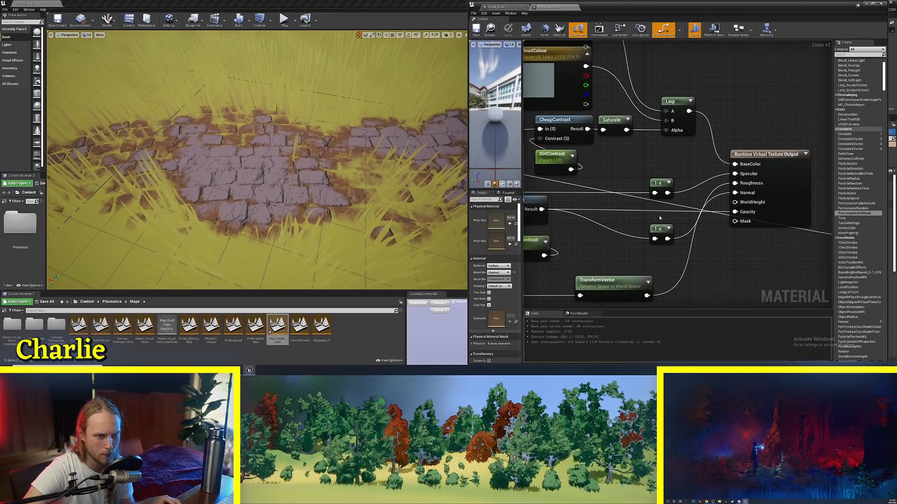
pyautogui.moveTo(714, 194); pyautogui.dragTo(650, 191, button='right')
pyautogui.scroll(4, 650, 190)
pyautogui.click(769, 163)
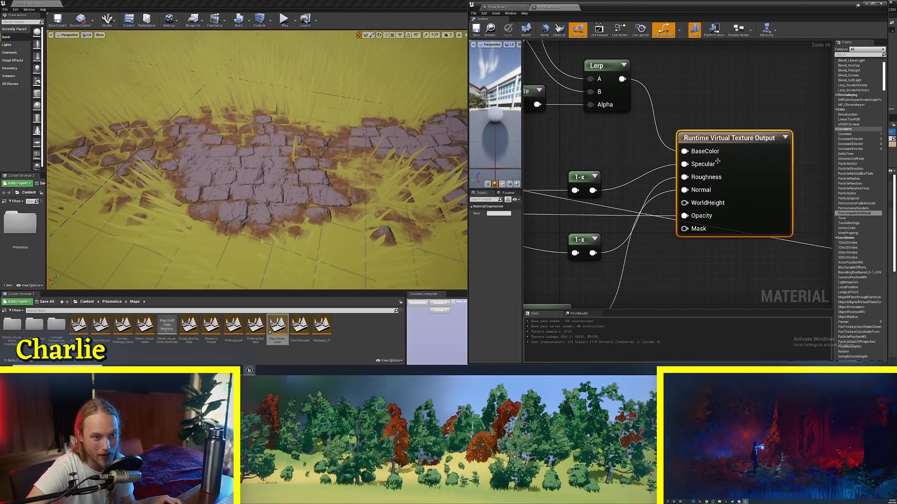
pyautogui.click(746, 96)
pyautogui.moveTo(749, 96); pyautogui.dragTo(739, 155)
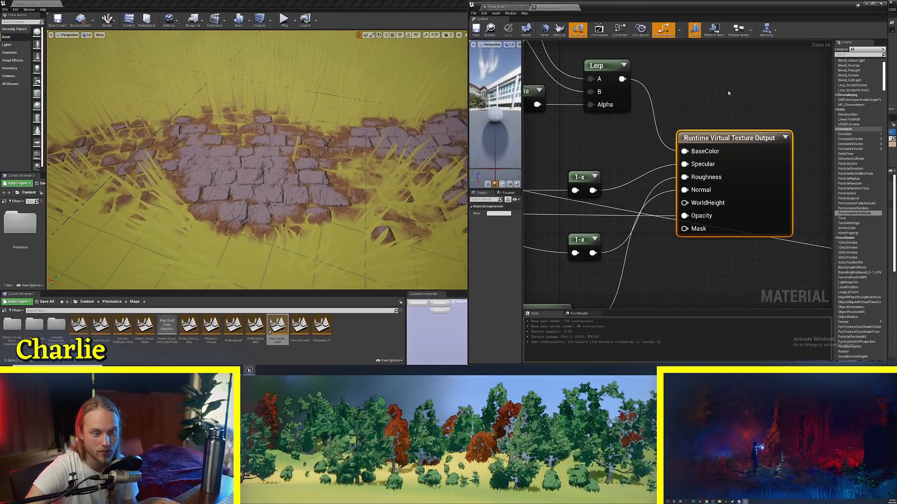
pyautogui.click(729, 91)
pyautogui.moveTo(634, 154); pyautogui.dragTo(681, 145, button='right')
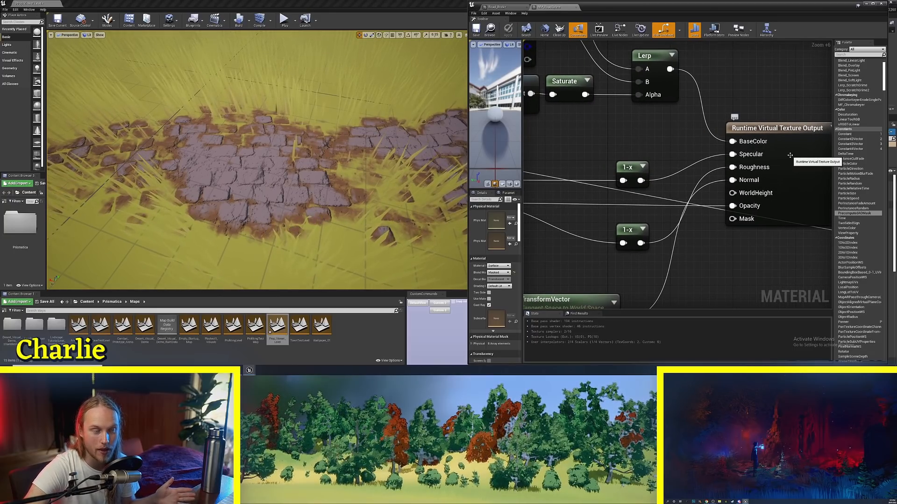
pyautogui.moveTo(327, 164)
pyautogui.mouseDown(button='right')
pyautogui.moveTo(294, 121)
pyautogui.moveTo(317, 172)
pyautogui.mouseUp(button='right')
pyautogui.moveTo(247, 155); pyautogui.dragTo(247, 156, button='right')
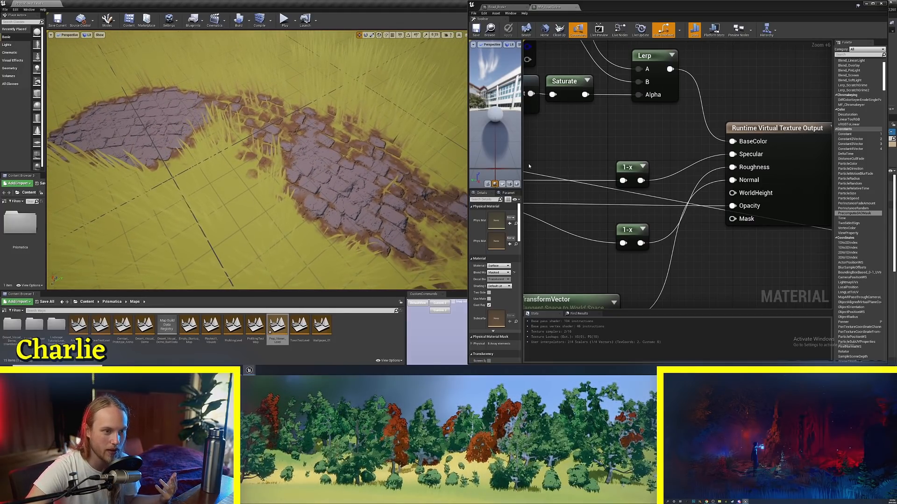
# Examine the 1-x node feeding the Specular input of the Runtime Virtual Texture Output and compare it with the road.
pyautogui.moveTo(529, 166); pyautogui.dragTo(624, 159, button='right')
pyautogui.click(680, 162)
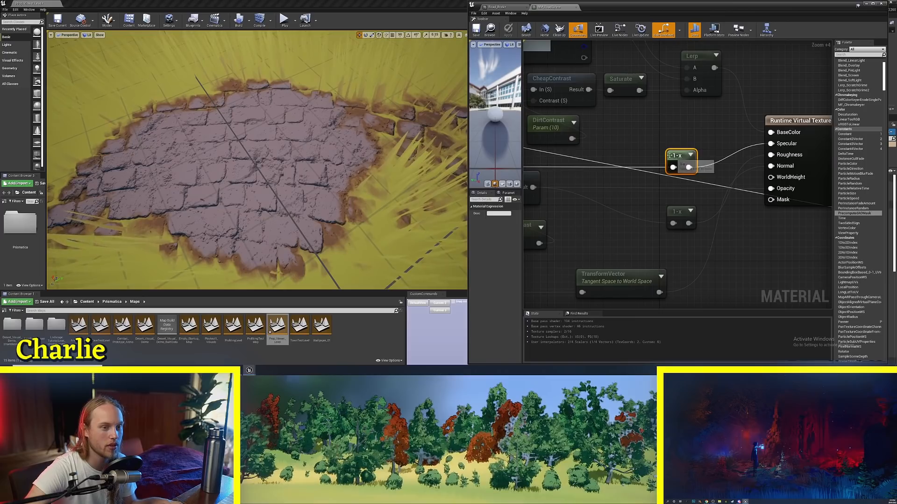
pyautogui.click(714, 169)
pyautogui.moveTo(327, 158)
pyautogui.mouseDown(button='right')
pyautogui.moveTo(231, 171)
pyautogui.moveTo(330, 151)
pyautogui.mouseUp(button='right')
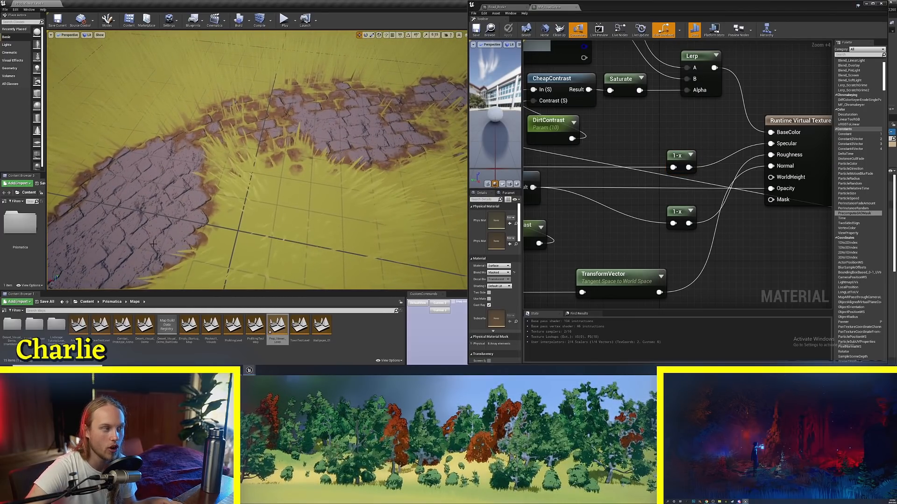
pyautogui.moveTo(154, 244); pyautogui.dragTo(277, 129, button='right')
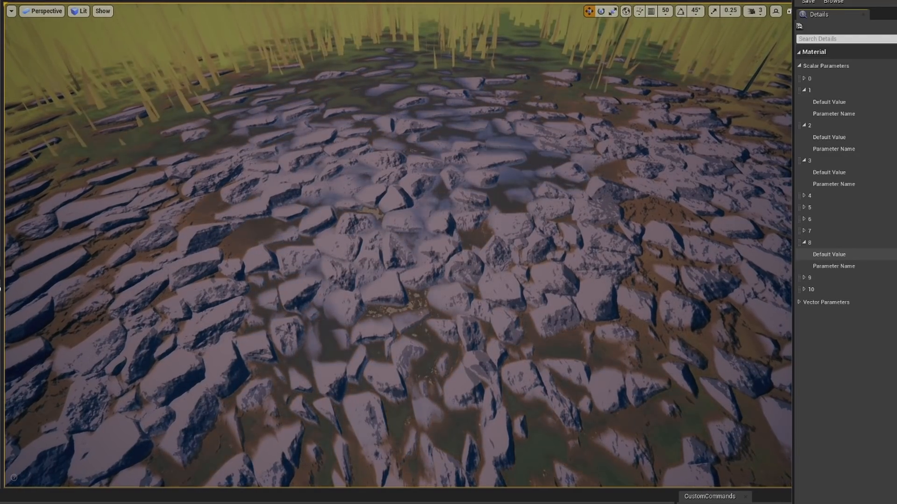
# Inspect the road's stones and grassy edges up close to see how they blend into the landscape.
pyautogui.moveTo(370, 268); pyautogui.dragTo(450, 271, button='right')
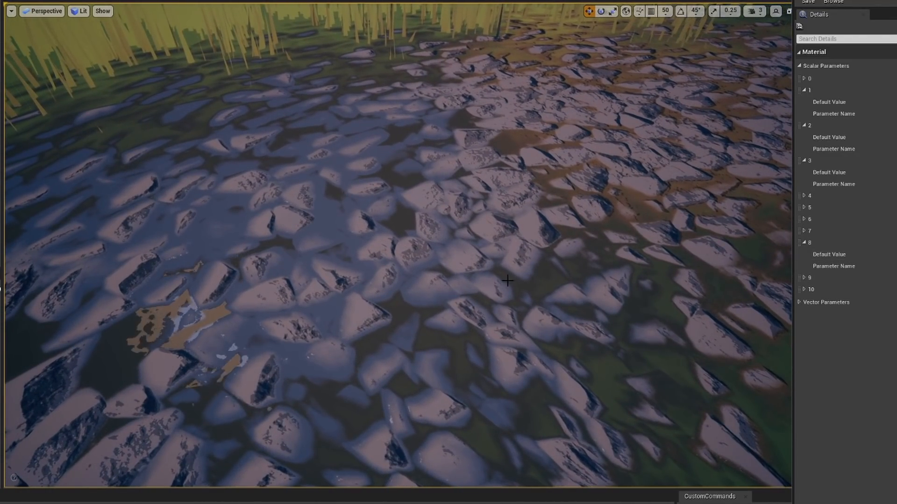
pyautogui.moveTo(508, 281); pyautogui.dragTo(491, 292, button='right')
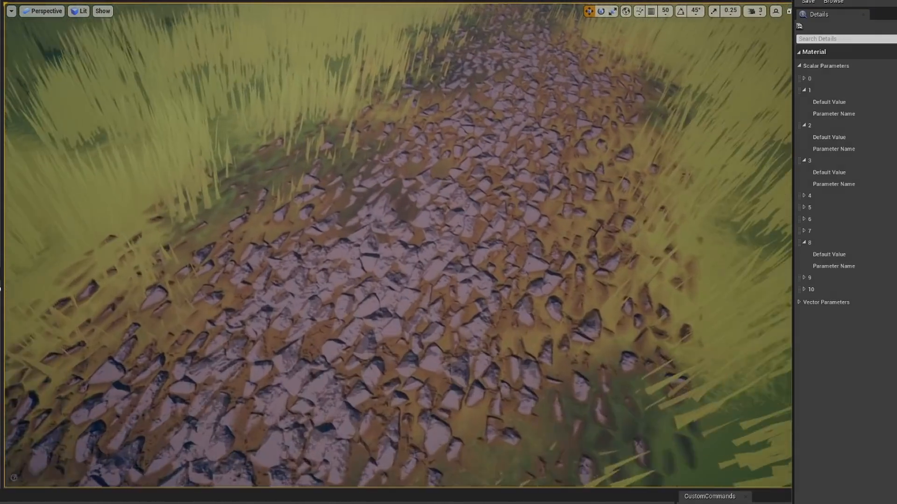
pyautogui.moveTo(398, 245)
pyautogui.mouseDown(button='right')
pyautogui.moveTo(398, 261)
pyautogui.moveTo(398, 252)
pyautogui.mouseUp(button='right')
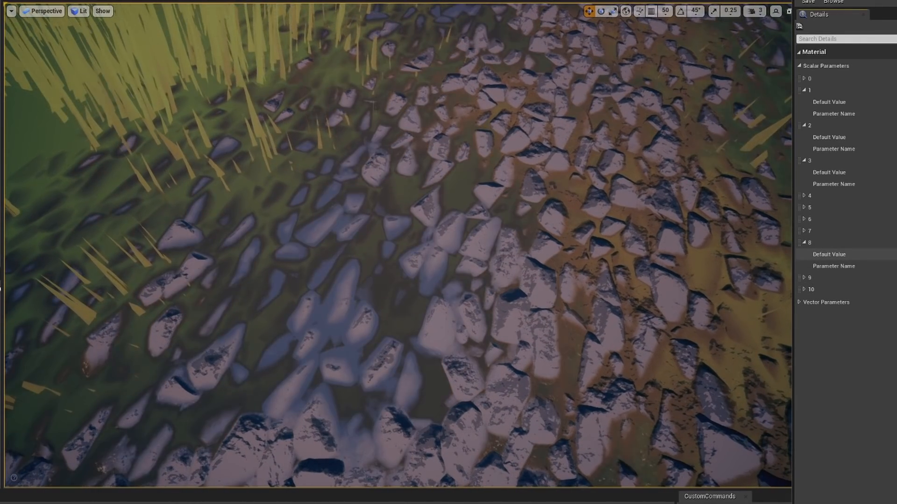
pyautogui.moveTo(537, 356); pyautogui.dragTo(462, 344, button='right')
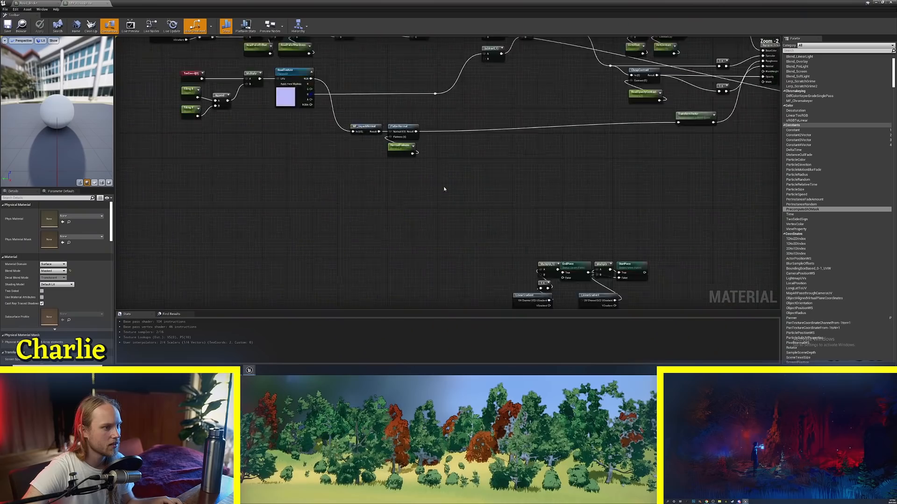
# Replace the Opacity Mask connection of the MM_RoadSpline result node with the 0 constant.
pyautogui.moveTo(444, 189); pyautogui.dragTo(372, 206, button='right')
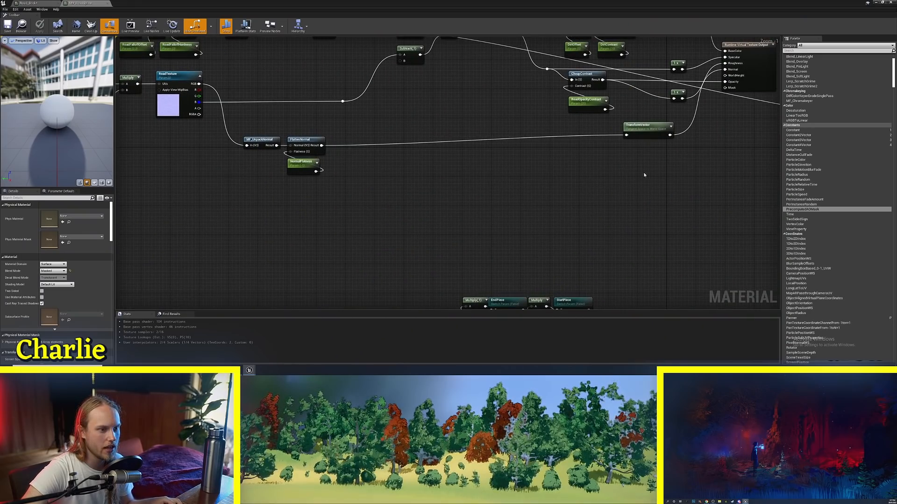
pyautogui.scroll(5, 644, 174)
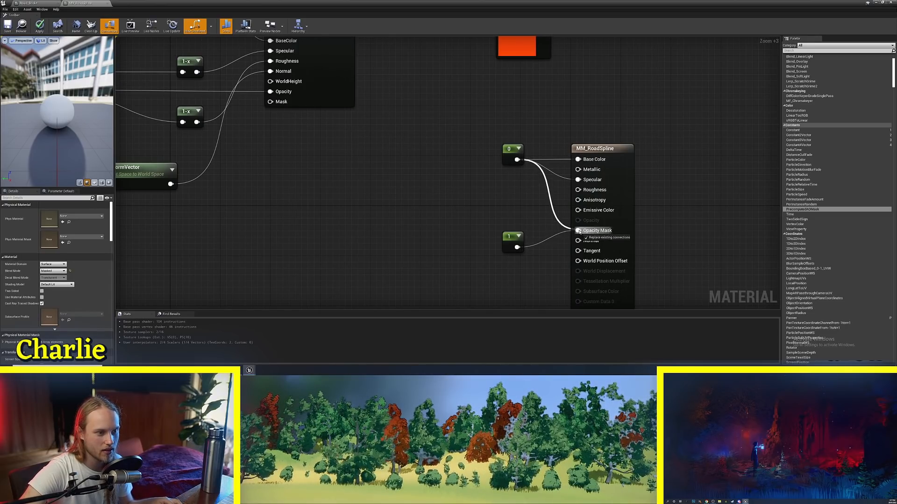
pyautogui.moveTo(579, 232); pyautogui.dragTo(580, 231)
# Trace the road material graph back to its Tiling Y and Append nodes and examine the texture coordinate setup.
pyautogui.scroll(-6, 579, 232)
pyautogui.moveTo(464, 197); pyautogui.dragTo(713, 220, button='right')
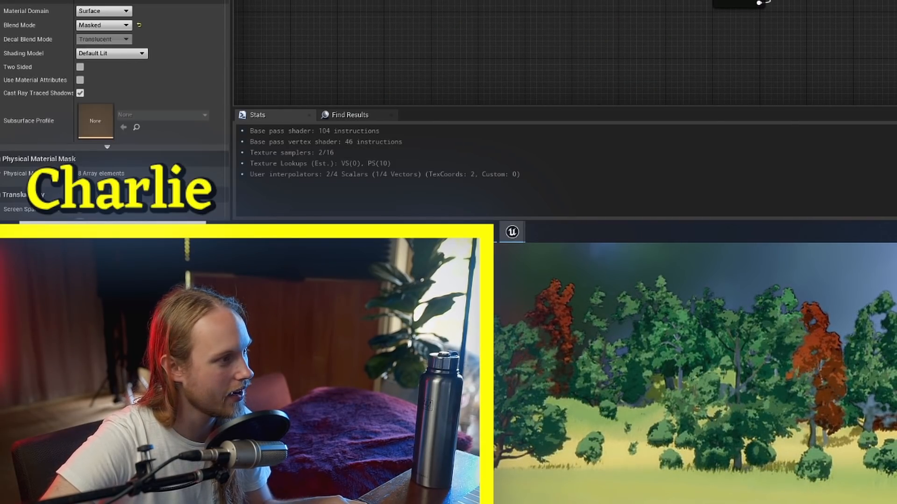
pyautogui.moveTo(700, 9); pyautogui.dragTo(741, 94, button='right')
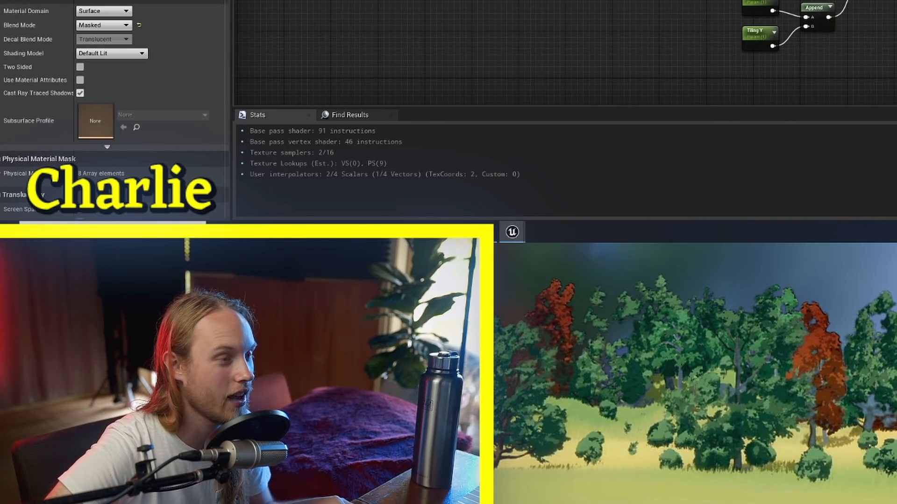
pyautogui.moveTo(742, 94); pyautogui.dragTo(420, 121, button='right')
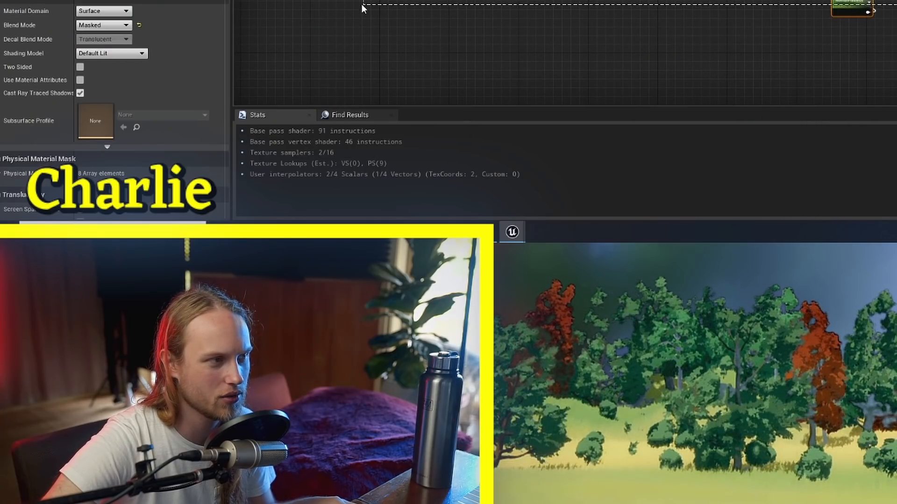
pyautogui.moveTo(362, 5); pyautogui.dragTo(361, 6)
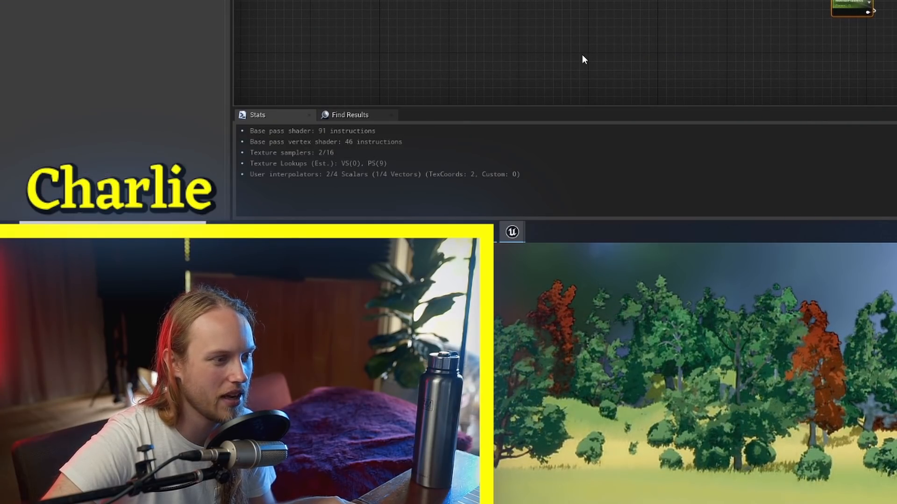
pyautogui.click(582, 55)
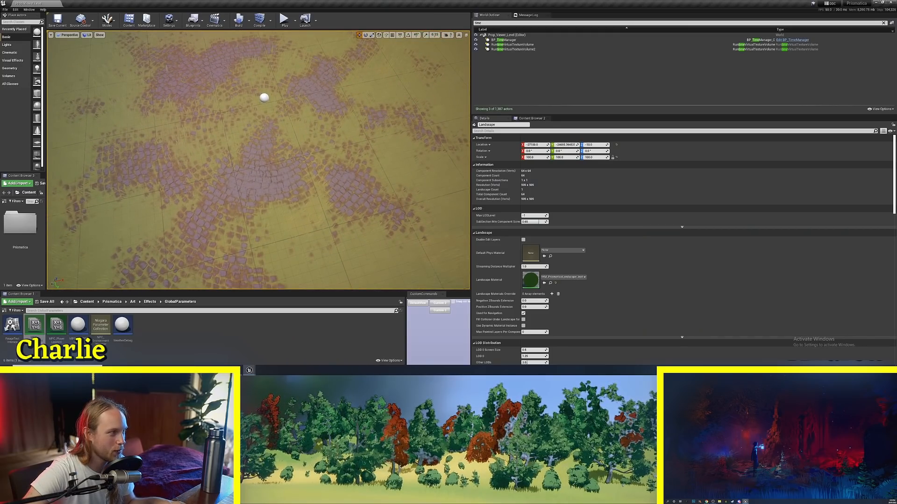
# Select the RVT_Stamp2 actor in the level and expand the viewport to full screen.
pyautogui.moveTo(277, 104)
pyautogui.mouseDown(button='right')
pyautogui.moveTo(277, 93)
pyautogui.moveTo(278, 103)
pyautogui.mouseUp(button='right')
pyautogui.press('w')
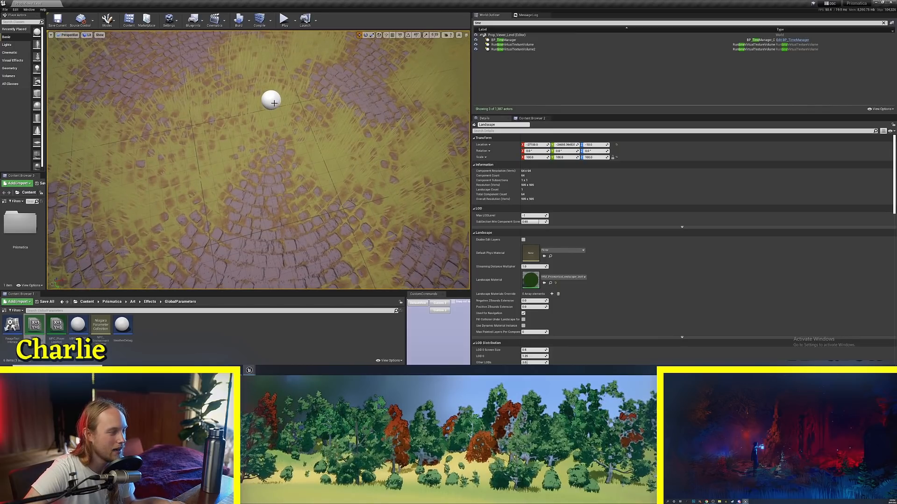
pyautogui.click(274, 103)
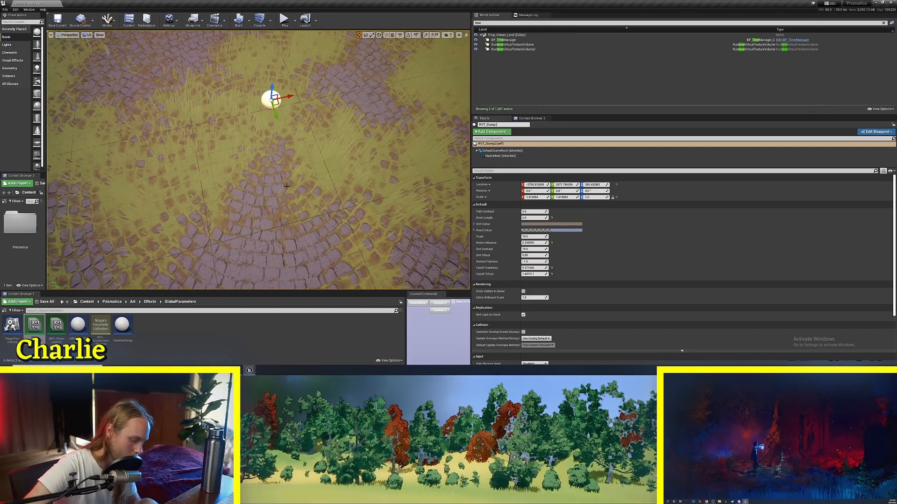
pyautogui.press('F11')
# Fly around the RVT_Stamp2 actor and inspect its circular brick pattern from several angles.
pyautogui.press('s')
pyautogui.moveTo(287, 187); pyautogui.dragTo(287, 210, button='right')
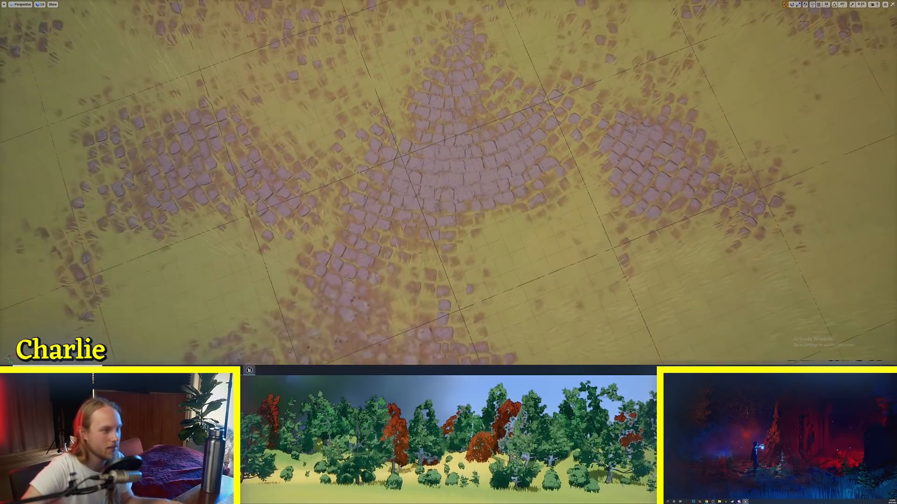
pyautogui.press('s')
pyautogui.moveTo(468, 245); pyautogui.dragTo(486, 250, button='right')
pyautogui.press('w')
pyautogui.press('w')
pyautogui.press('s')
pyautogui.press('w')
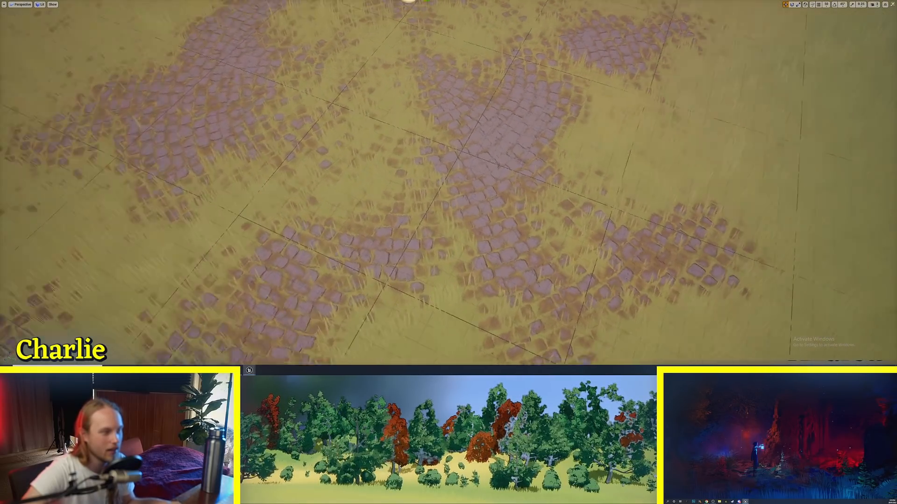
pyautogui.press('a')
pyautogui.moveTo(423, 232); pyautogui.dragTo(299, 233, button='right')
pyautogui.press('s')
pyautogui.press('w')
pyautogui.press('s')
pyautogui.press('w')
pyautogui.moveTo(448, 154); pyautogui.dragTo(360, 114, button='right')
pyautogui.press('w')
pyautogui.press('g')
pyautogui.press('s')
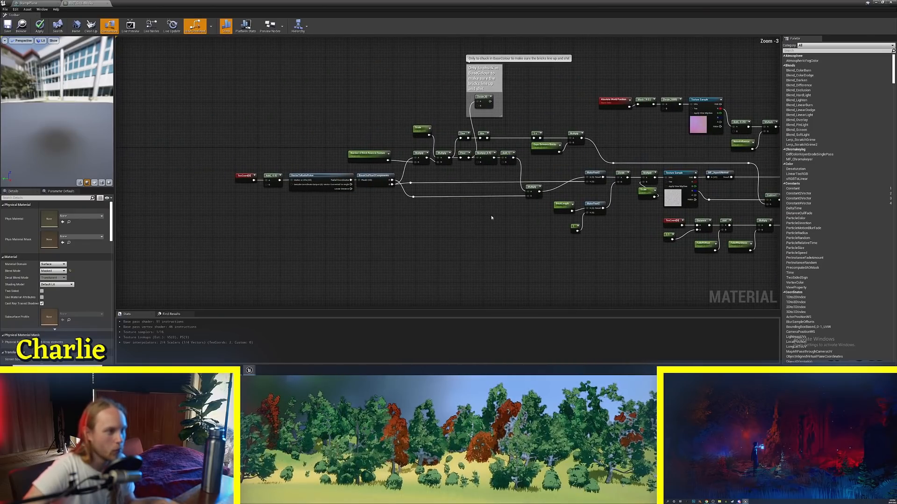
# Examine the TexCoord and Add(-0.5) nodes at the start of the stamp material graph.
pyautogui.scroll(3, 492, 217)
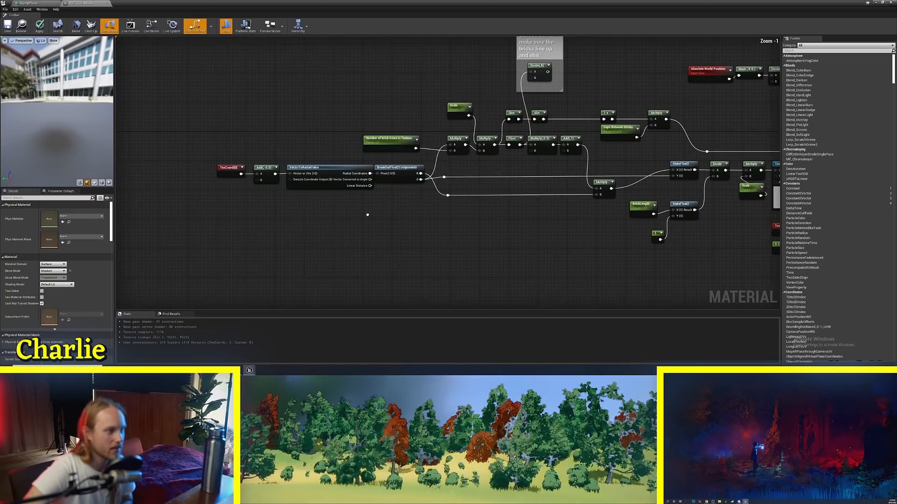
pyautogui.moveTo(294, 164); pyautogui.dragTo(353, 153, button='right')
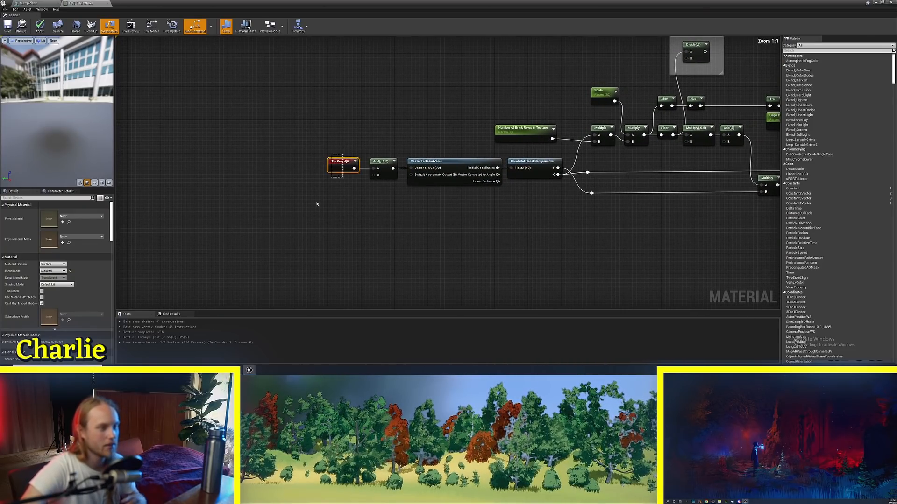
pyautogui.moveTo(317, 204); pyautogui.dragTo(315, 206)
pyautogui.keyDown('ctrl'); pyautogui.scroll(1, 345, 211); pyautogui.keyUp('ctrl')
pyautogui.moveTo(356, 214); pyautogui.dragTo(332, 225, button='right')
pyautogui.moveTo(374, 147); pyautogui.dragTo(364, 200)
pyautogui.moveTo(324, 146); pyautogui.dragTo(376, 200)
pyautogui.moveTo(376, 200); pyautogui.dragTo(291, 210, button='right')
pyautogui.click(294, 208)
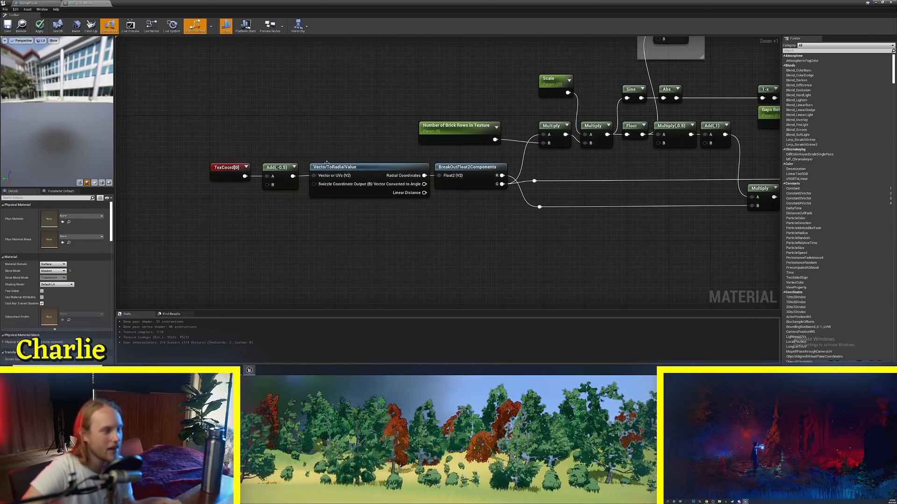
# Examine how VectorToRadialValue passes its radial coordinates into BreakOutFloat2Components.
pyautogui.click(364, 169)
pyautogui.click(357, 221)
pyautogui.moveTo(359, 220); pyautogui.dragTo(322, 223, button='right')
pyautogui.click(334, 187)
pyautogui.click(434, 255)
pyautogui.moveTo(438, 255); pyautogui.dragTo(328, 257, button='right')
pyautogui.moveTo(384, 219); pyautogui.dragTo(321, 223, button='right')
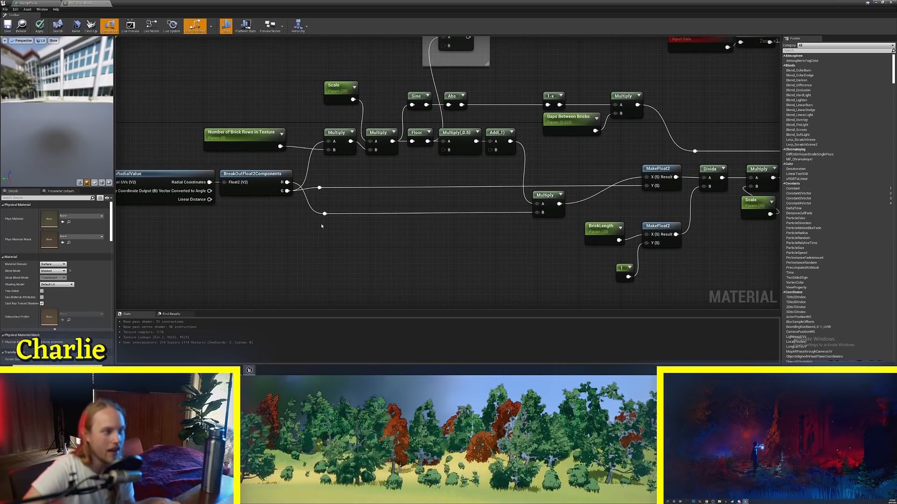
# Highlight and examine the group of math nodes that builds the brick rows, from Number of Brick Rows in Texture to Gaps Between Bricks.
pyautogui.scroll(-2, 321, 224)
pyautogui.moveTo(285, 145); pyautogui.dragTo(274, 181, button='right')
pyautogui.scroll(1, 258, 180)
pyautogui.moveTo(394, 199); pyautogui.dragTo(508, 212)
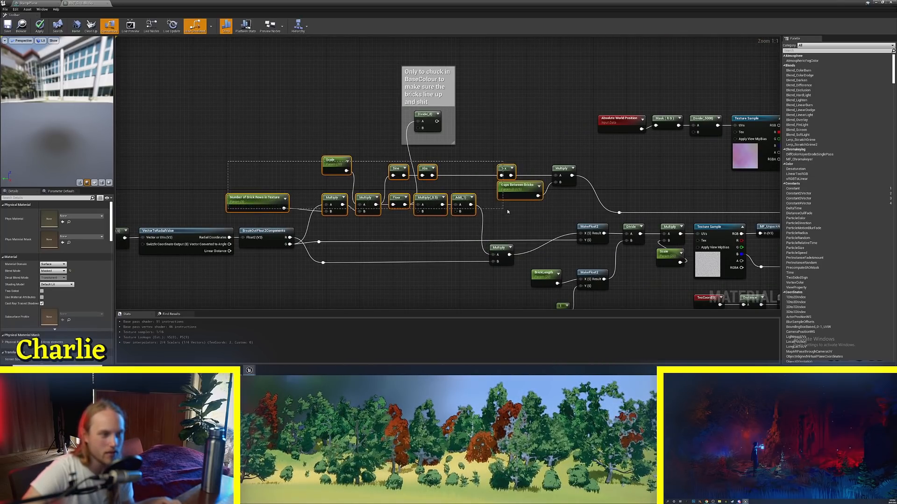
pyautogui.moveTo(574, 213); pyautogui.dragTo(574, 213)
pyautogui.scroll(6, 431, 210)
# Examine the Number of Brick Rows in Texture parameter and trace it through the Multiply, Floor and Add nodes.
pyautogui.click(271, 203)
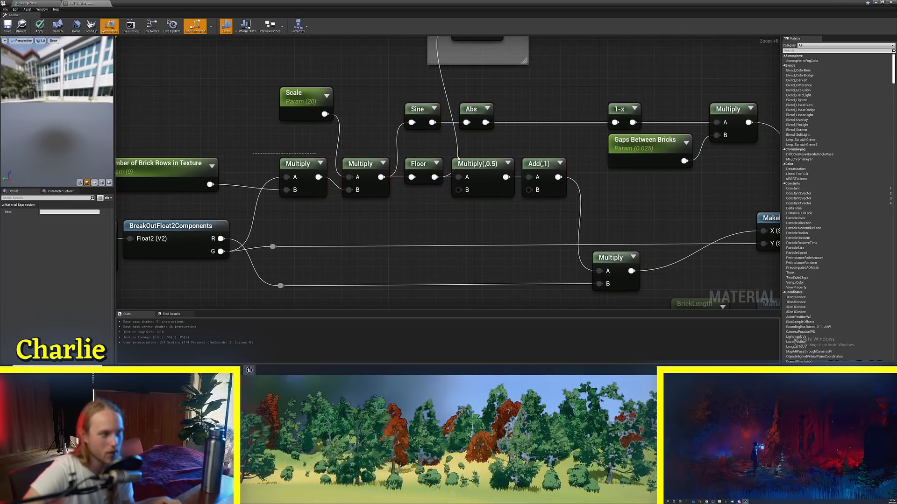
pyautogui.moveTo(436, 215); pyautogui.dragTo(544, 215, button='right')
pyautogui.moveTo(271, 185); pyautogui.dragTo(290, 179)
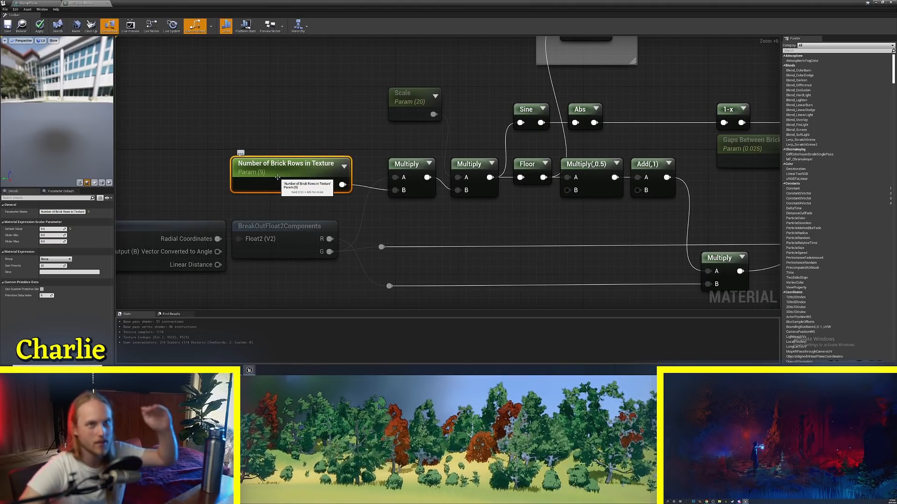
pyautogui.scroll(-5, 484, 208)
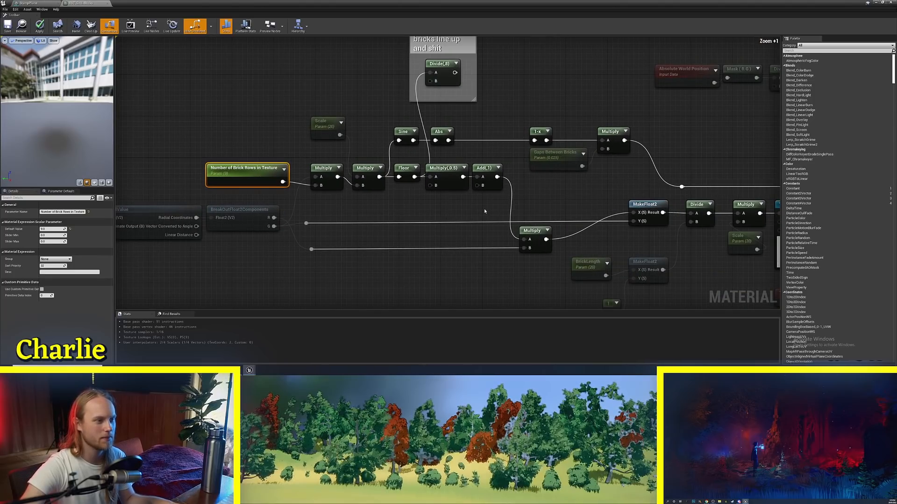
pyautogui.click(484, 209)
pyautogui.scroll(2, 484, 209)
pyautogui.scroll(-2, 217, 134)
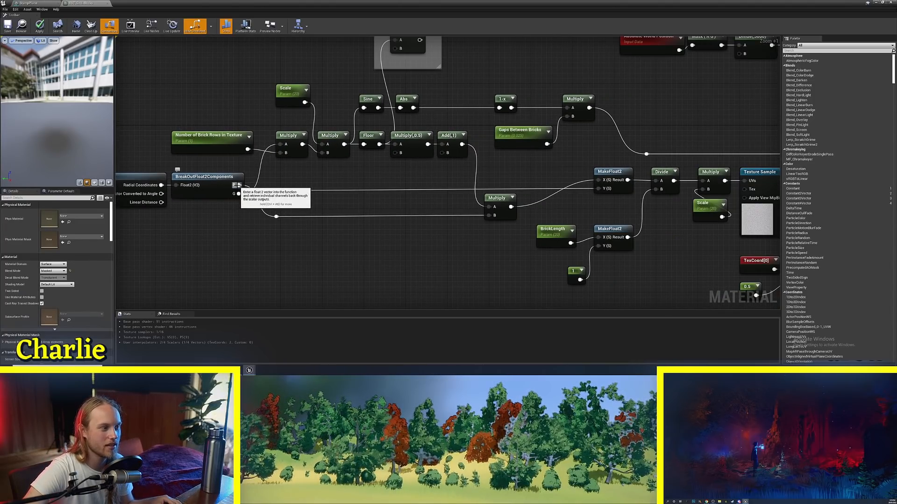
pyautogui.click(225, 144)
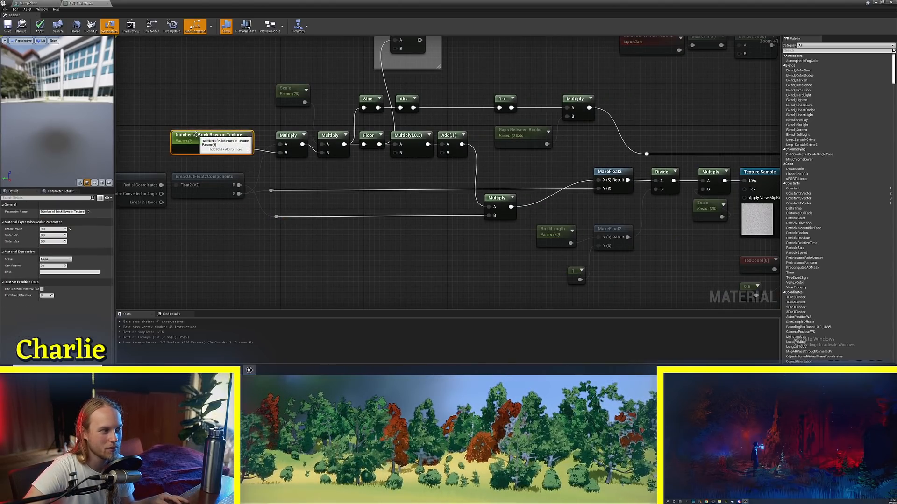
pyautogui.click(464, 178)
pyautogui.scroll(4, 392, 153)
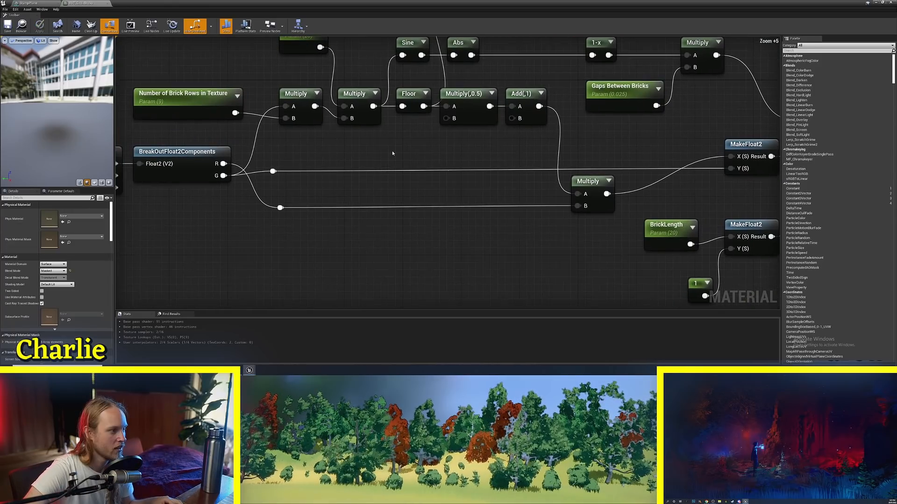
# Connect the R output of BreakOutFloat2Components directly to the upper MakeFloat2's X input and save the material.
pyautogui.moveTo(223, 164); pyautogui.dragTo(732, 157)
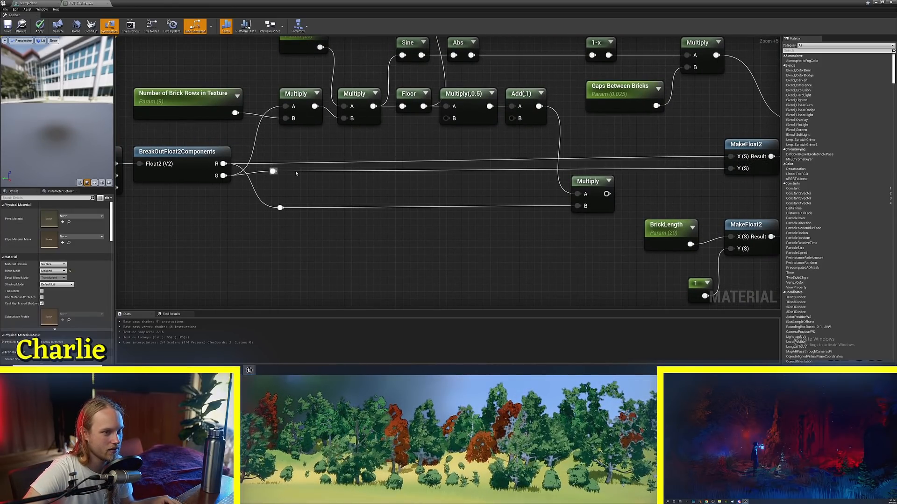
pyautogui.moveTo(694, 175); pyautogui.dragTo(654, 178, button='right')
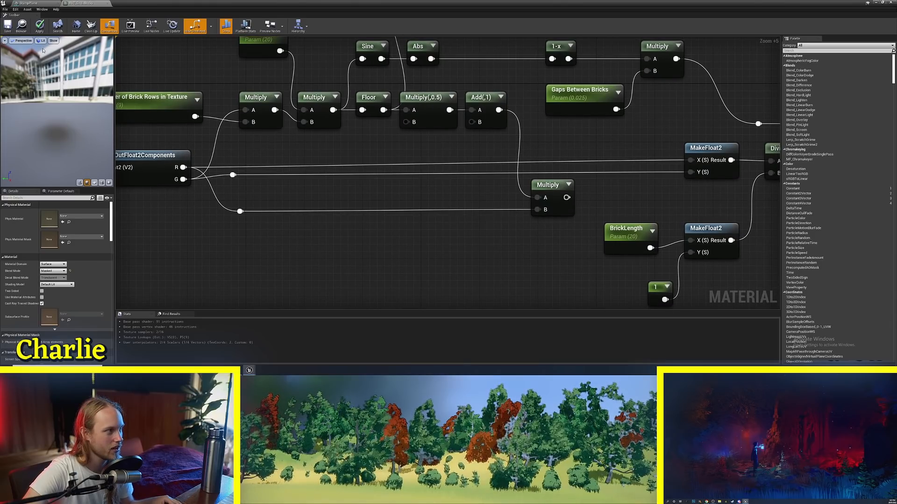
pyautogui.click(13, 32)
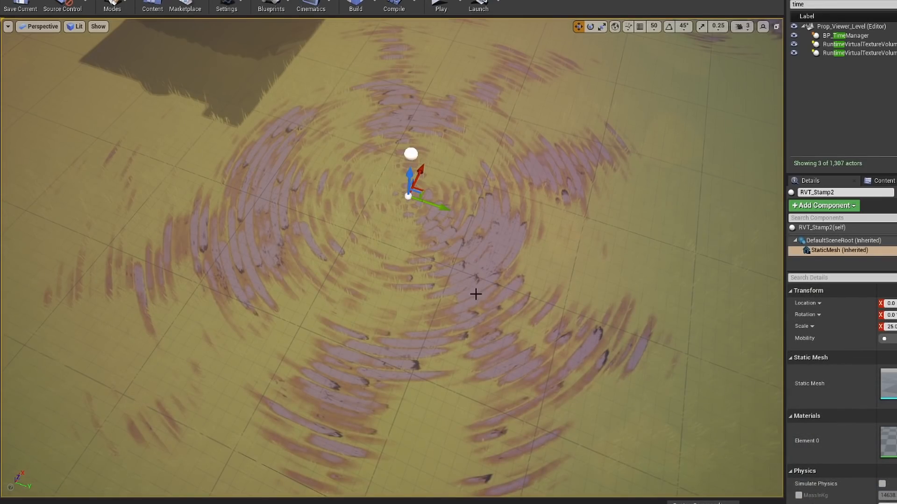
# Inspect the stamp's bricks in the level from the centre outwards with the row multiplier bypassed.
pyautogui.press('s')
pyautogui.moveTo(399, 231)
pyautogui.mouseDown(button='right')
pyautogui.moveTo(408, 228)
pyautogui.moveTo(411, 243)
pyautogui.mouseUp(button='right')
pyautogui.press('w')
pyautogui.press('w')
pyautogui.moveTo(406, 206); pyautogui.dragTo(446, 202, button='right')
pyautogui.press('s')
pyautogui.press('w')
pyautogui.press('s')
pyautogui.press('s')
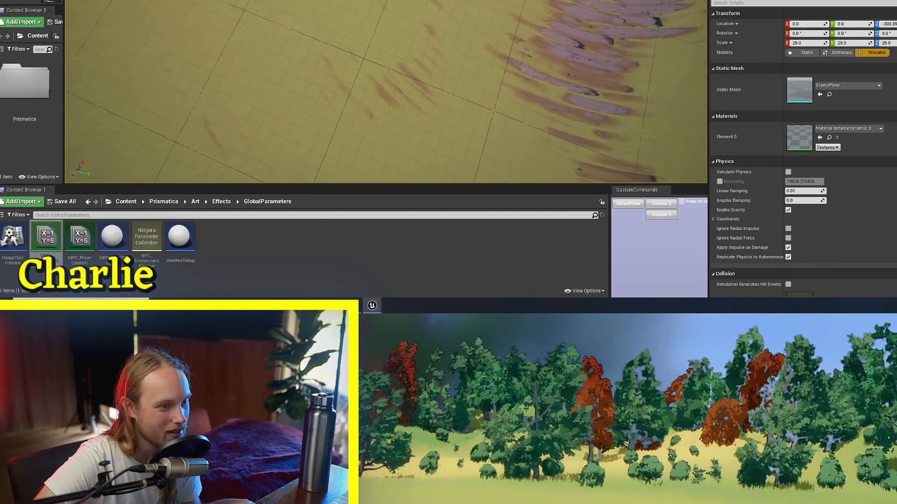
pyautogui.moveTo(386, 84); pyautogui.dragTo(389, 77, button='right')
pyautogui.press('w')
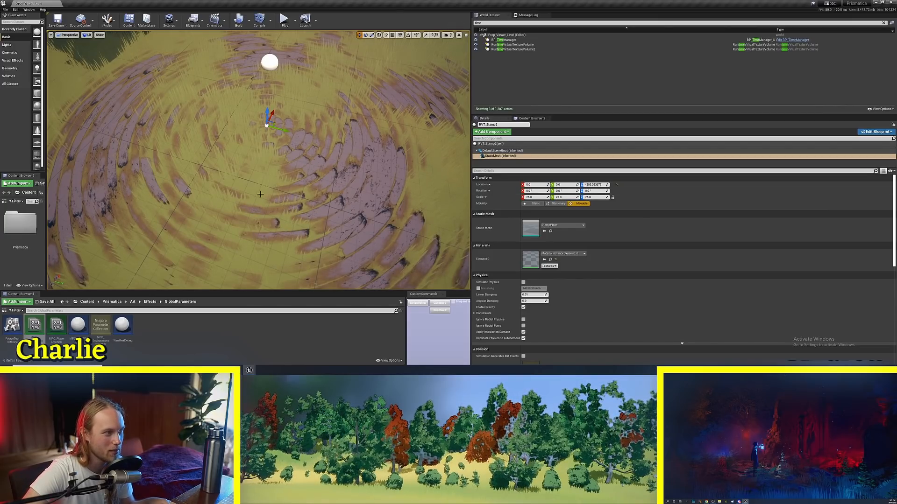
# Compare the brick shapes around the stamp's centre with the elongated ones towards its outer edge.
pyautogui.moveTo(260, 195)
pyautogui.mouseDown(button='right')
pyautogui.moveTo(304, 201)
pyautogui.moveTo(330, 188)
pyautogui.moveTo(252, 177)
pyautogui.mouseUp(button='right')
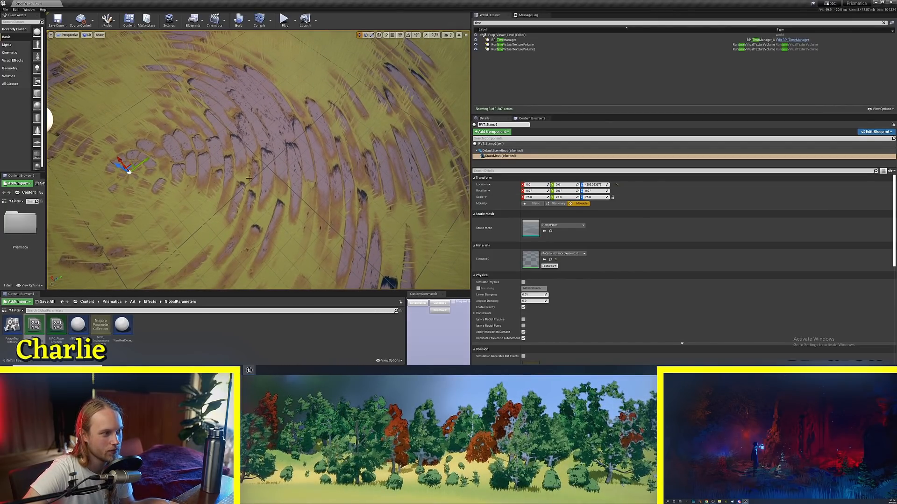
pyautogui.moveTo(333, 165); pyautogui.dragTo(316, 172, button='right')
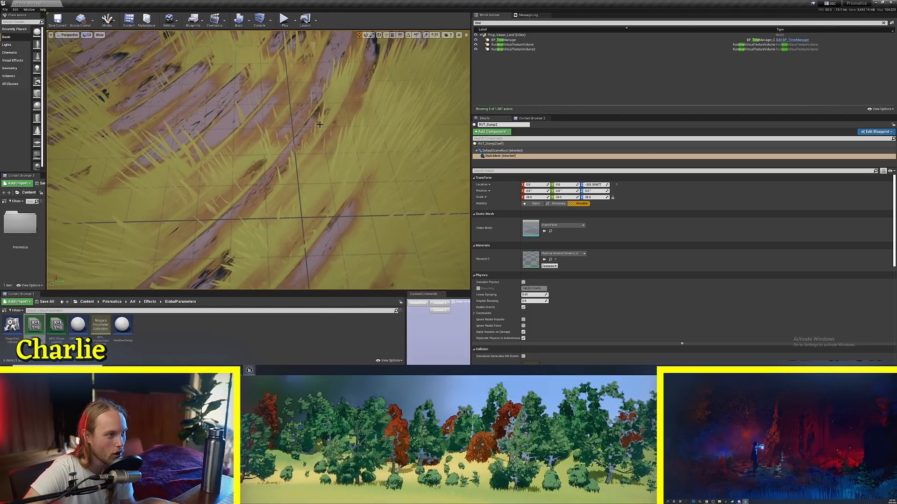
pyautogui.moveTo(320, 125); pyautogui.dragTo(340, 127, button='right')
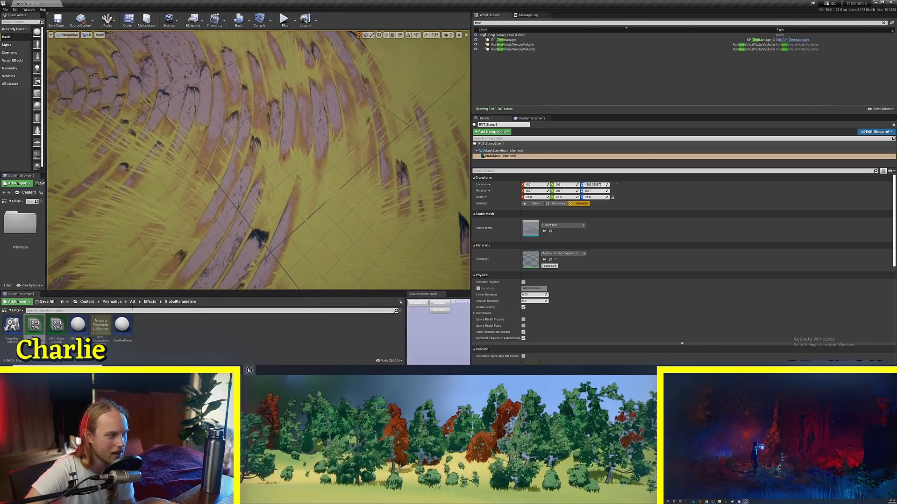
# Restore the row multiplier's connection to the upper MakeFloat2's X input, save the material and check the stamp's bricks in the level.
pyautogui.click(247, 371)
pyautogui.click(276, 349)
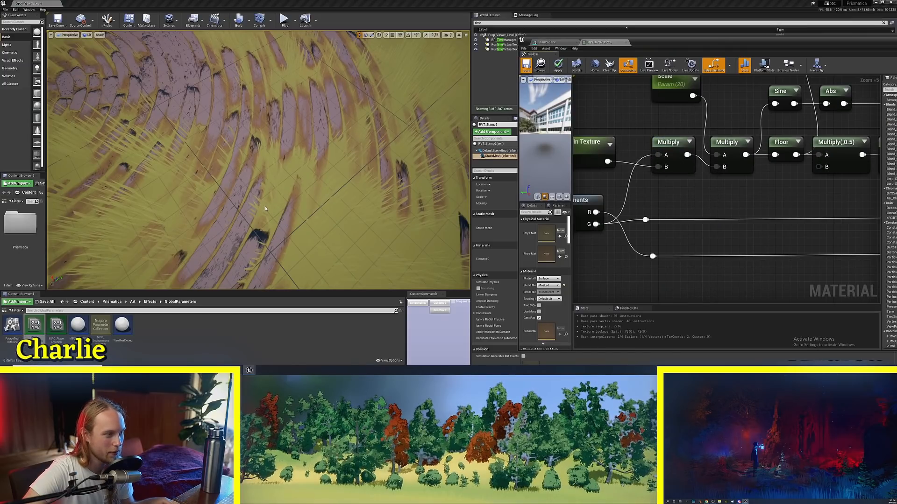
pyautogui.hotkey('ctrl', 's')
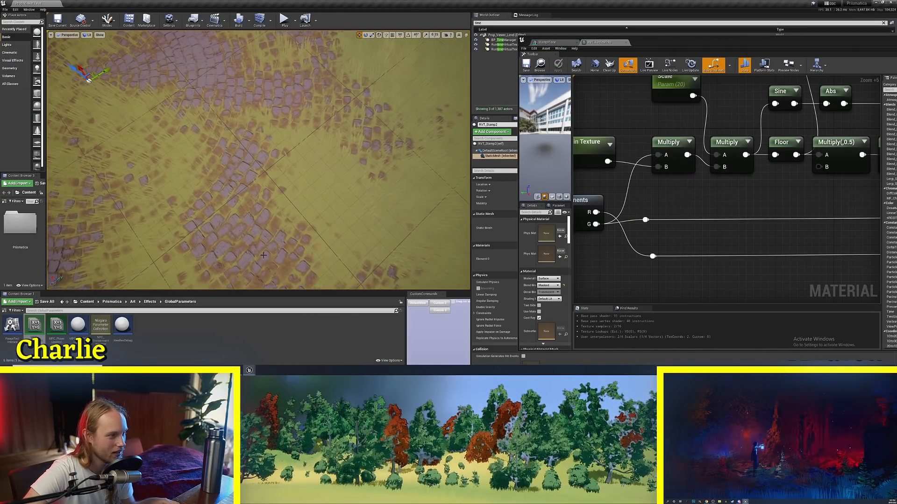
pyautogui.moveTo(257, 218); pyautogui.dragTo(237, 214, button='right')
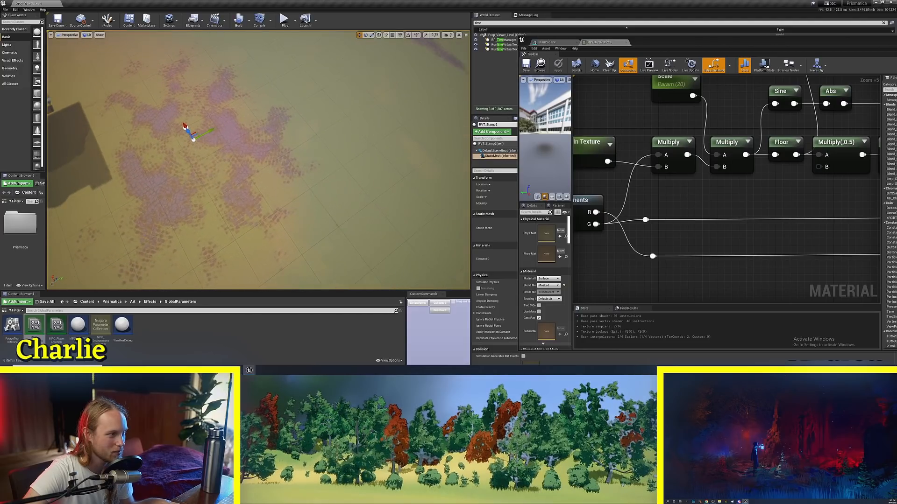
# Examine the whole stamp material graph, from the TexCoord and brick row nodes through the falloff nodes to the Runtime Virtual Texture Output.
pyautogui.moveTo(638, 230); pyautogui.dragTo(612, 229, button='right')
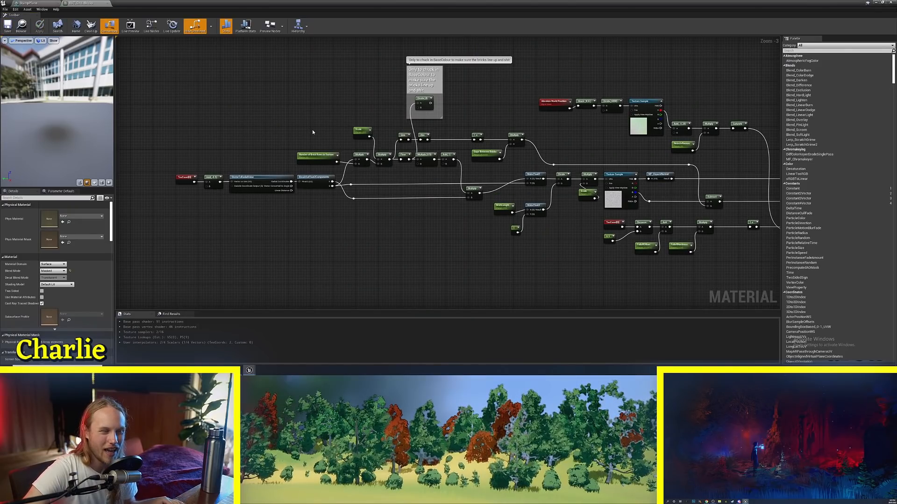
pyautogui.moveTo(312, 130); pyautogui.dragTo(295, 139, button='right')
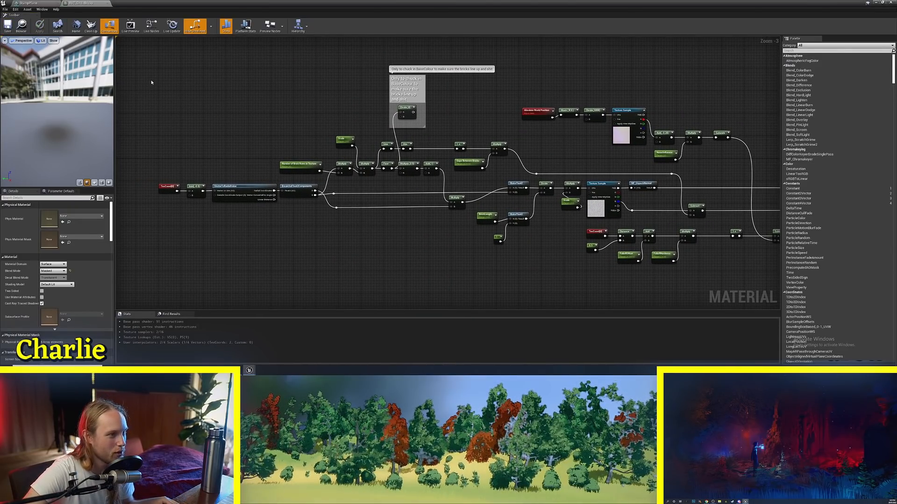
pyautogui.moveTo(334, 91); pyautogui.dragTo(332, 90)
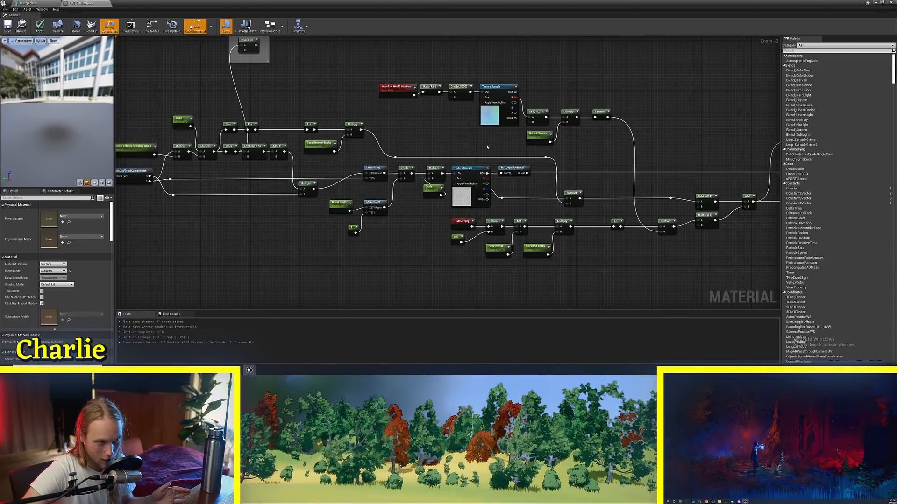
pyautogui.moveTo(556, 155); pyautogui.dragTo(380, 176, button='right')
pyautogui.moveTo(513, 180); pyautogui.dragTo(349, 198, button='right')
pyautogui.scroll(-2, 349, 198)
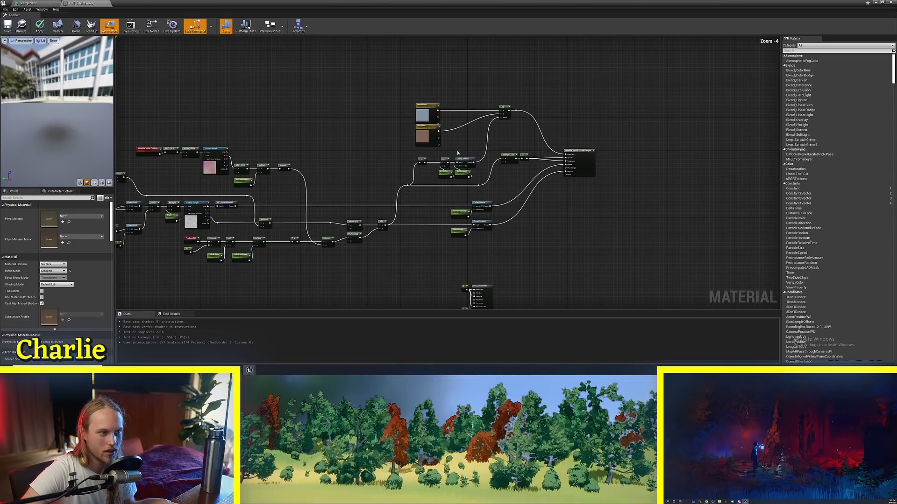
pyautogui.moveTo(433, 226); pyautogui.dragTo(686, 181, button='right')
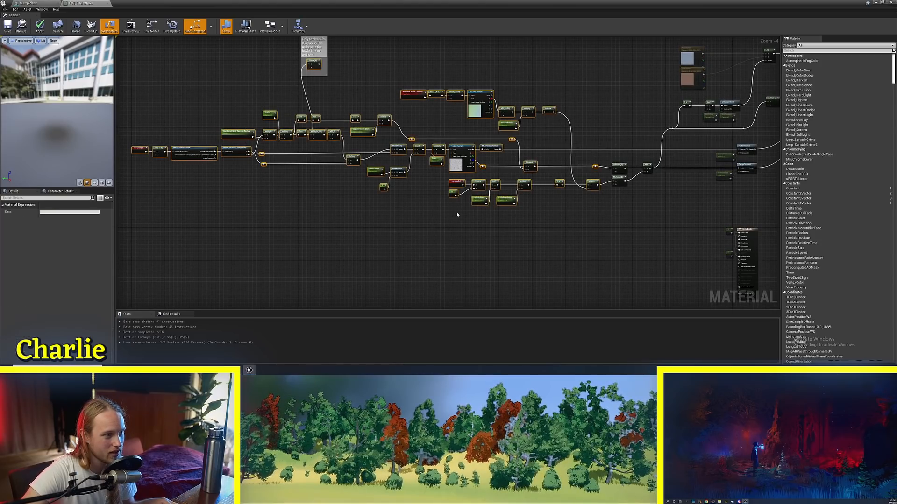
pyautogui.moveTo(455, 212); pyautogui.dragTo(447, 250, button='right')
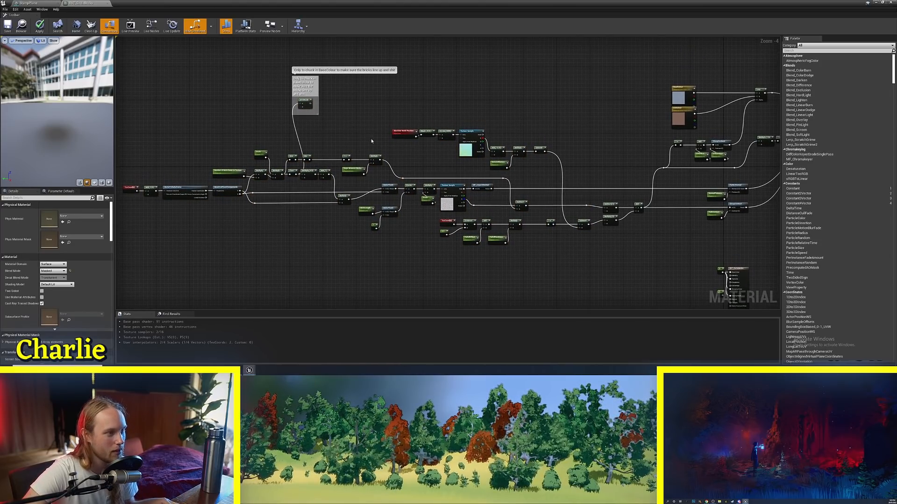